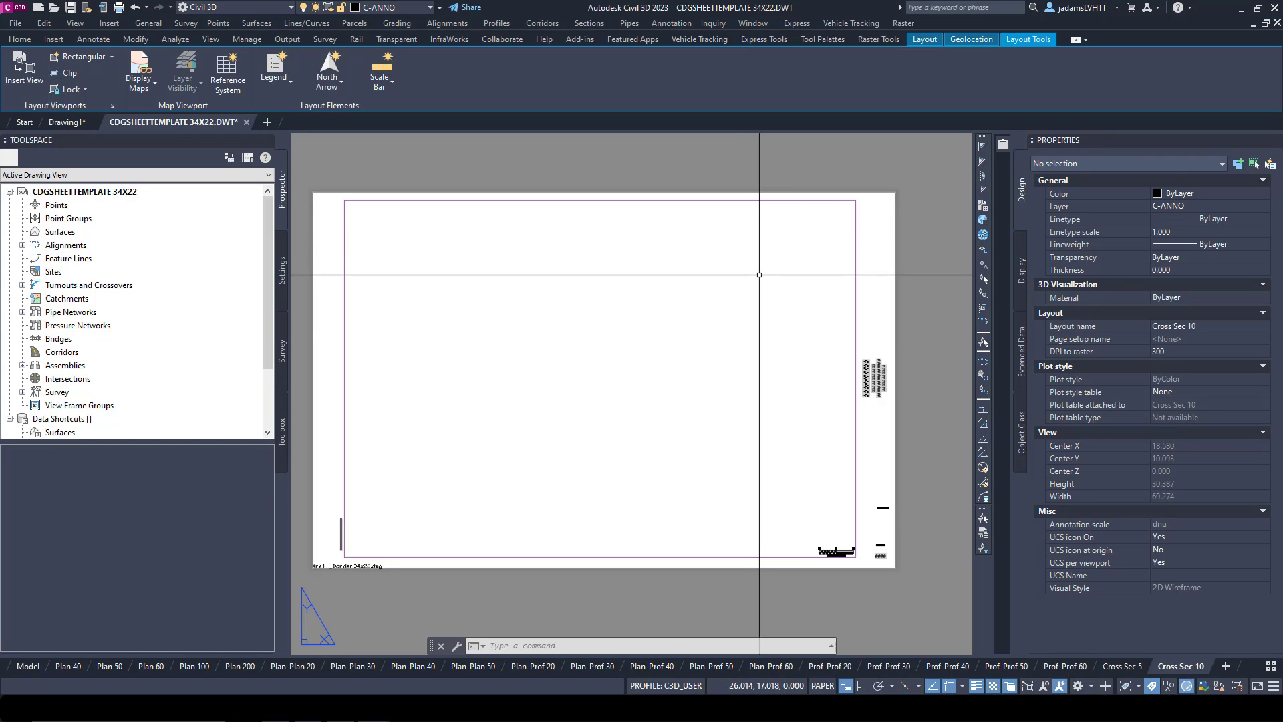
# Pan the Cross Sec 10 sheet, then switch to the Plan-Plan 30 layout.
pyautogui.moveTo(711, 306); pyautogui.dragTo(685, 330, button='middle')
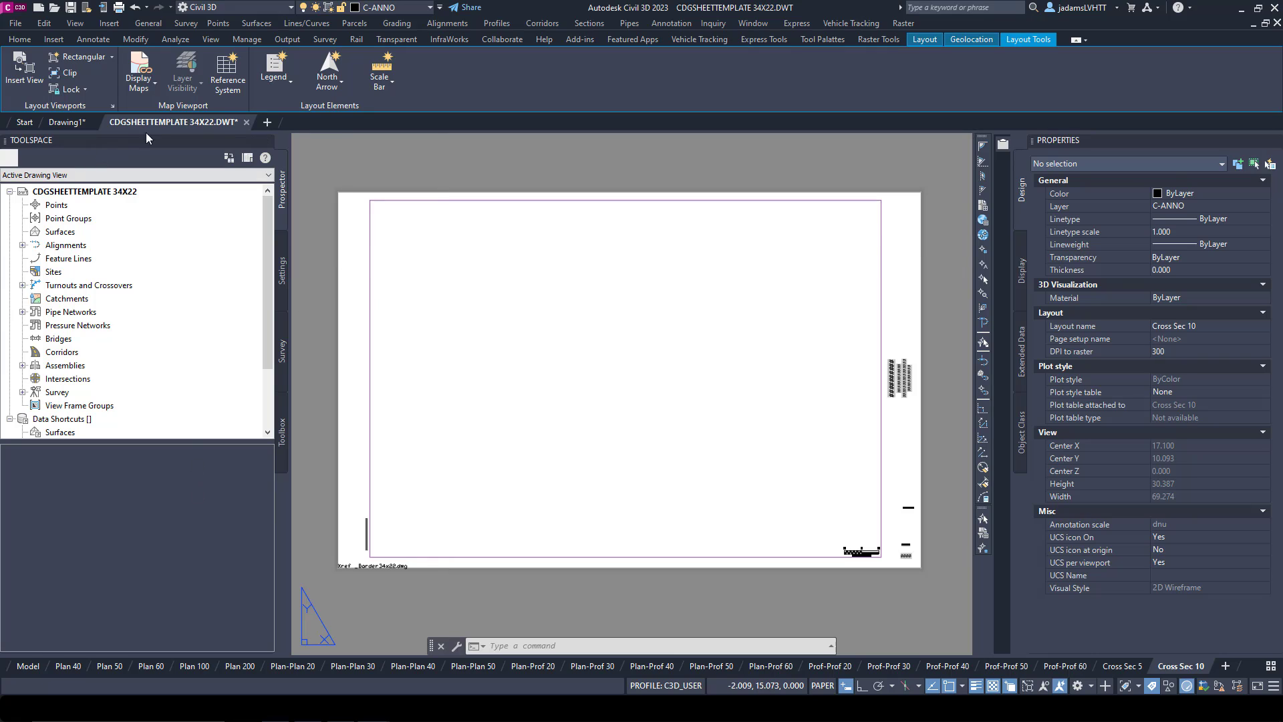
pyautogui.moveTo(229, 125)
pyautogui.moveTo(74, 668)
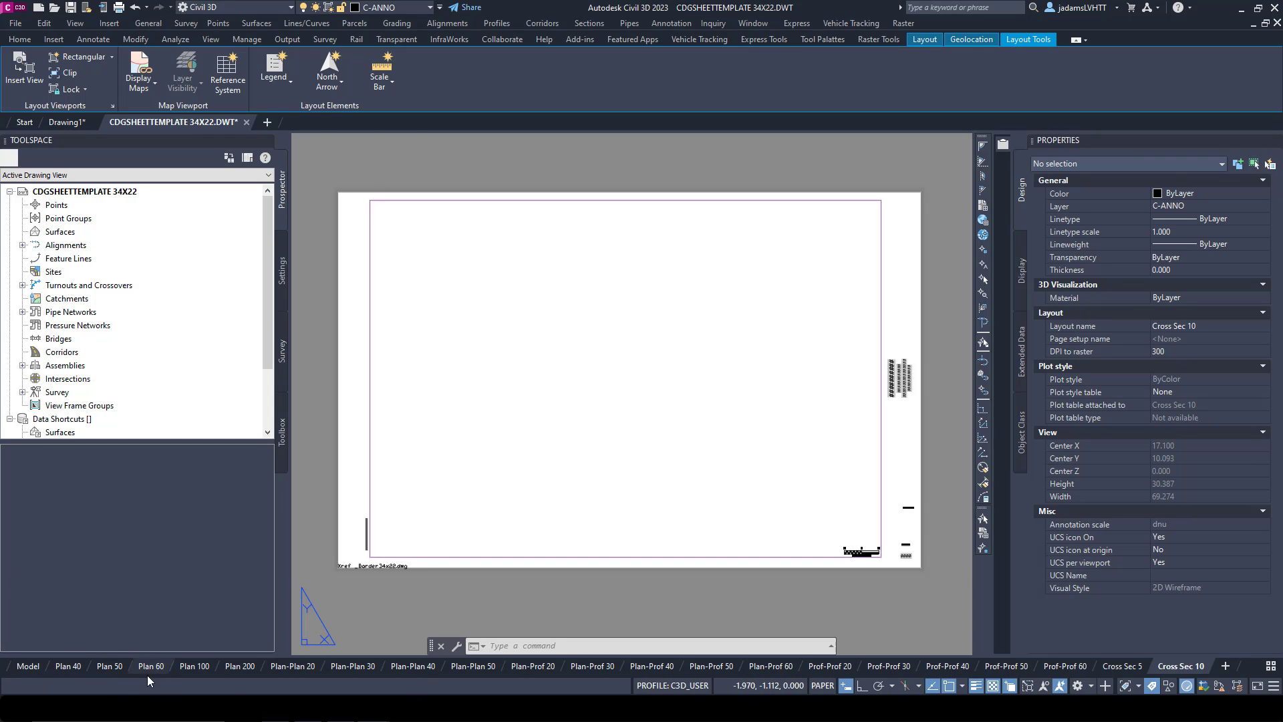
pyautogui.click(357, 666)
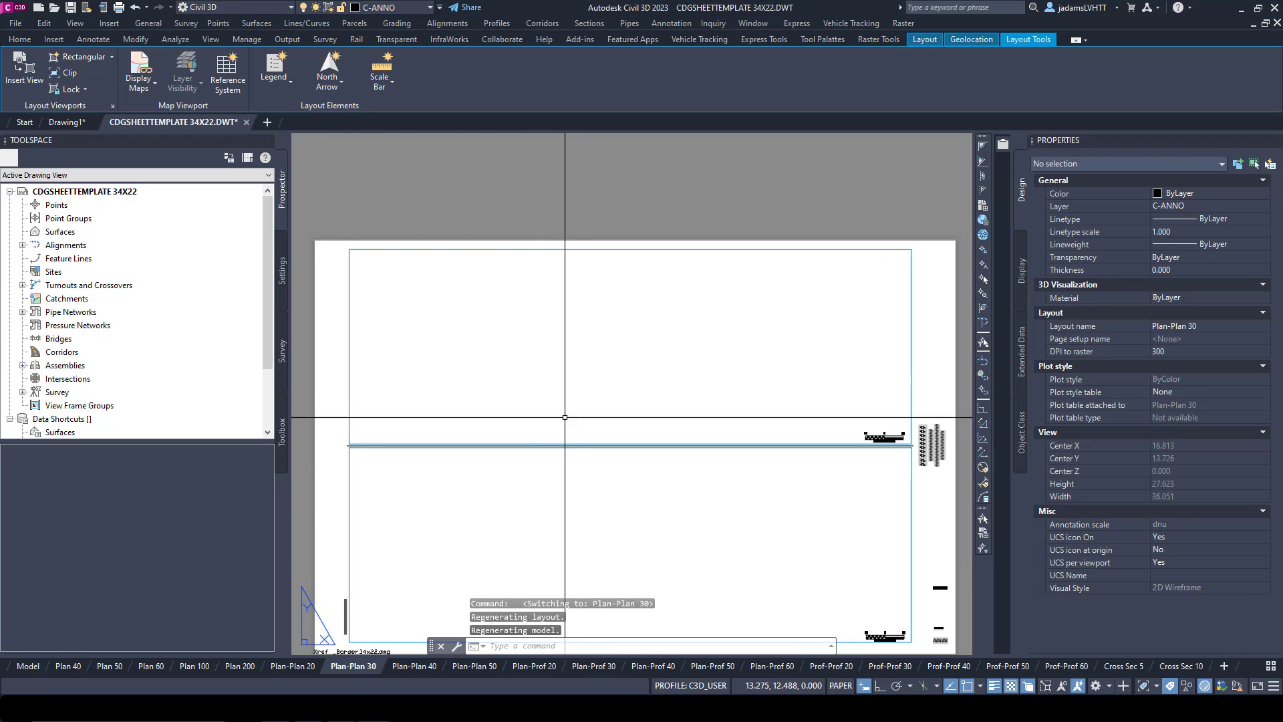
# Switch to the Plan-Prof 20 layout and frame its sheet in view.
pyautogui.click(552, 667)
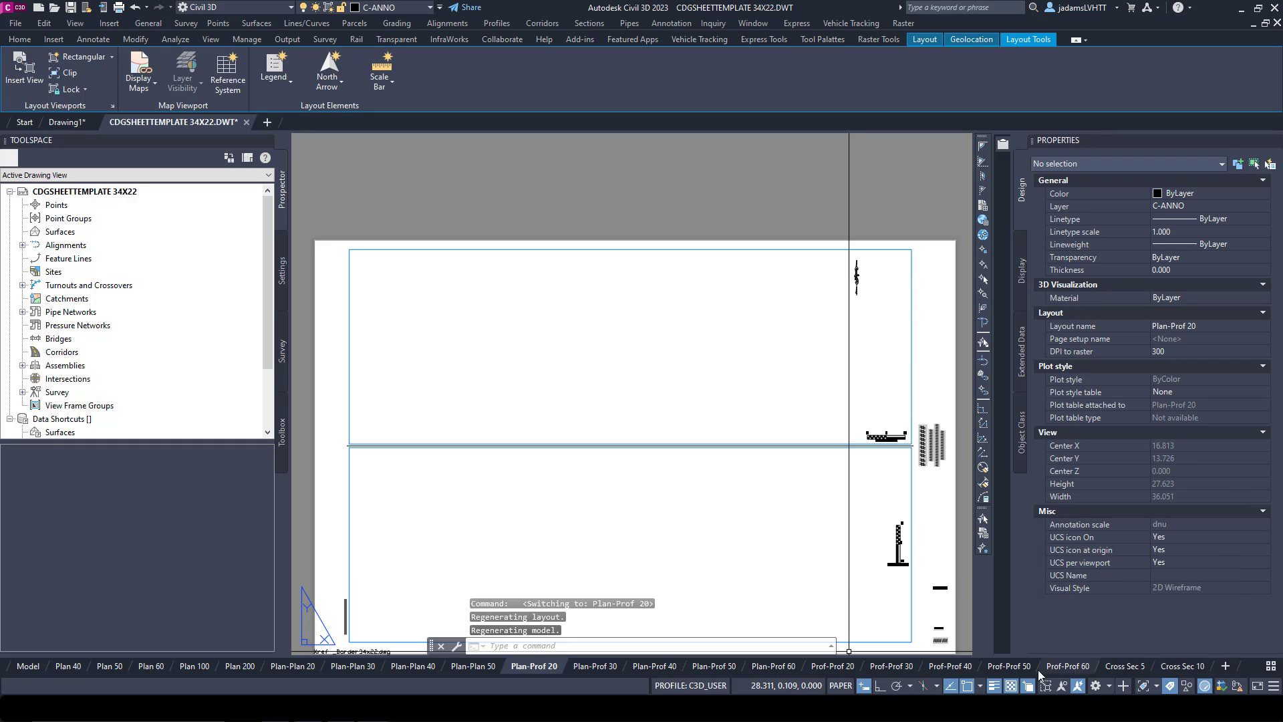
pyautogui.scroll(-3, 738, 396)
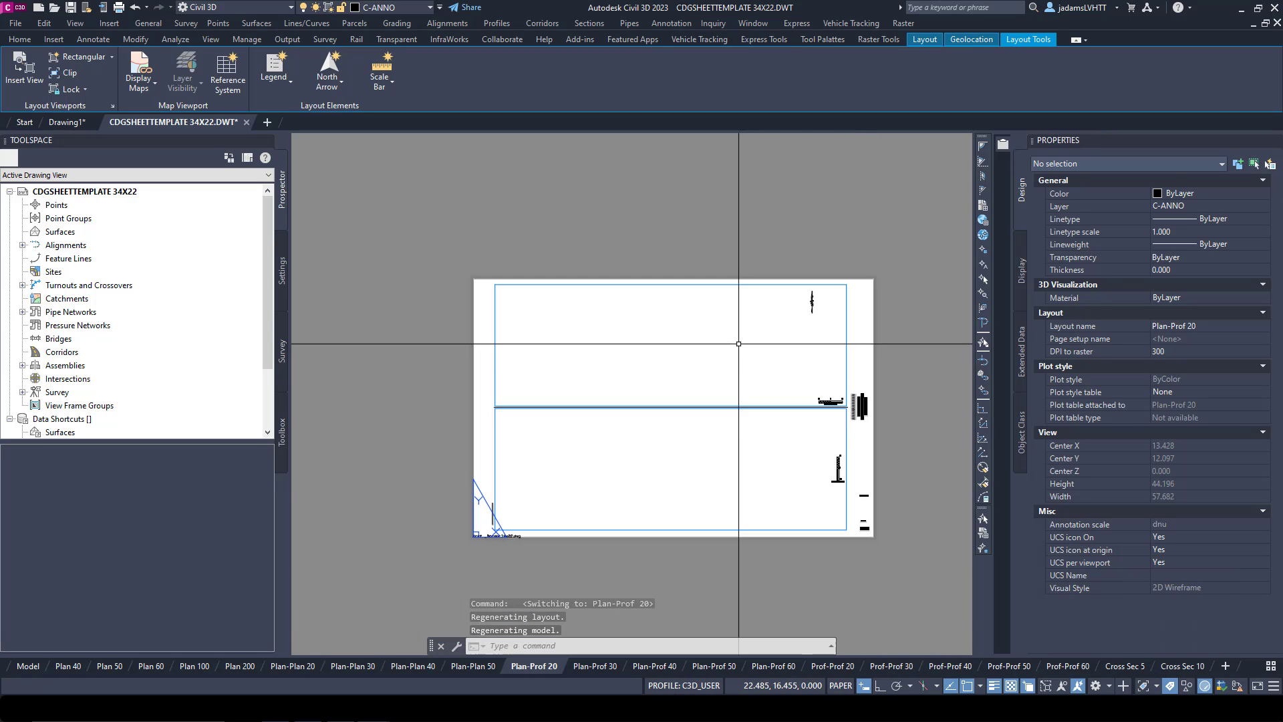
pyautogui.scroll(3, 679, 280)
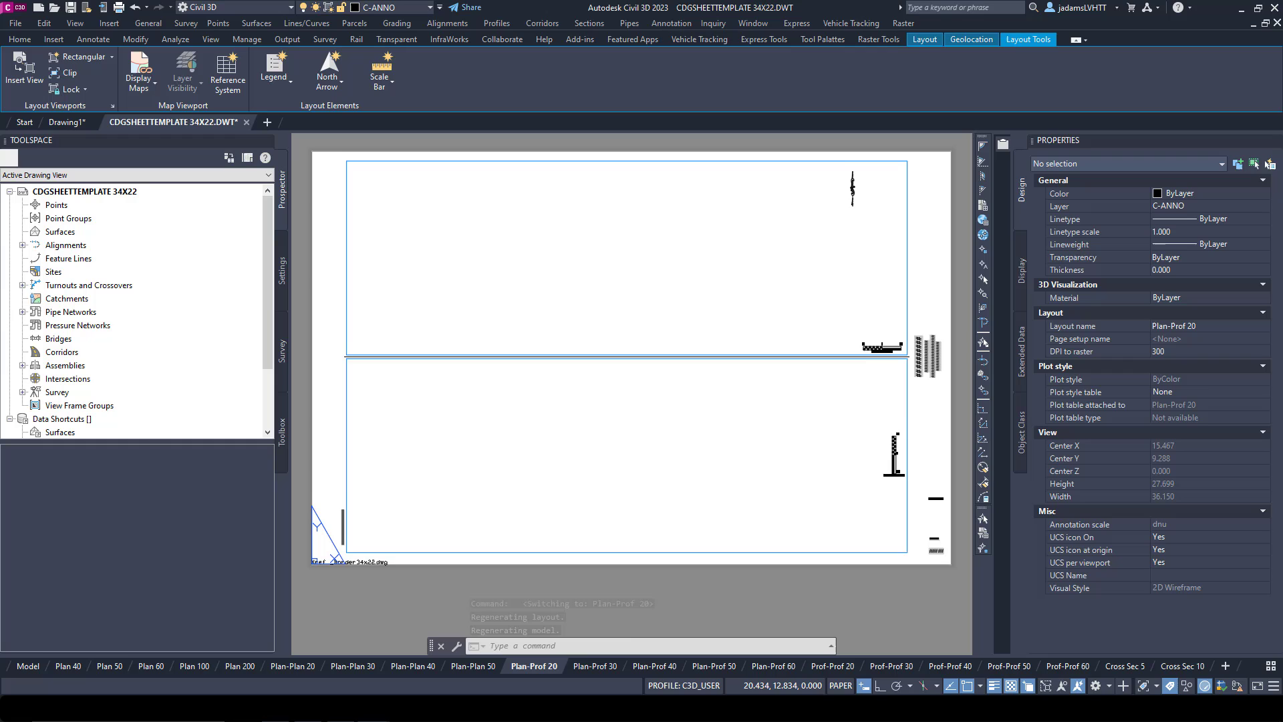
pyautogui.moveTo(684, 319); pyautogui.dragTo(692, 342, button='middle')
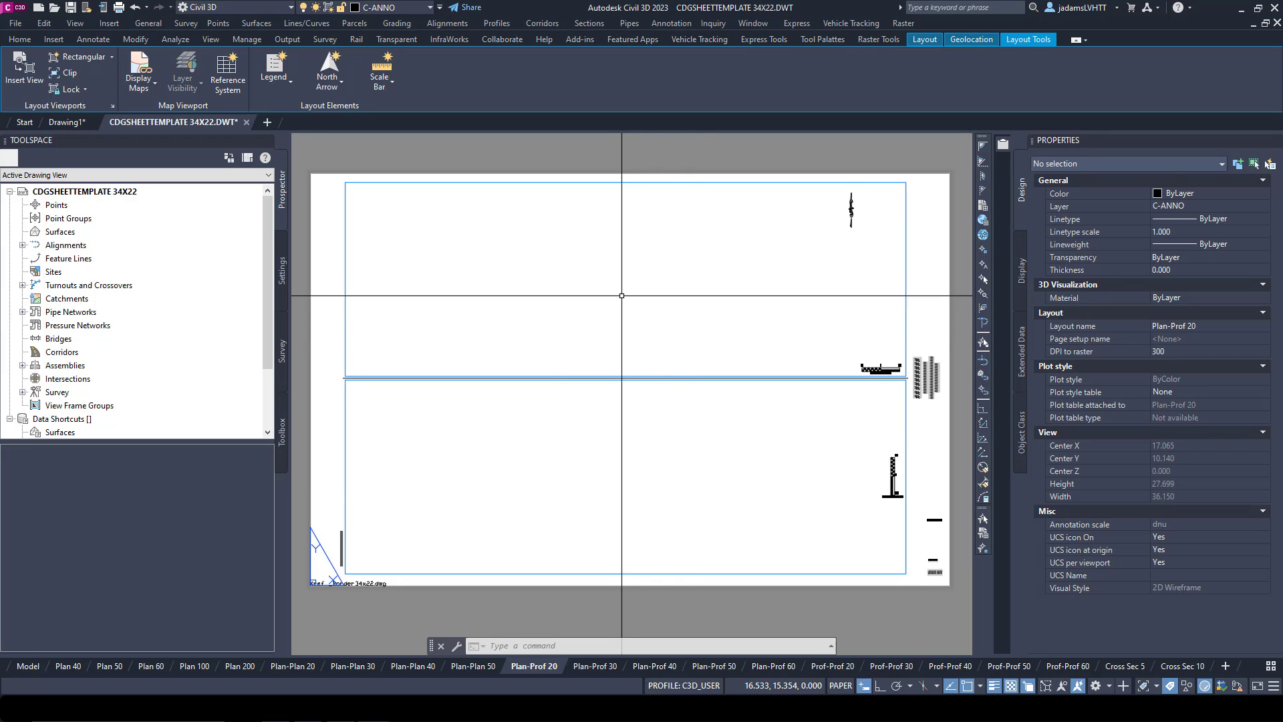
# Switch to Drawing1 and centre its blank Layout1 sheet in view.
pyautogui.click(73, 124)
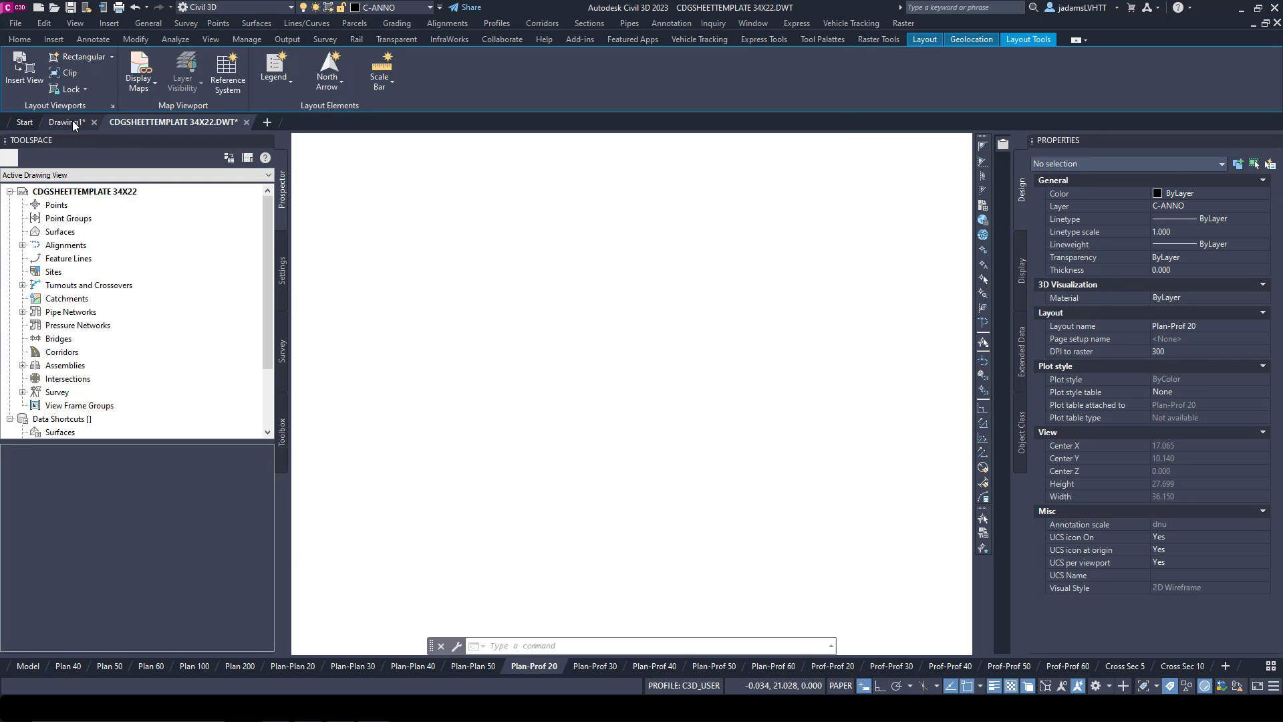
pyautogui.scroll(-2, 453, 307)
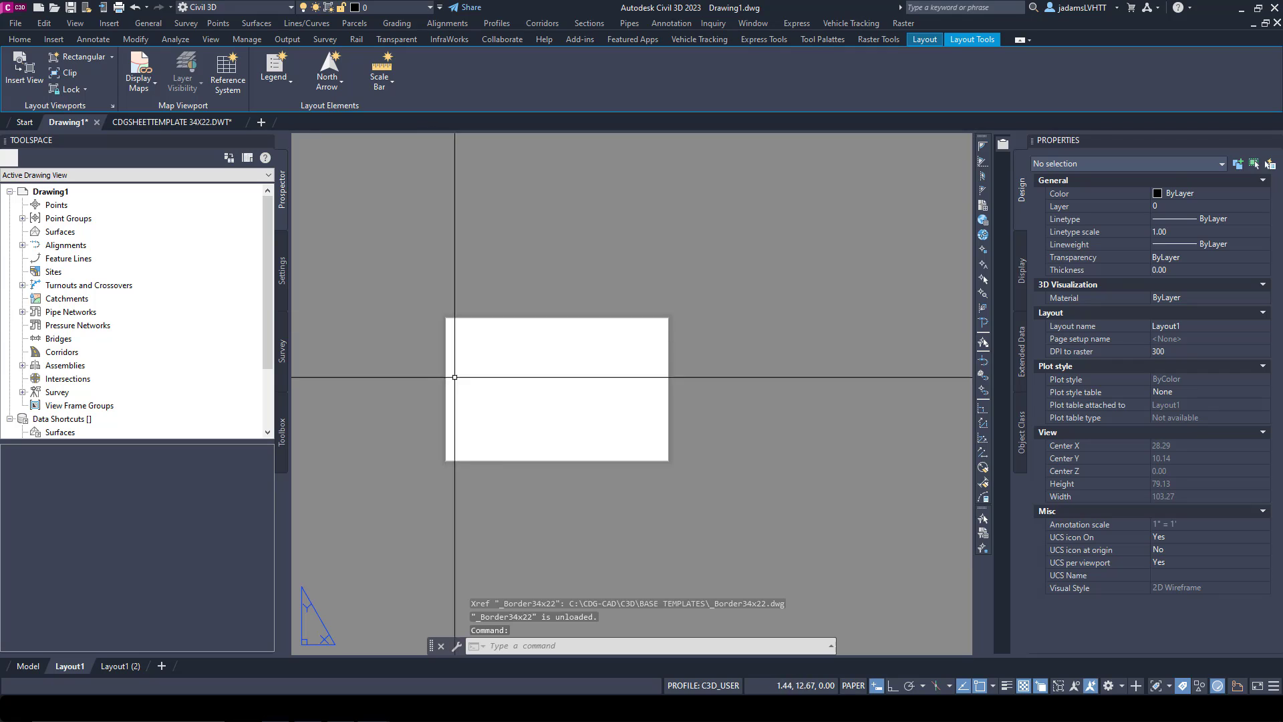
pyautogui.scroll(2, 495, 368)
pyautogui.scroll(2, 468, 364)
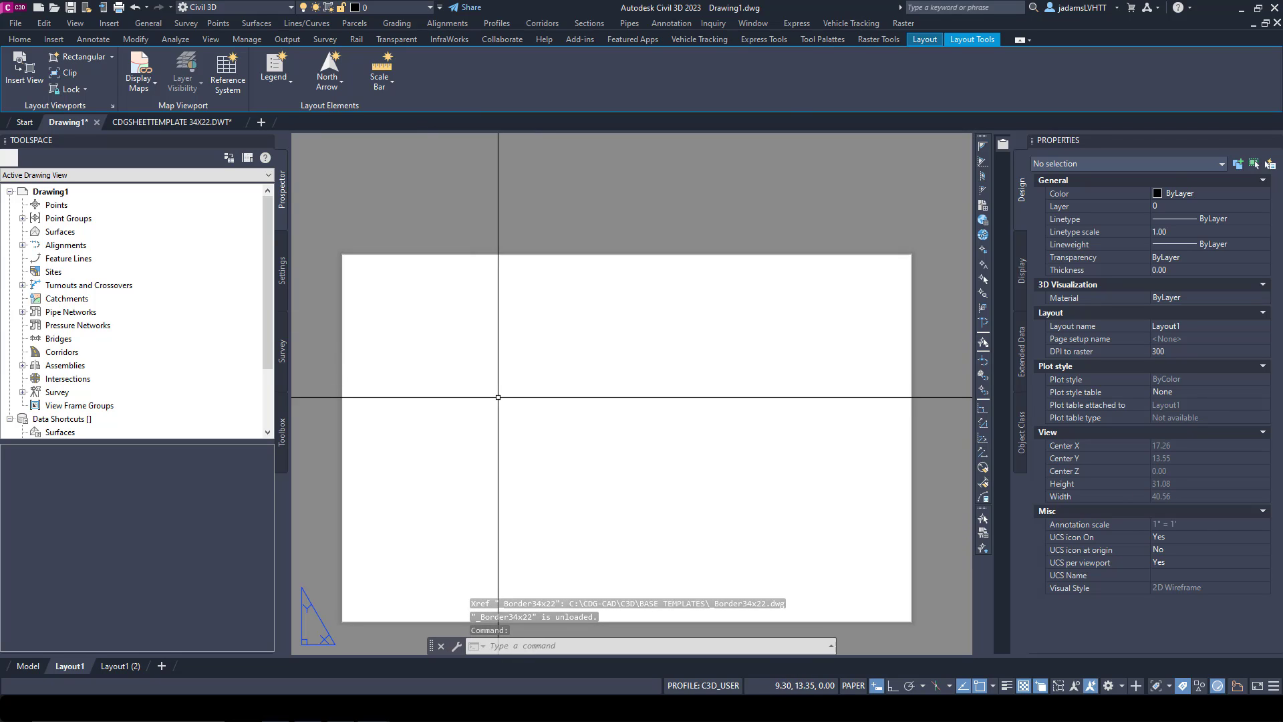
pyautogui.moveTo(498, 397); pyautogui.dragTo(496, 340, button='middle')
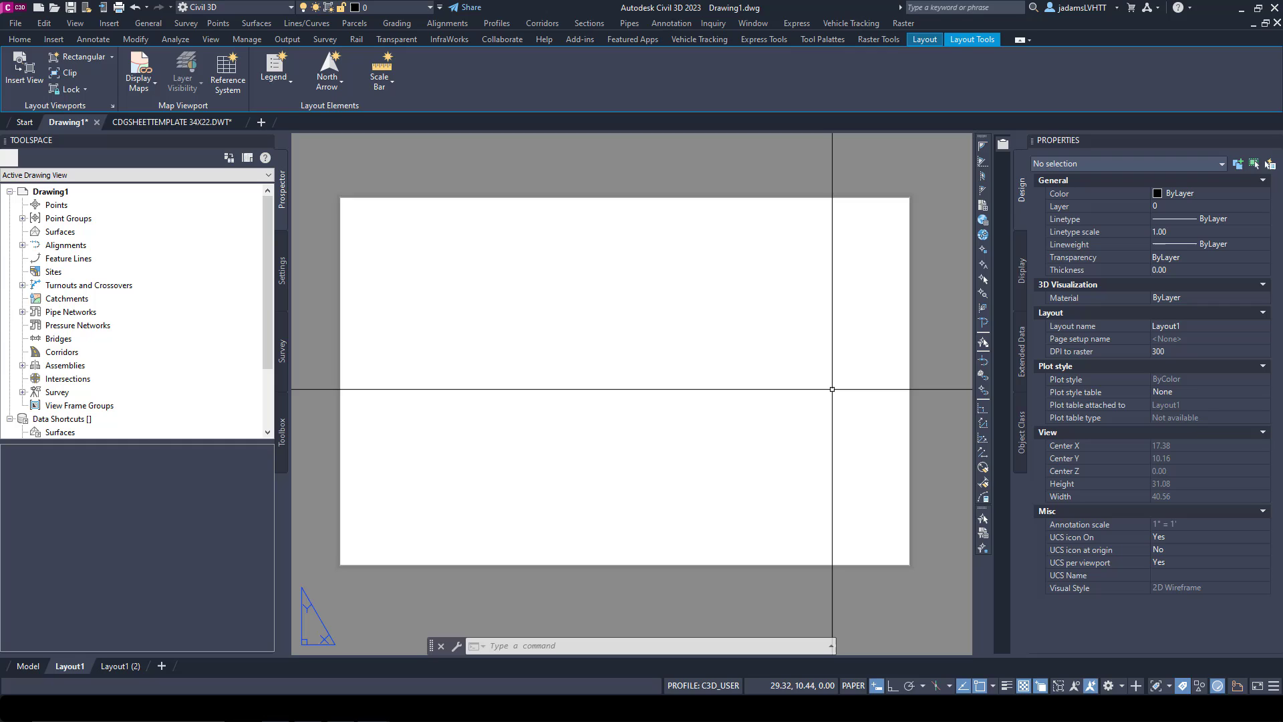
# Reload the unloaded _Border34x22 reference from the External References palette.
pyautogui.click(1004, 143)
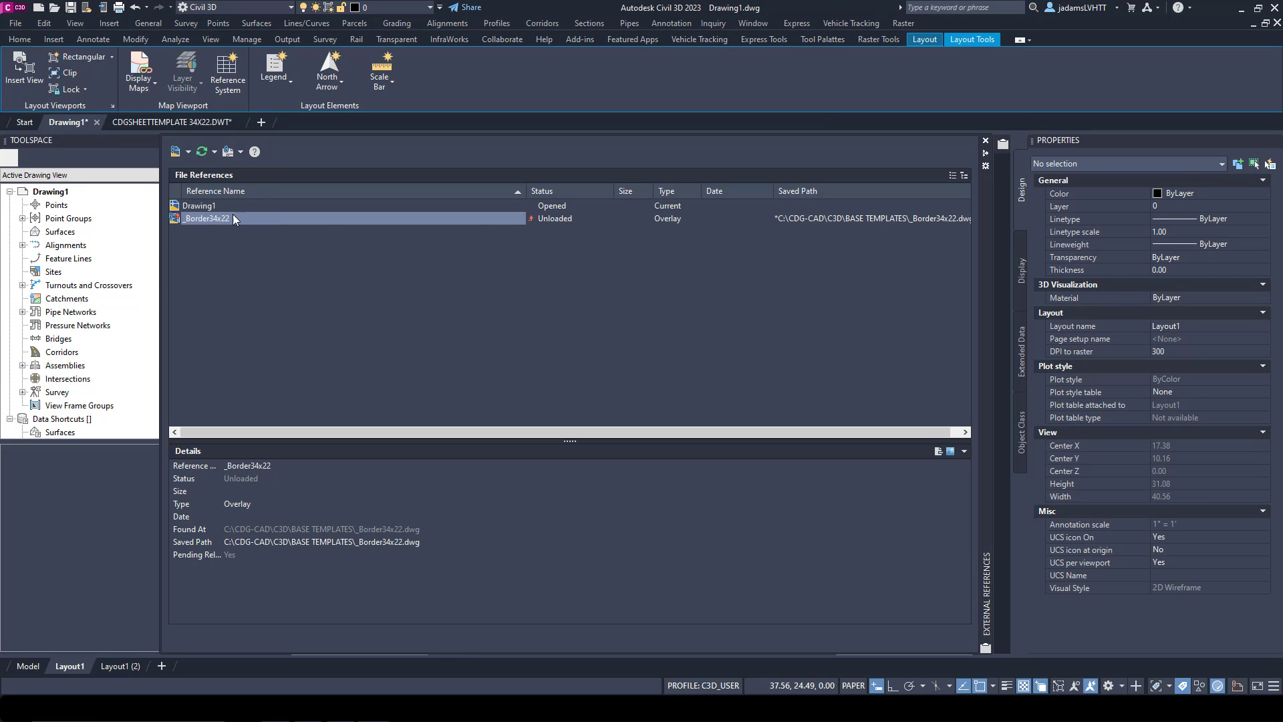
pyautogui.rightClick(204, 215)
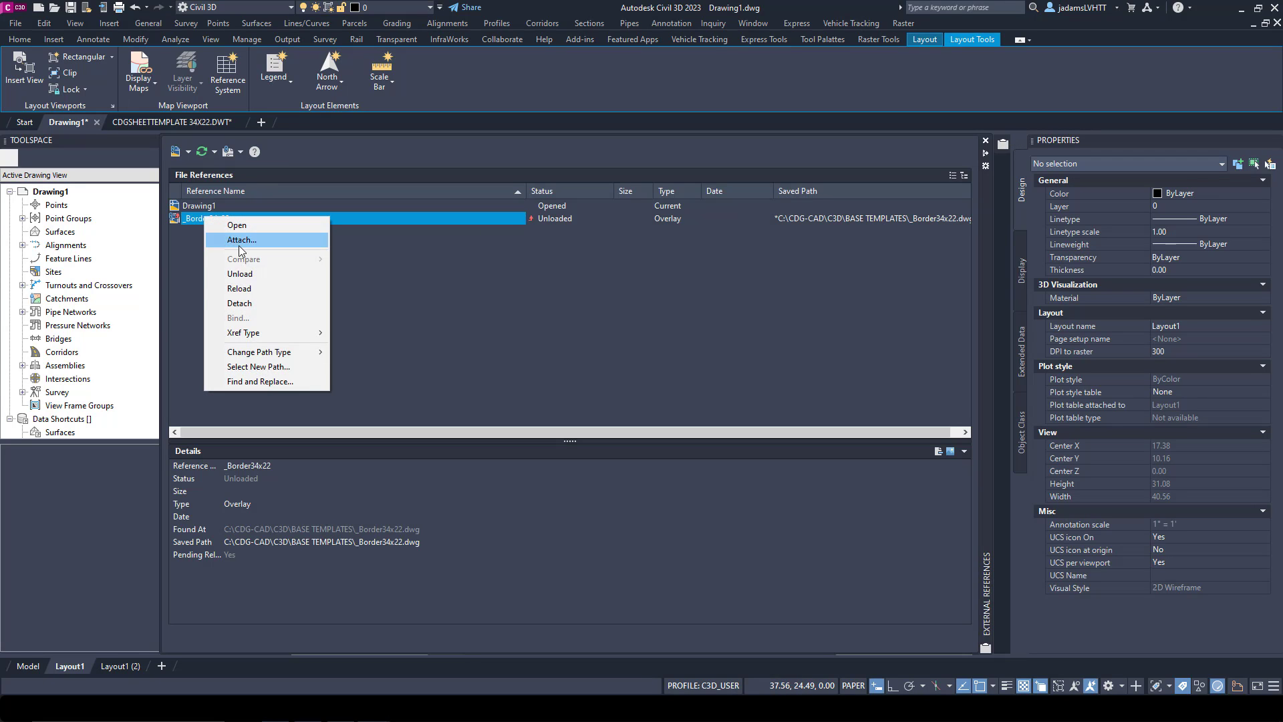
pyautogui.click(241, 287)
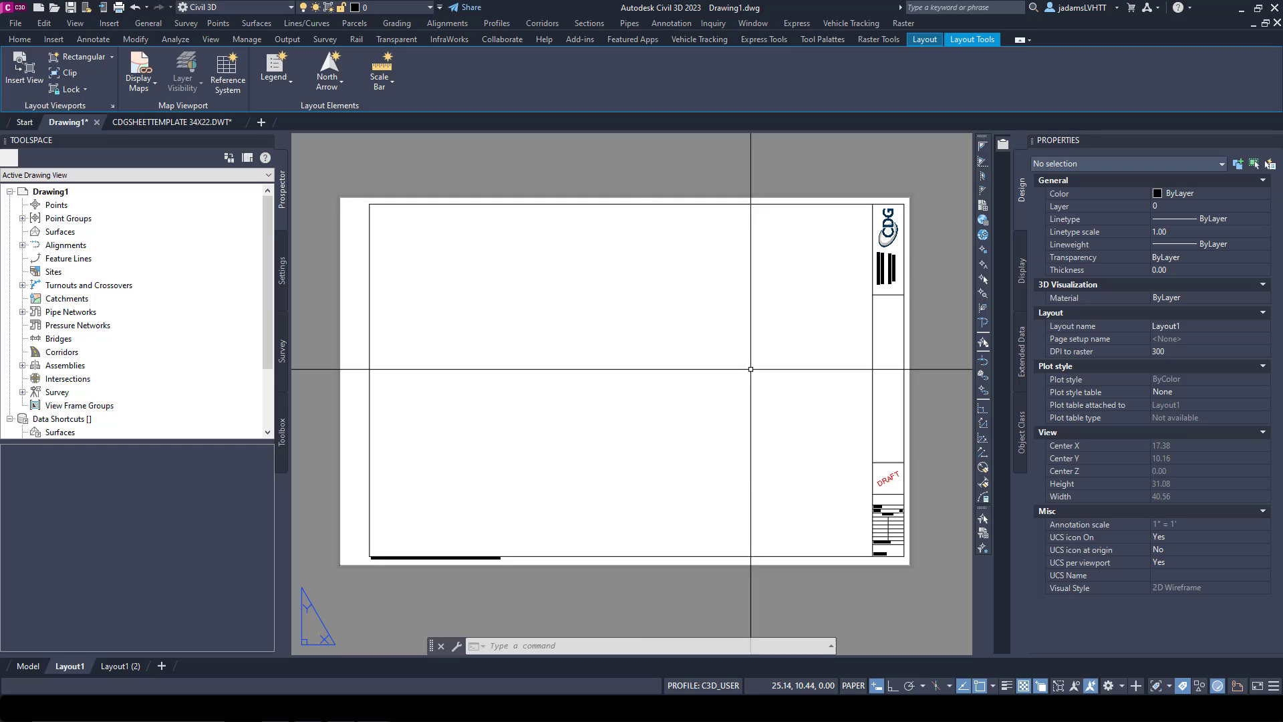
pyautogui.scroll(5, 862, 257)
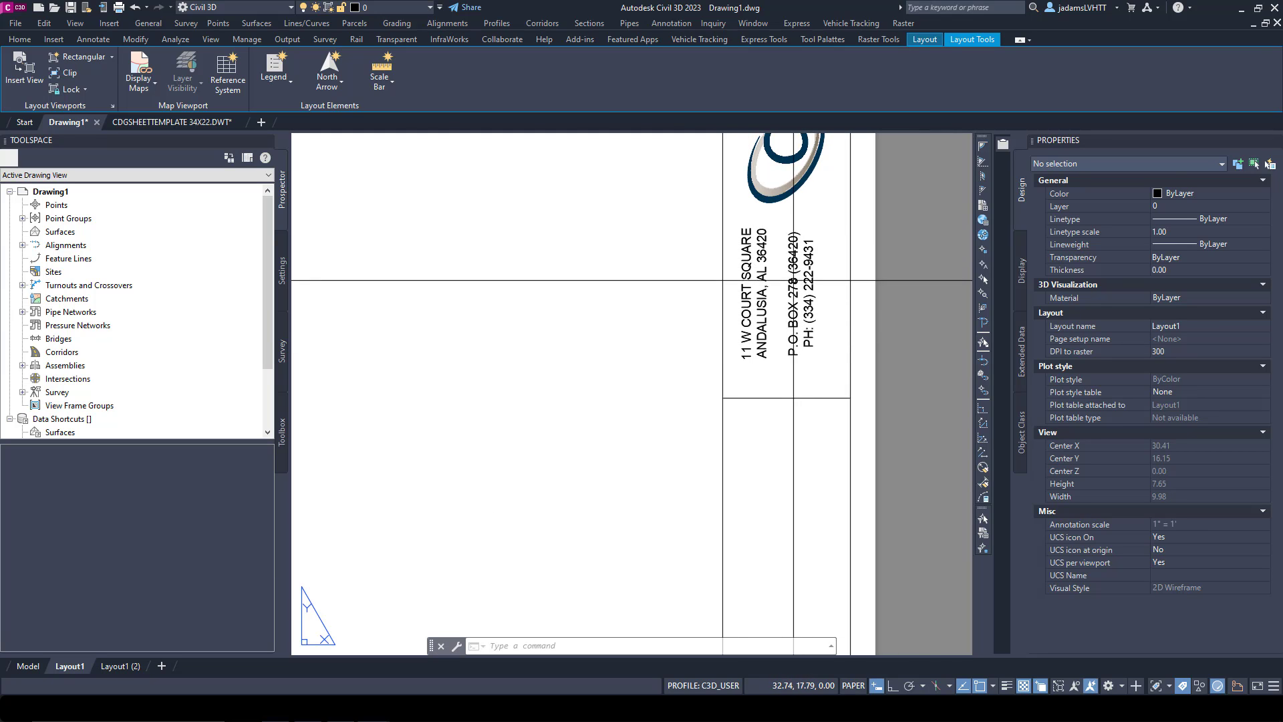
pyautogui.scroll(2, 797, 274)
pyautogui.scroll(-5, 795, 281)
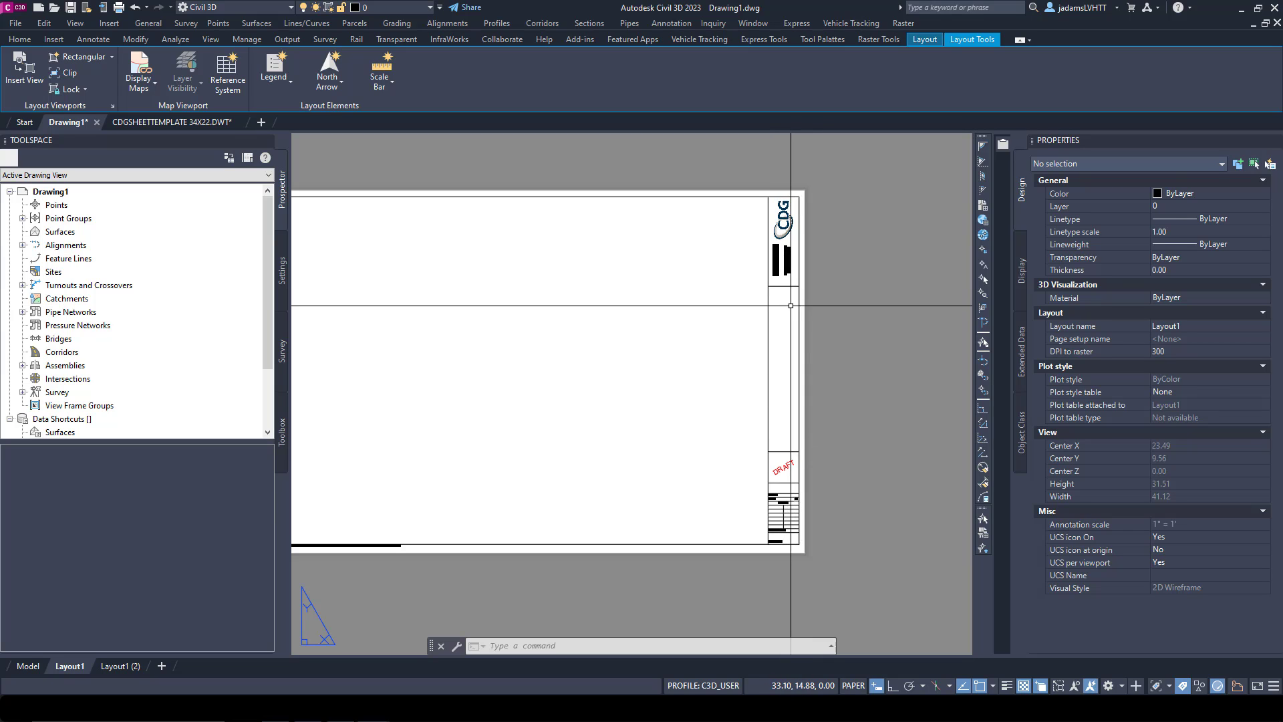
pyautogui.scroll(4, 790, 453)
pyautogui.scroll(-4, 765, 425)
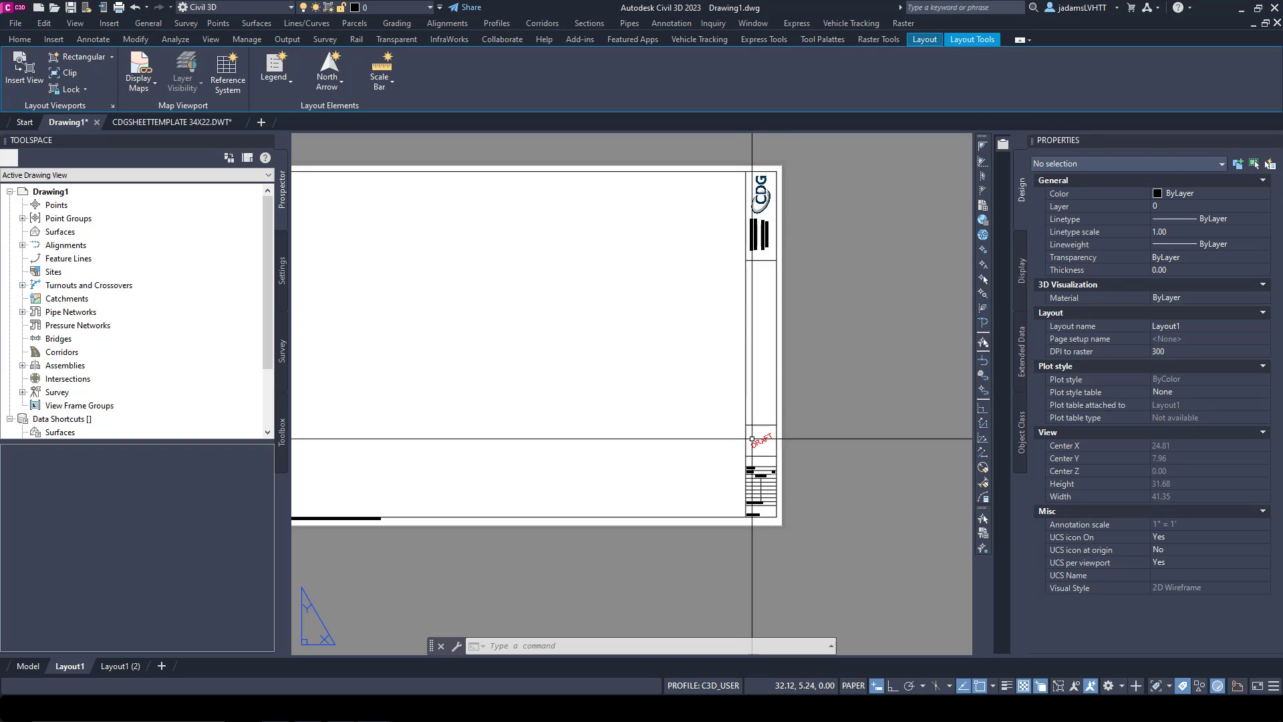
pyautogui.moveTo(664, 487); pyautogui.dragTo(782, 519, button='middle')
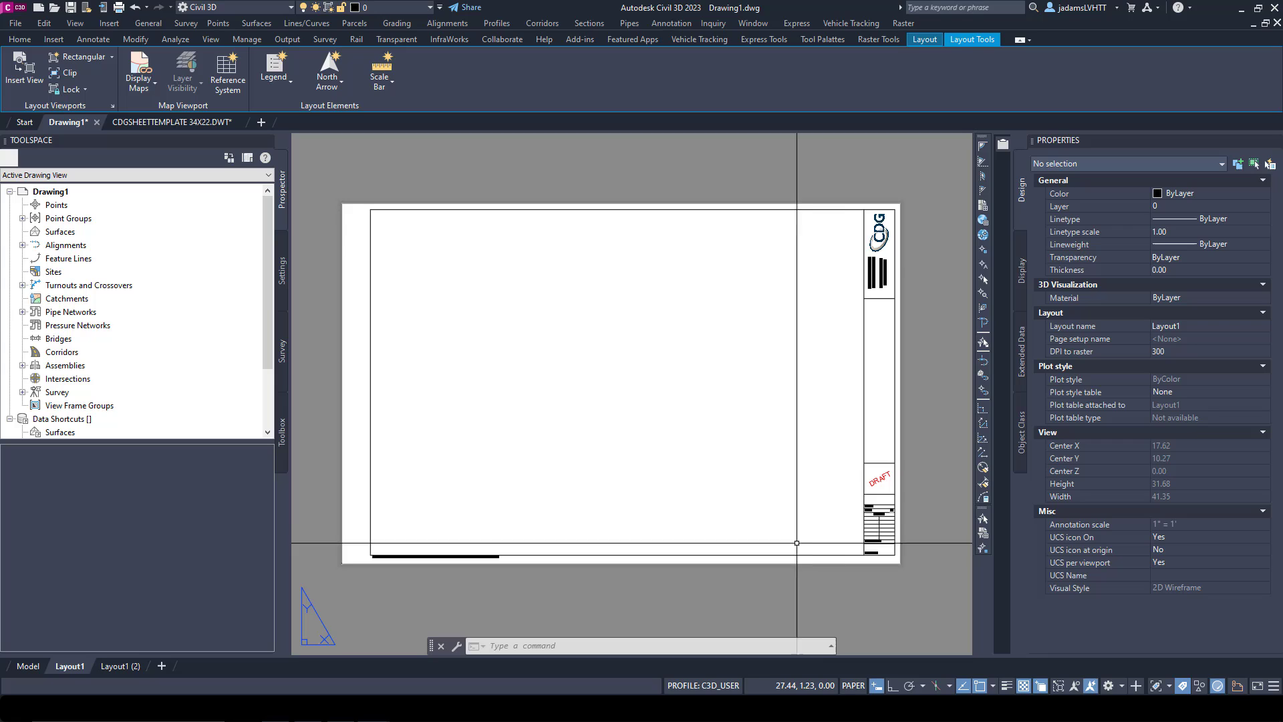
# Draw a rectangular viewport from the border's top-left to its bottom-right corner.
pyautogui.click(929, 39)
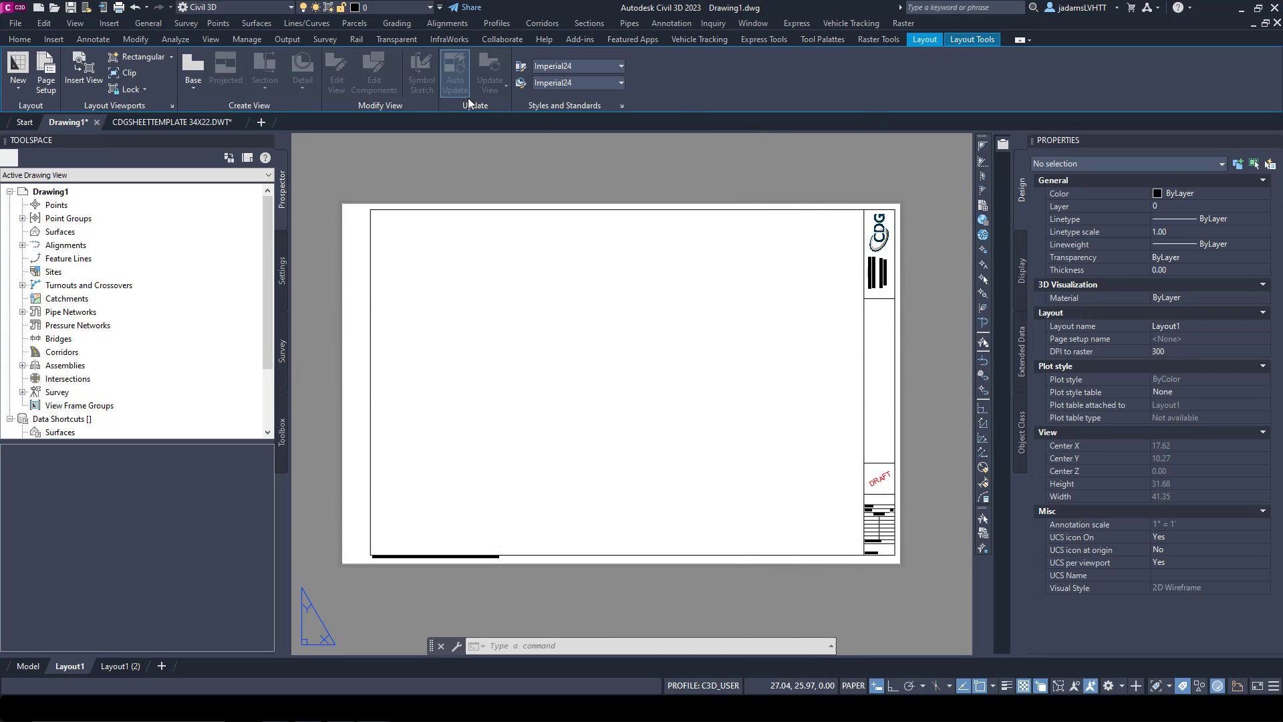
pyautogui.click(172, 58)
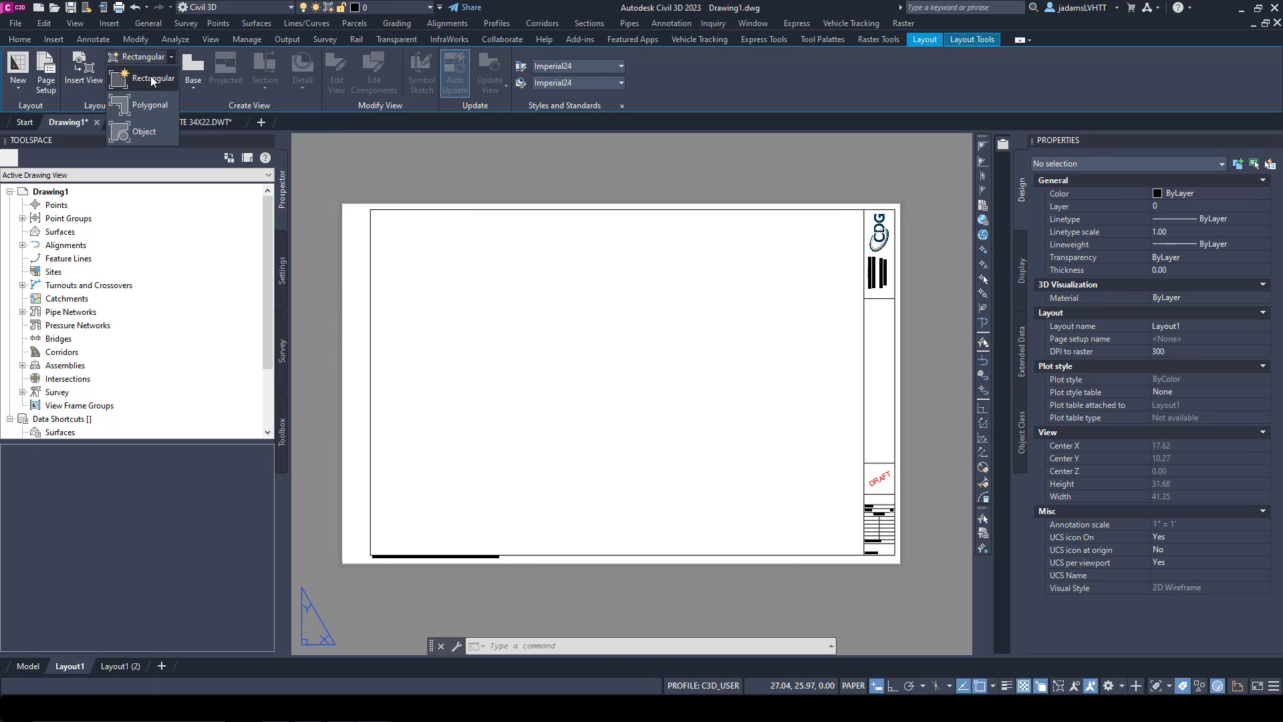
pyautogui.click(151, 75)
pyautogui.click(372, 210)
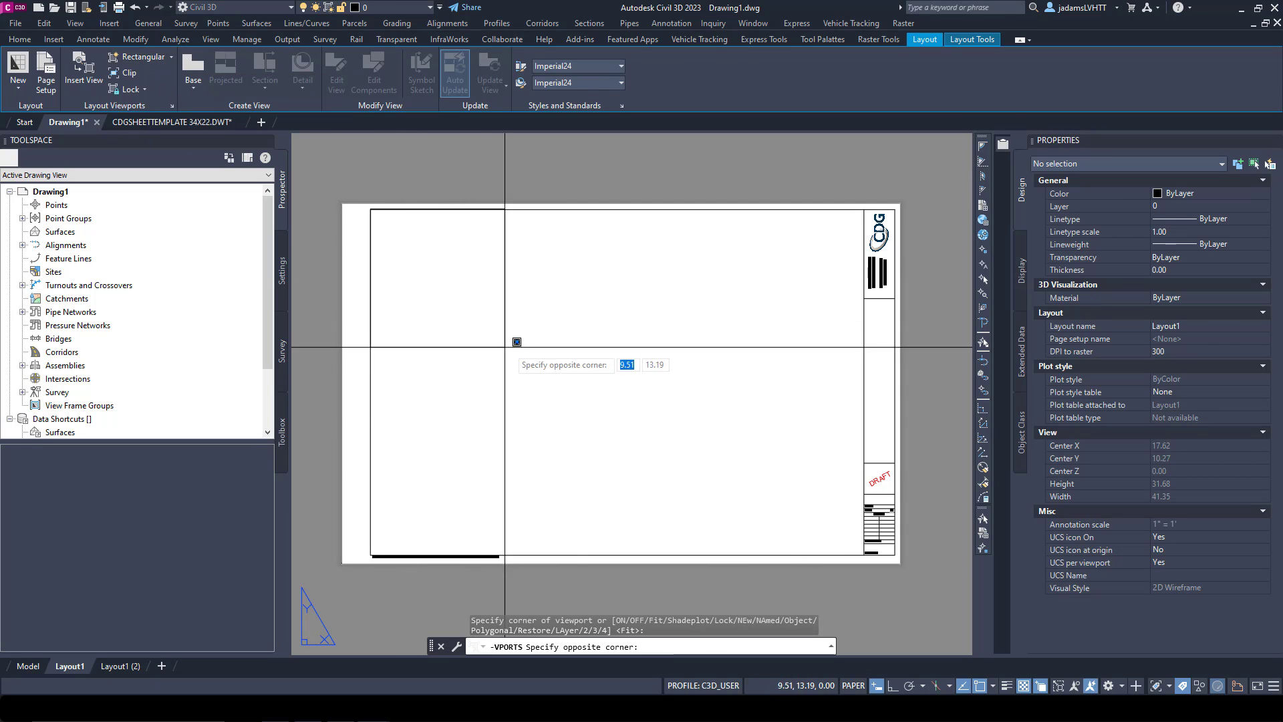
pyautogui.click(863, 554)
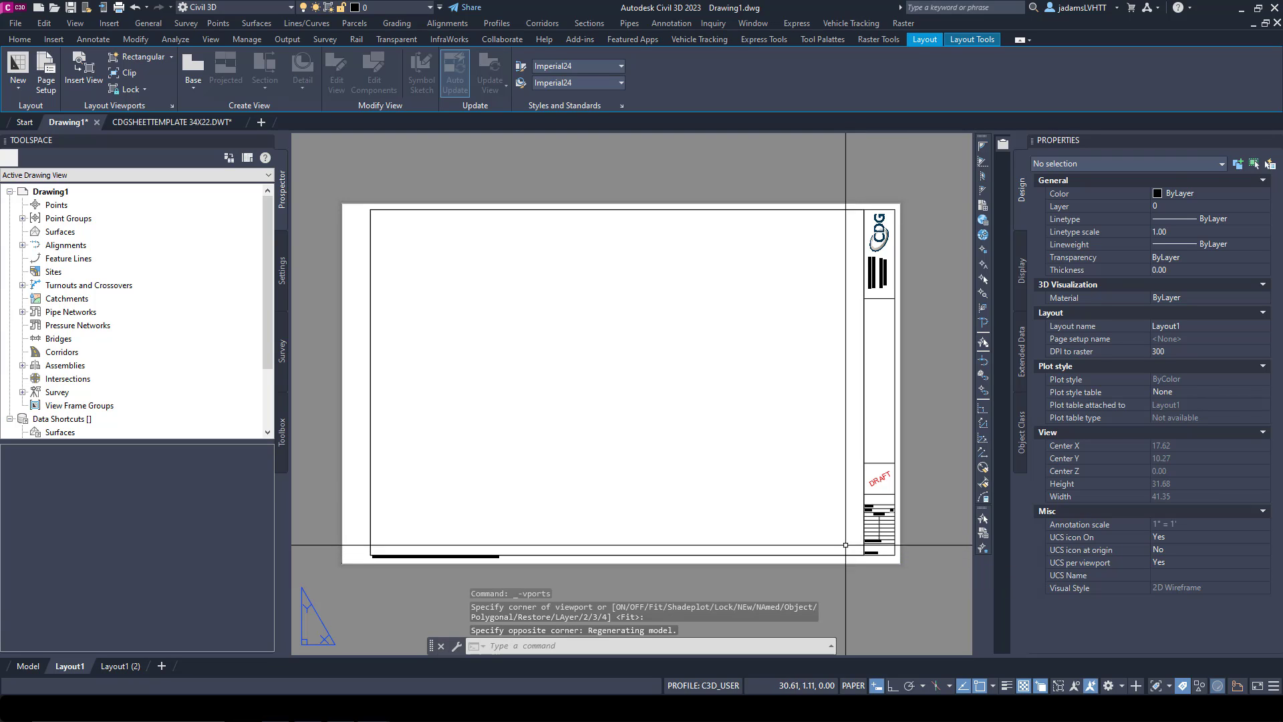
# Select the new viewport instead of the border reference and turn off Selection Cycling.
pyautogui.click(867, 278)
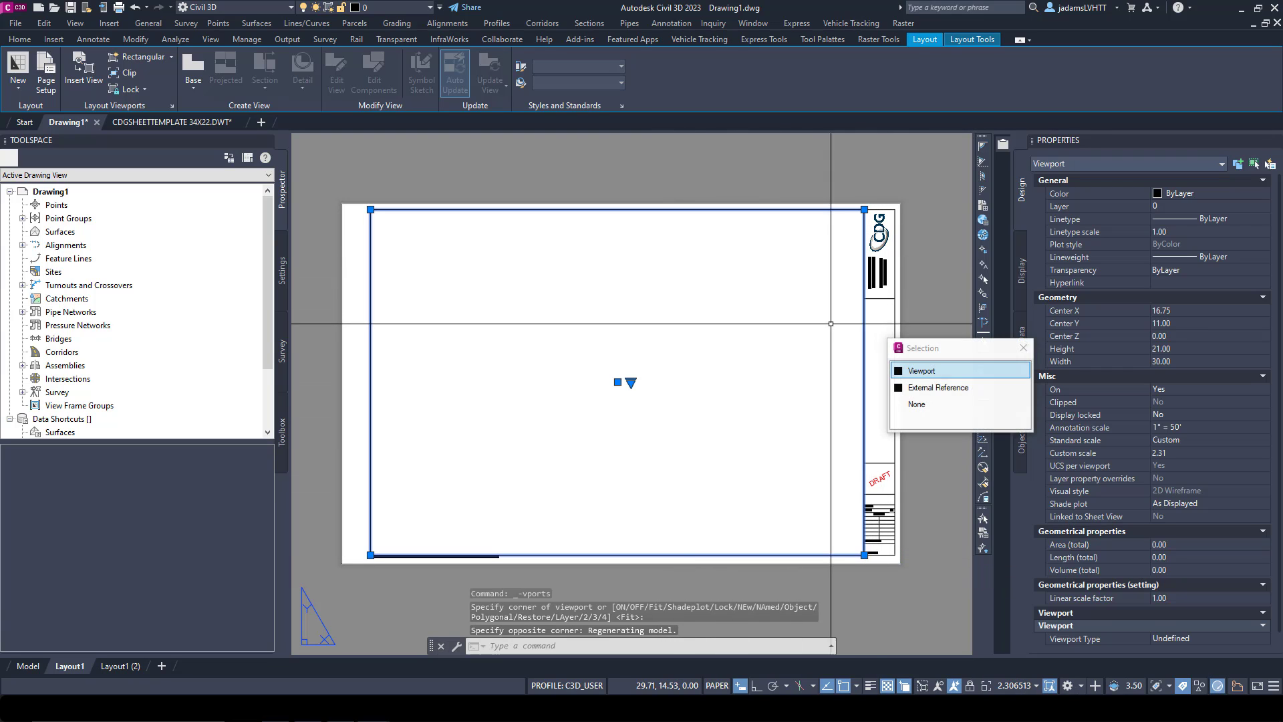
pyautogui.click(926, 371)
pyautogui.click(904, 686)
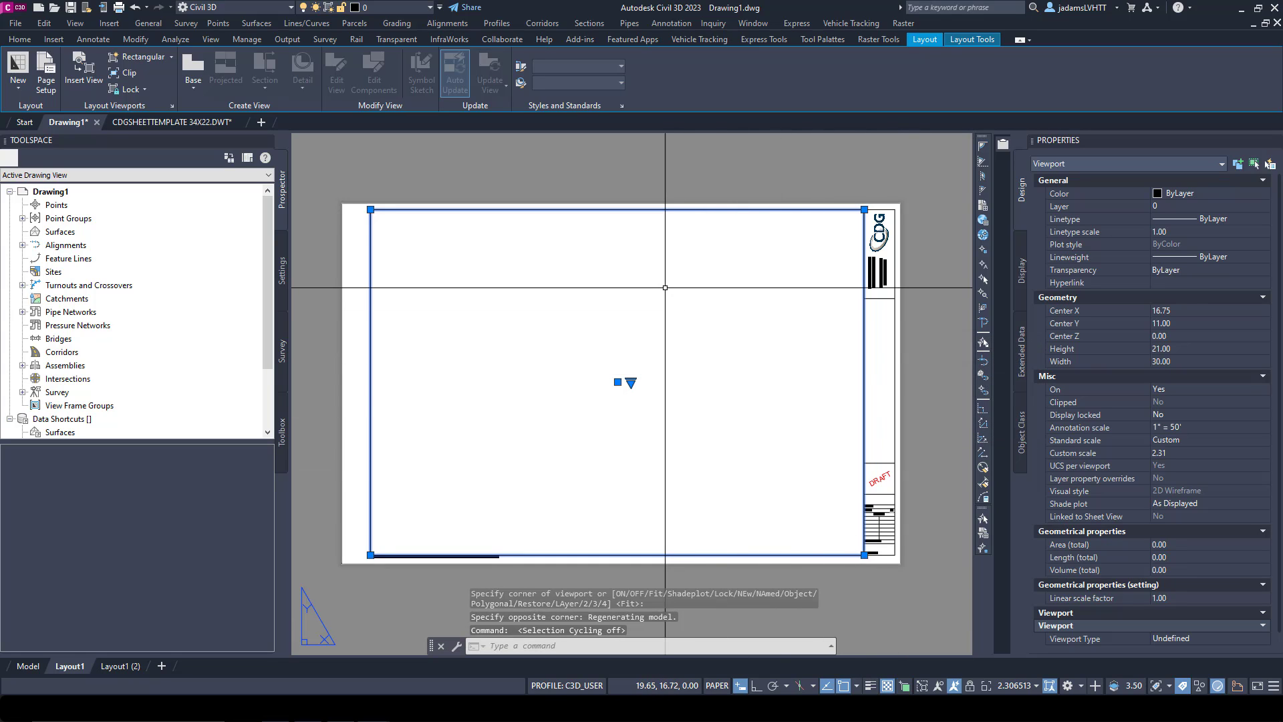
# Set the Layout1 viewport's scale to 1" = 50' and return to paper space.
pyautogui.doubleClick(621, 381)
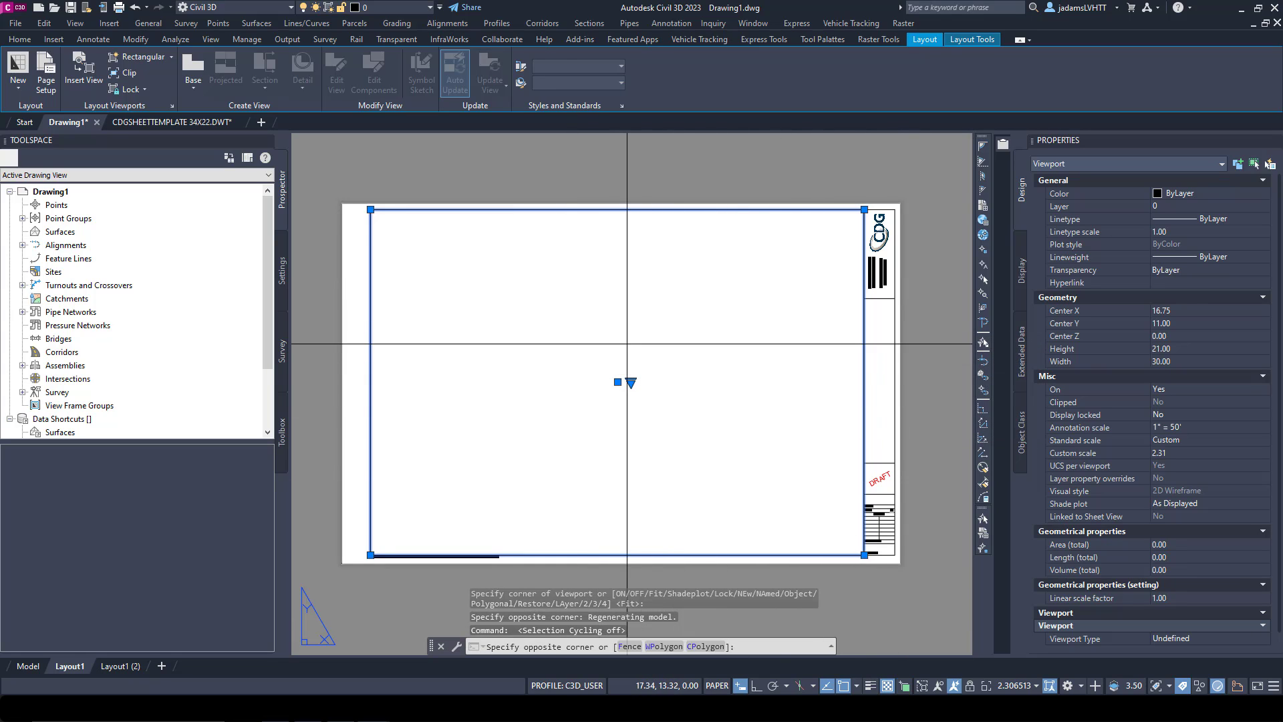
pyautogui.click(1013, 686)
pyautogui.click(1016, 489)
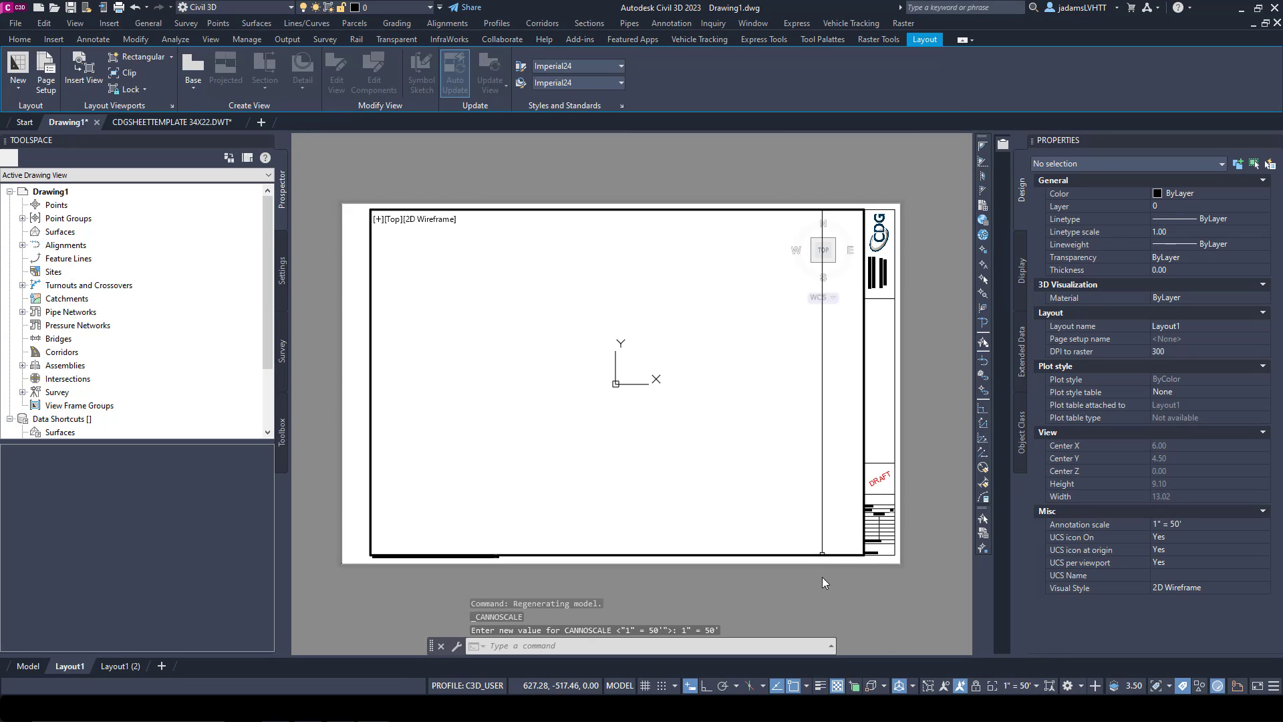
pyautogui.doubleClick(936, 555)
pyautogui.click(928, 463)
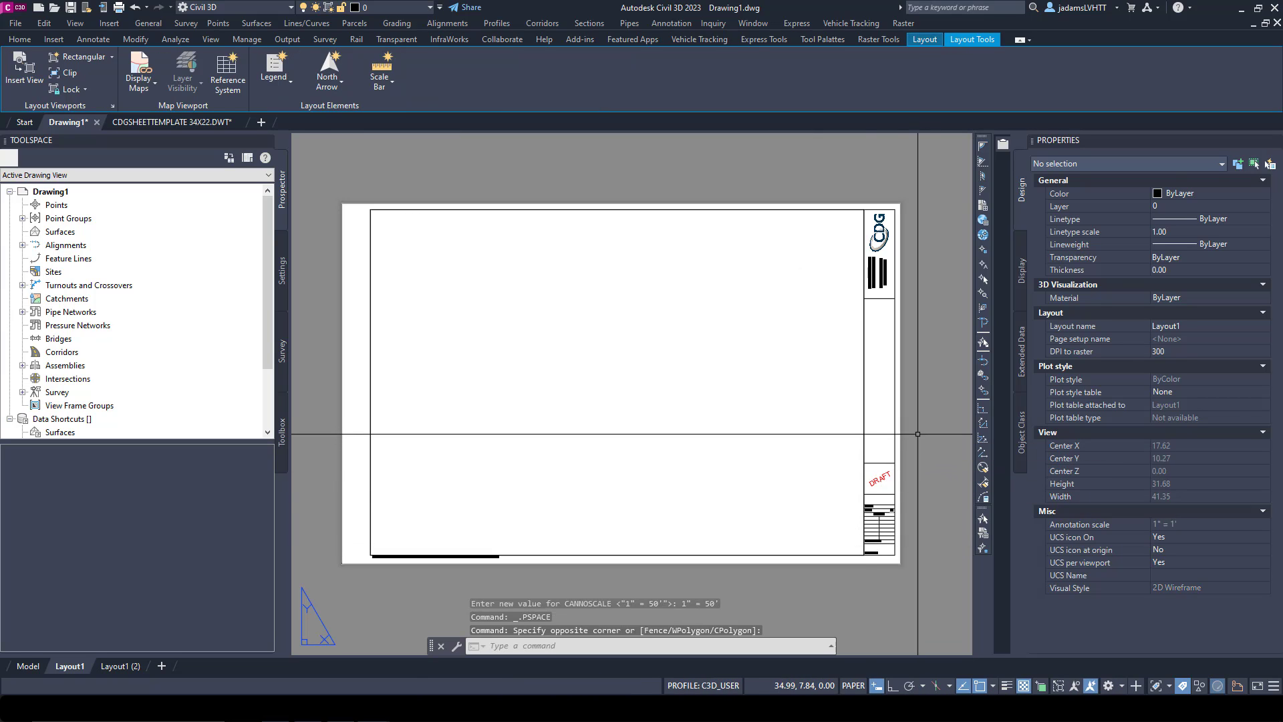
# Rename Layout1 to 'plan 50' and select its viewport.
pyautogui.rightClick(83, 664)
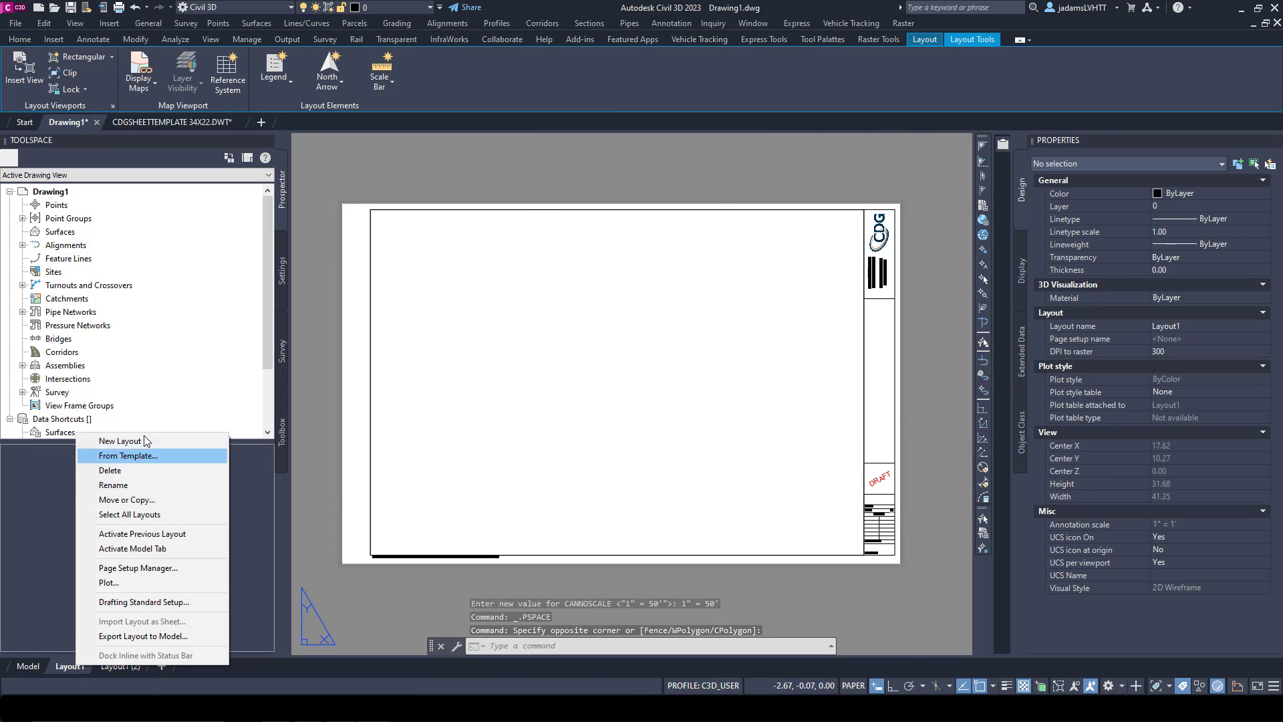
pyautogui.click(136, 486)
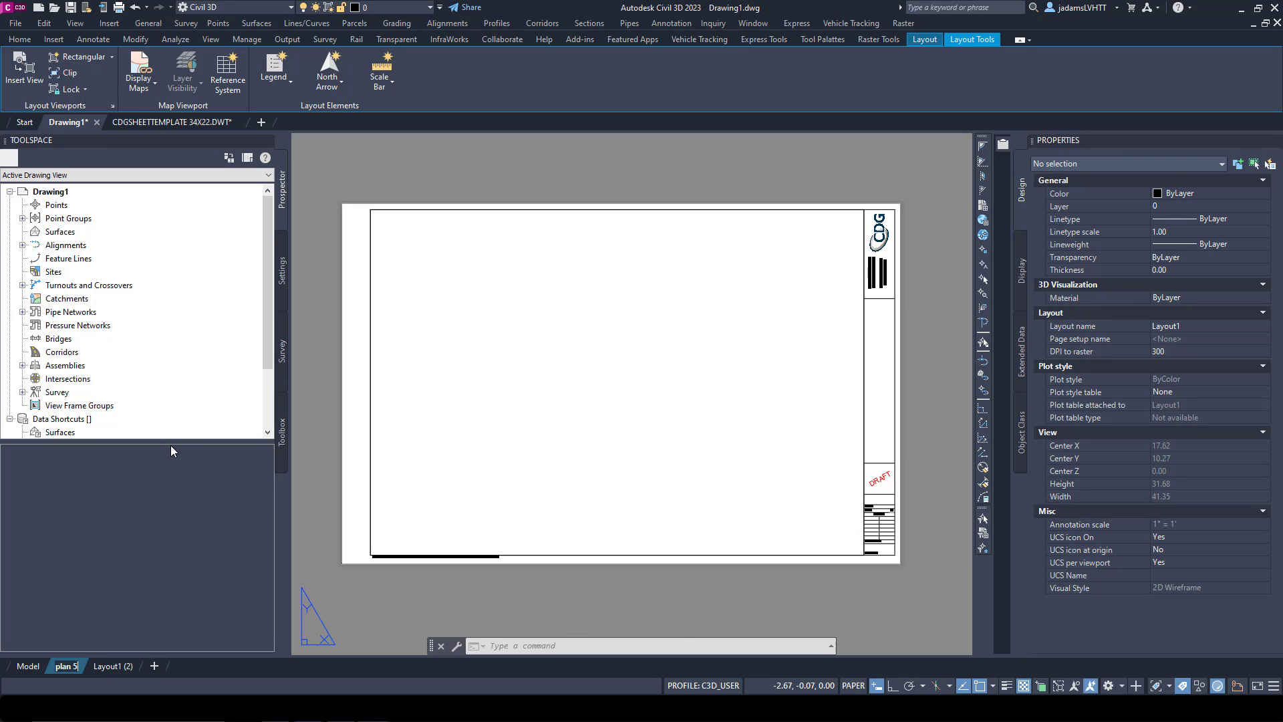
pyautogui.click(458, 587)
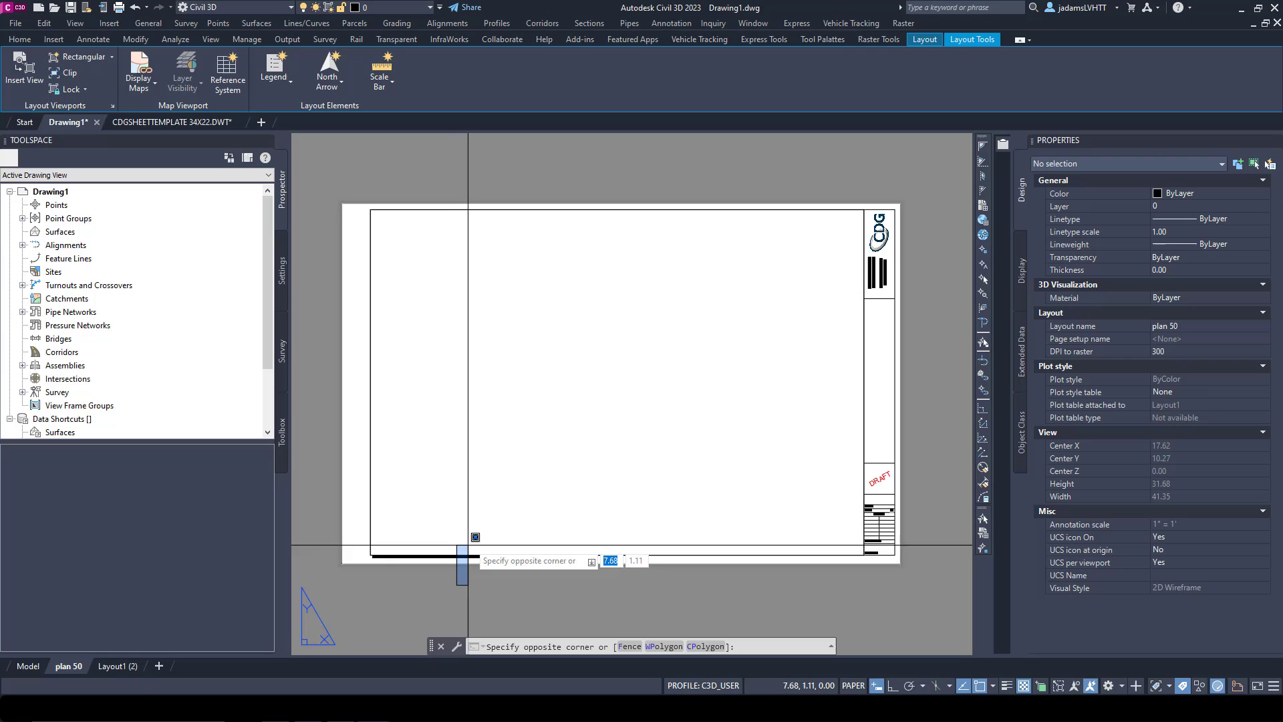
pyautogui.click(655, 553)
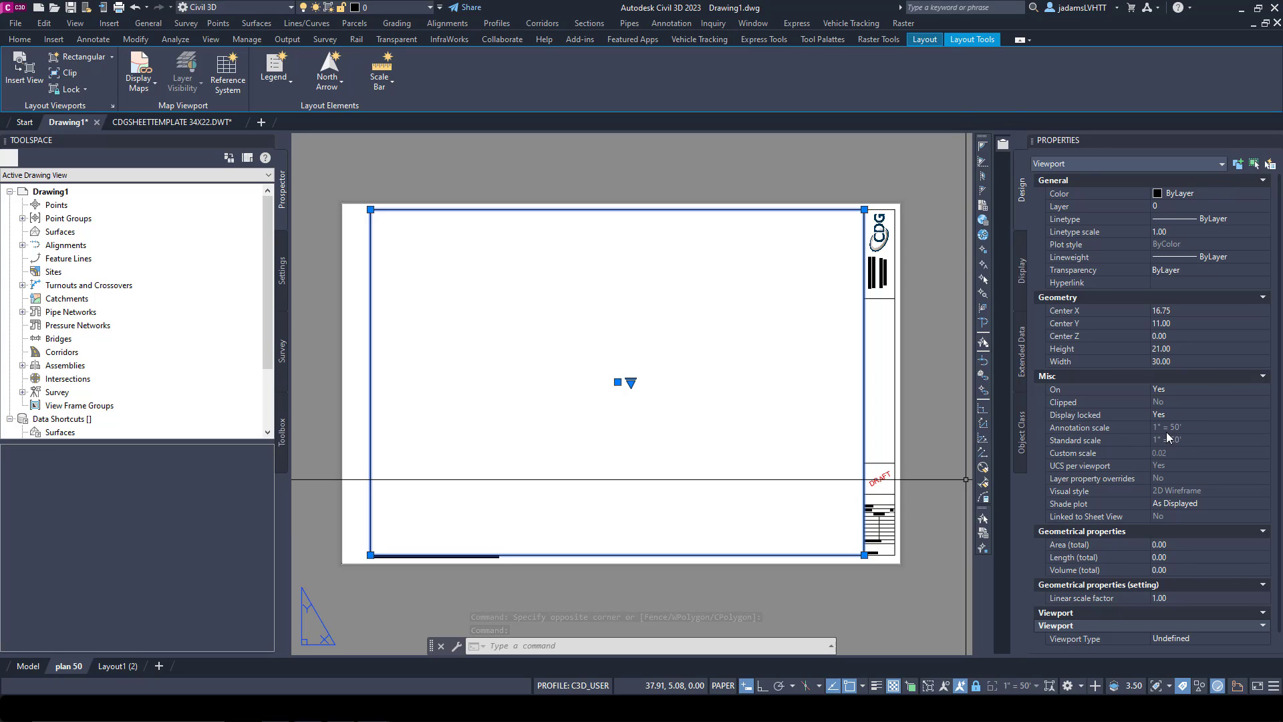
# In Properties, set the viewport type to Plan and the viewport order to 1.
pyautogui.scroll(-1, 1165, 431)
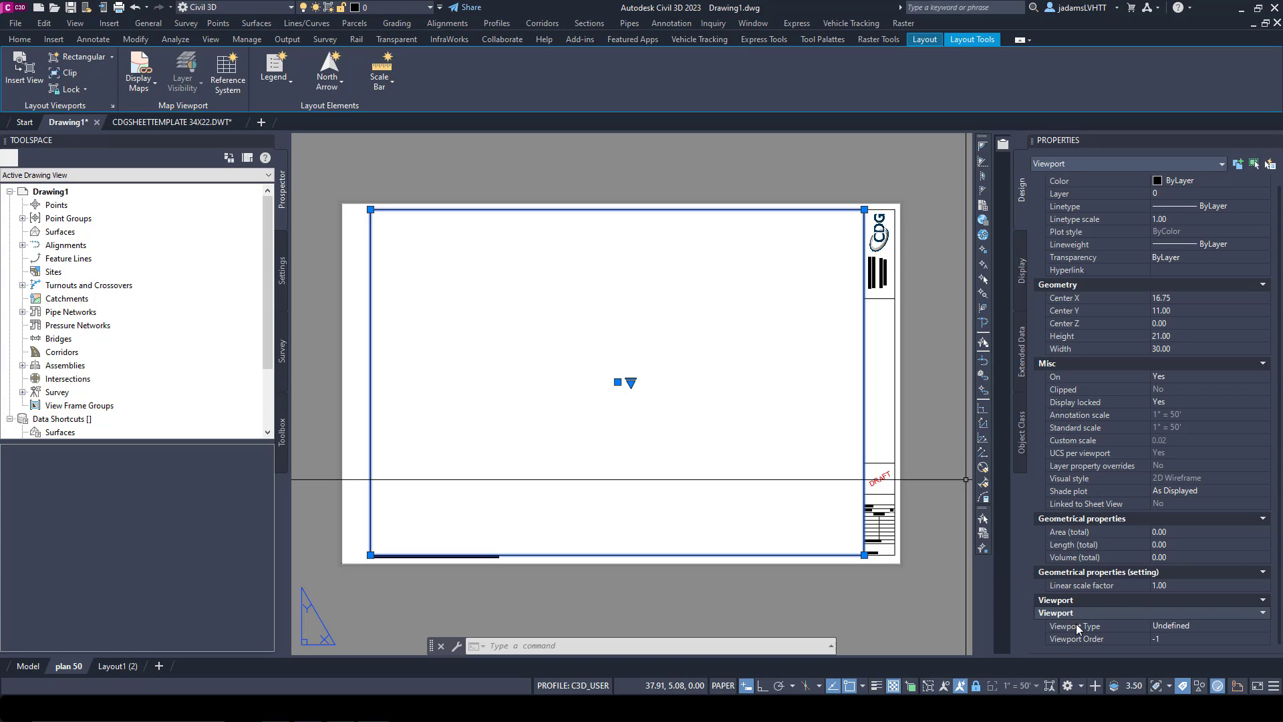
pyautogui.click(1211, 623)
pyautogui.click(1264, 626)
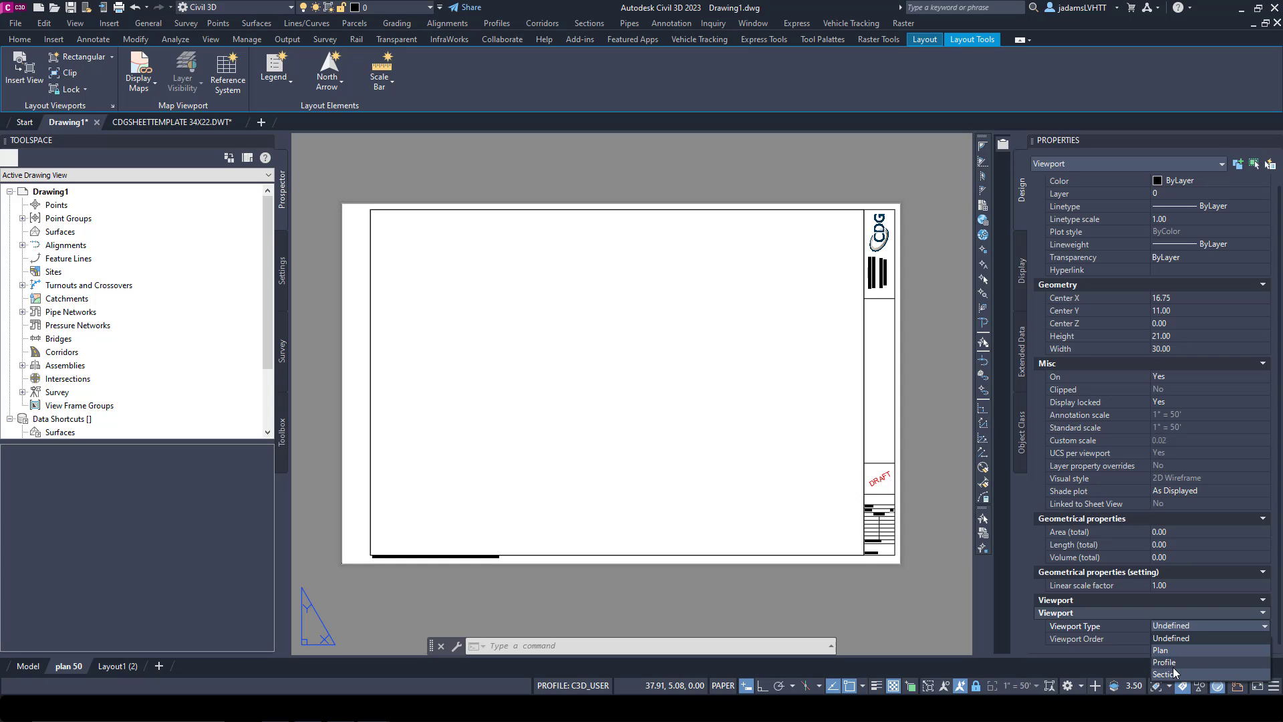
pyautogui.click(1163, 650)
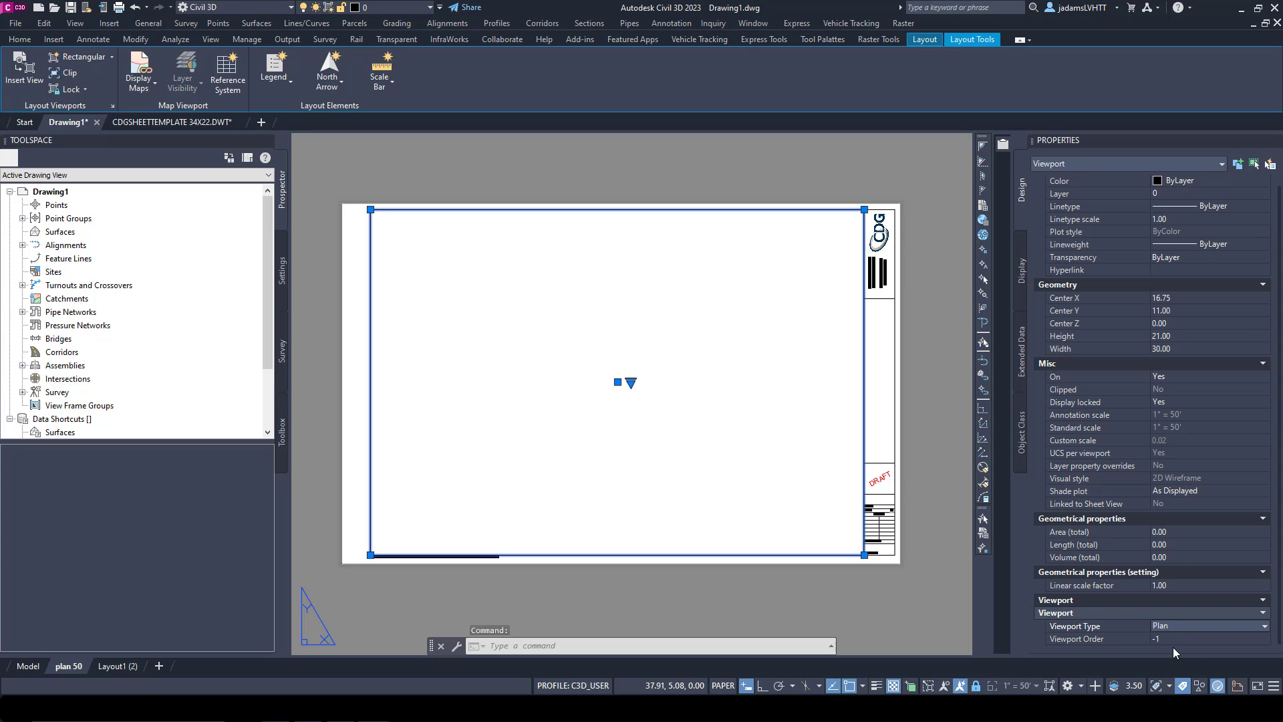
pyautogui.click(1169, 639)
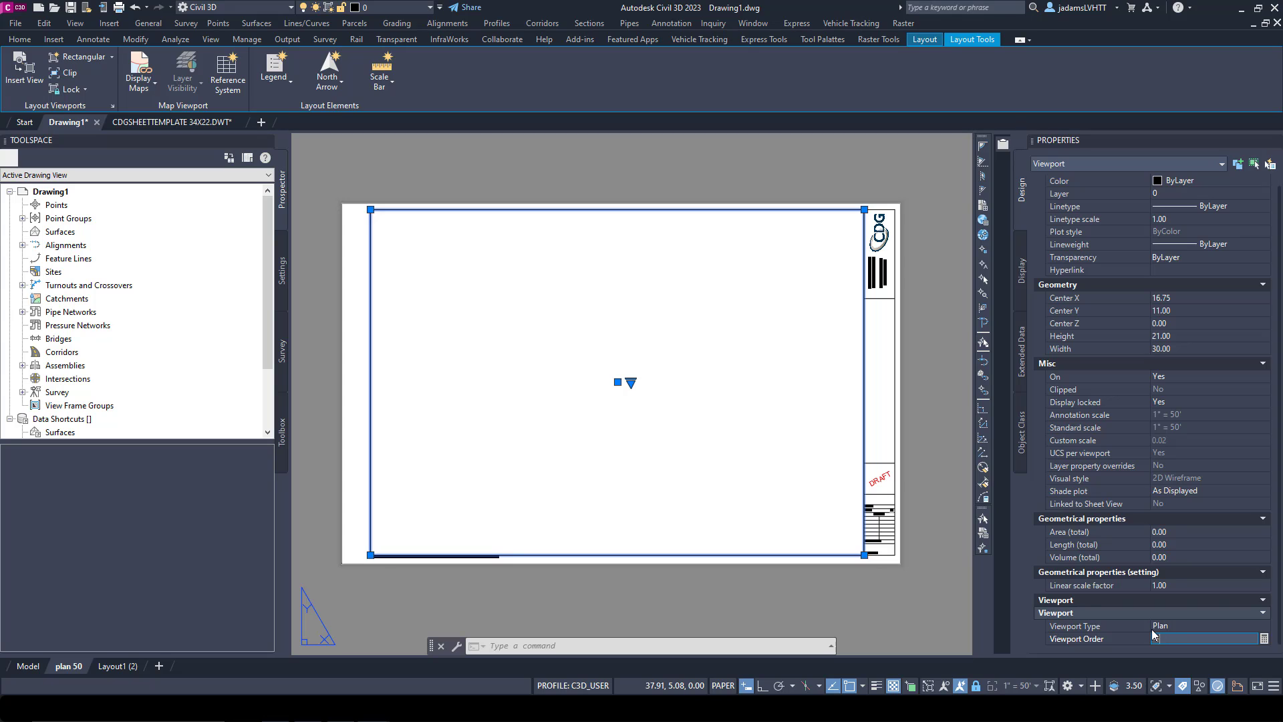
pyautogui.click(869, 601)
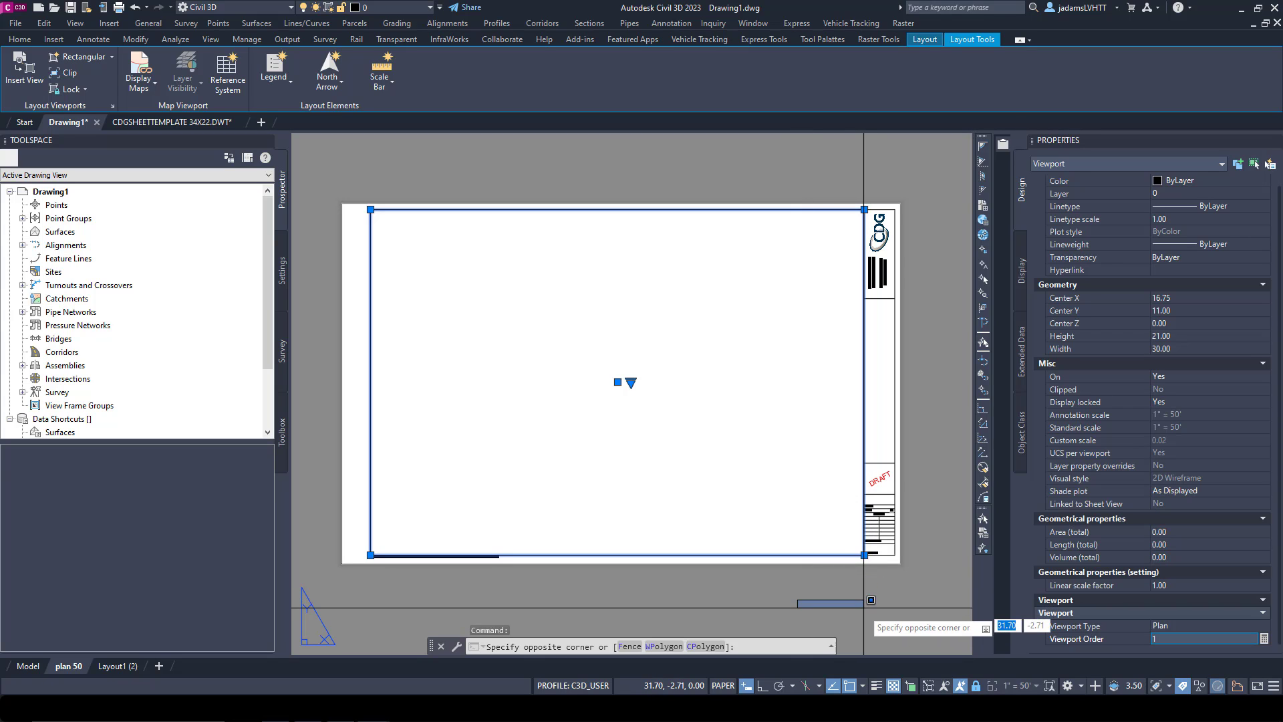
# Deselect the viewport, save the drawing, and dismiss the Save Drawing As dialog.
pyautogui.press('Escape')
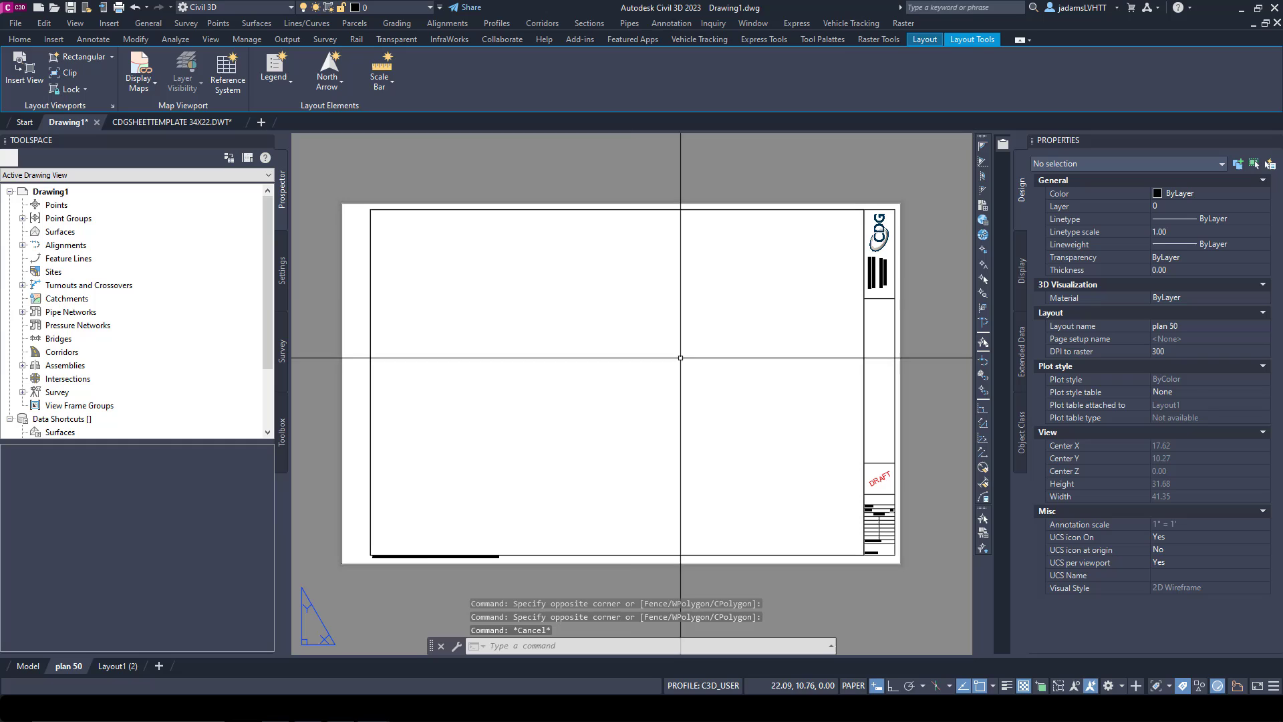
pyautogui.click(71, 8)
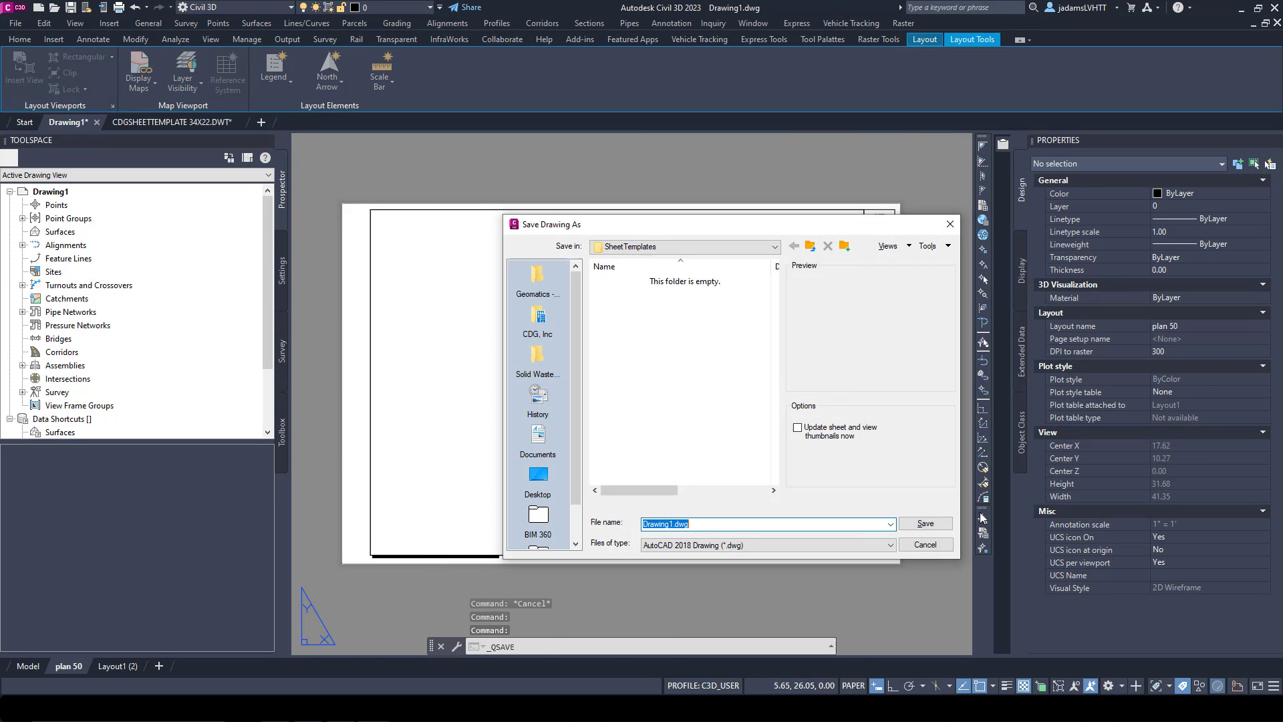
pyautogui.click(926, 545)
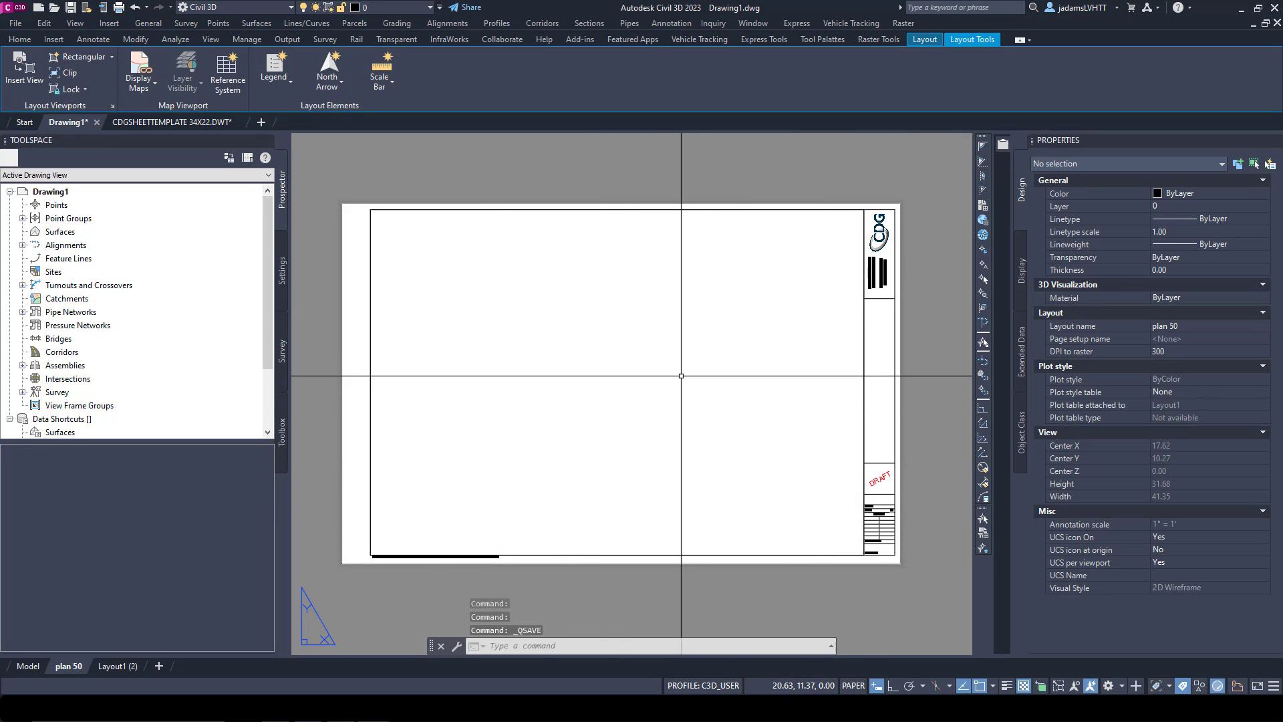
# On Layout1 (2), draw a horizontal polyline dividing the sheet across the border.
pyautogui.click(119, 667)
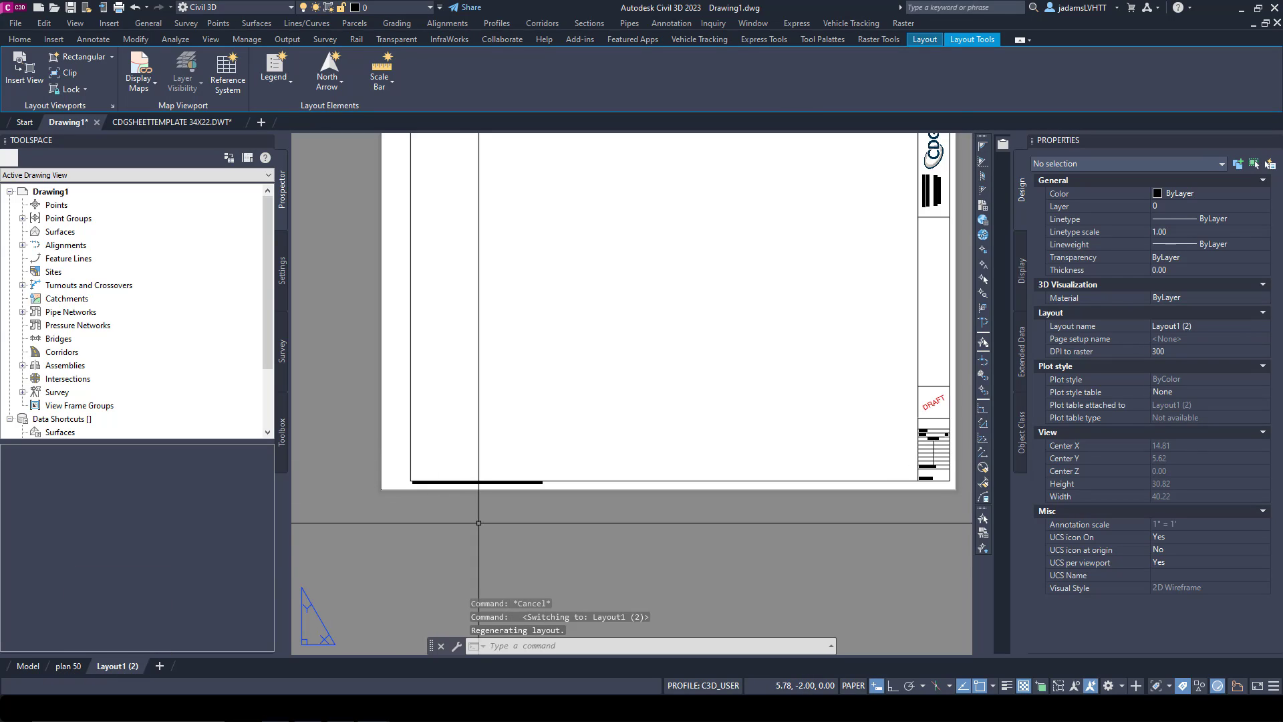
pyautogui.write('pl')
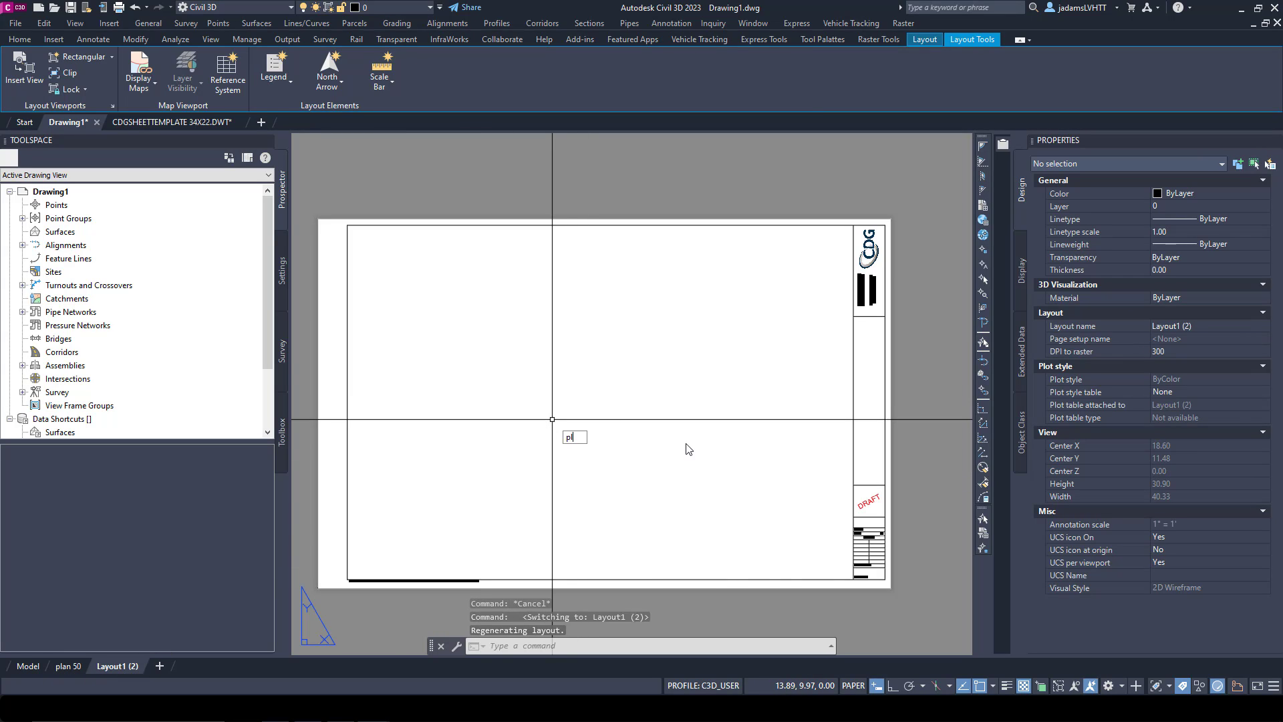
pyautogui.press('Return')
pyautogui.click(853, 402)
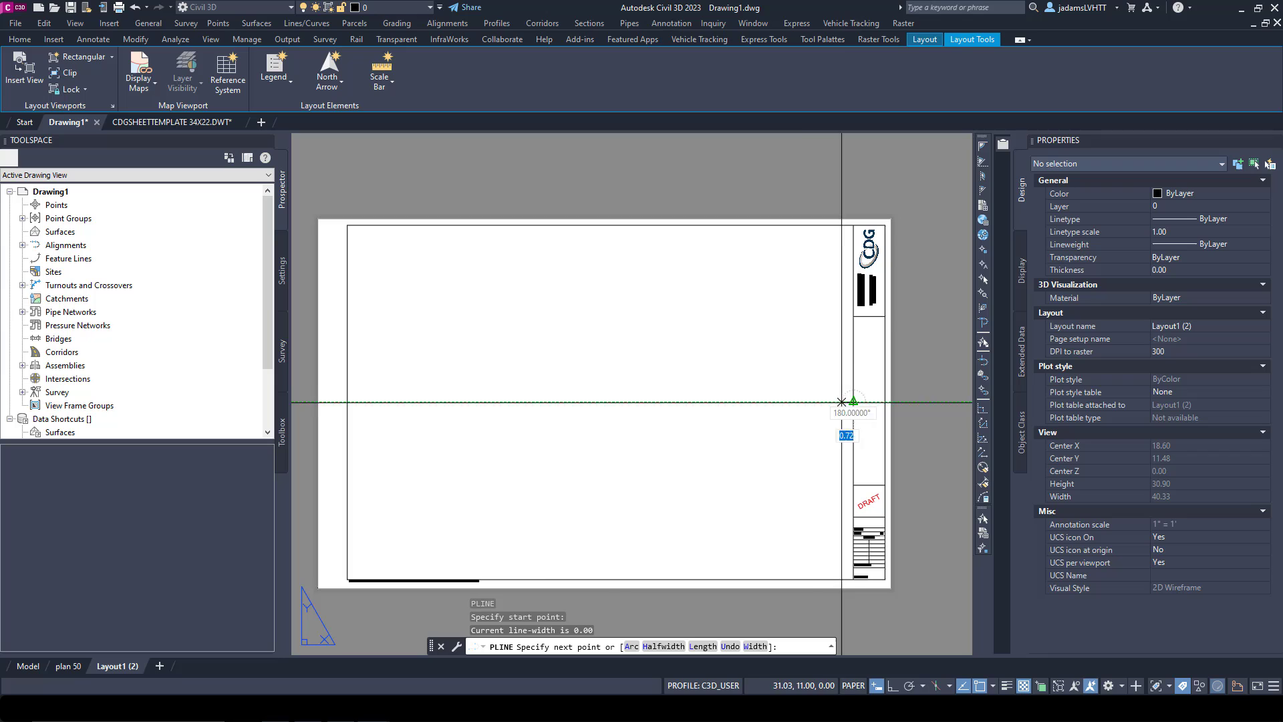
pyautogui.click(347, 402)
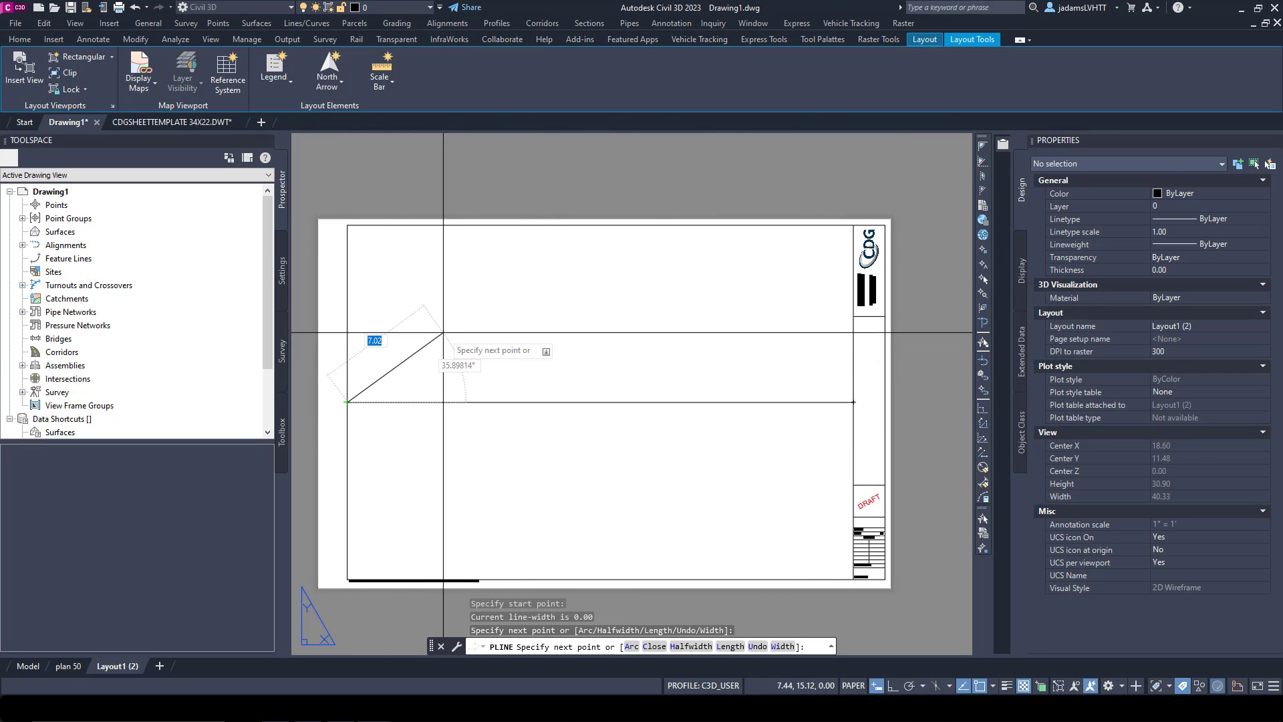
pyautogui.press('Return')
# Create upper and lower rectangular viewports above and below the dividing line.
pyautogui.click(91, 55)
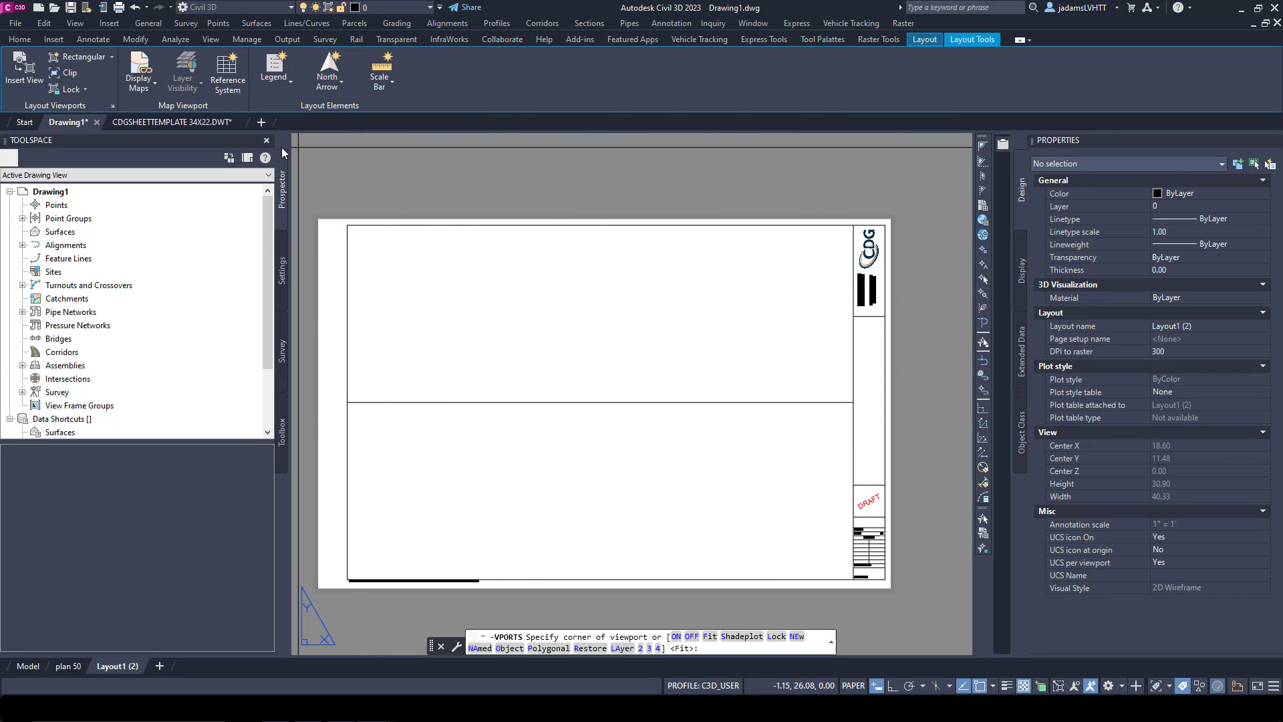
pyautogui.click(347, 225)
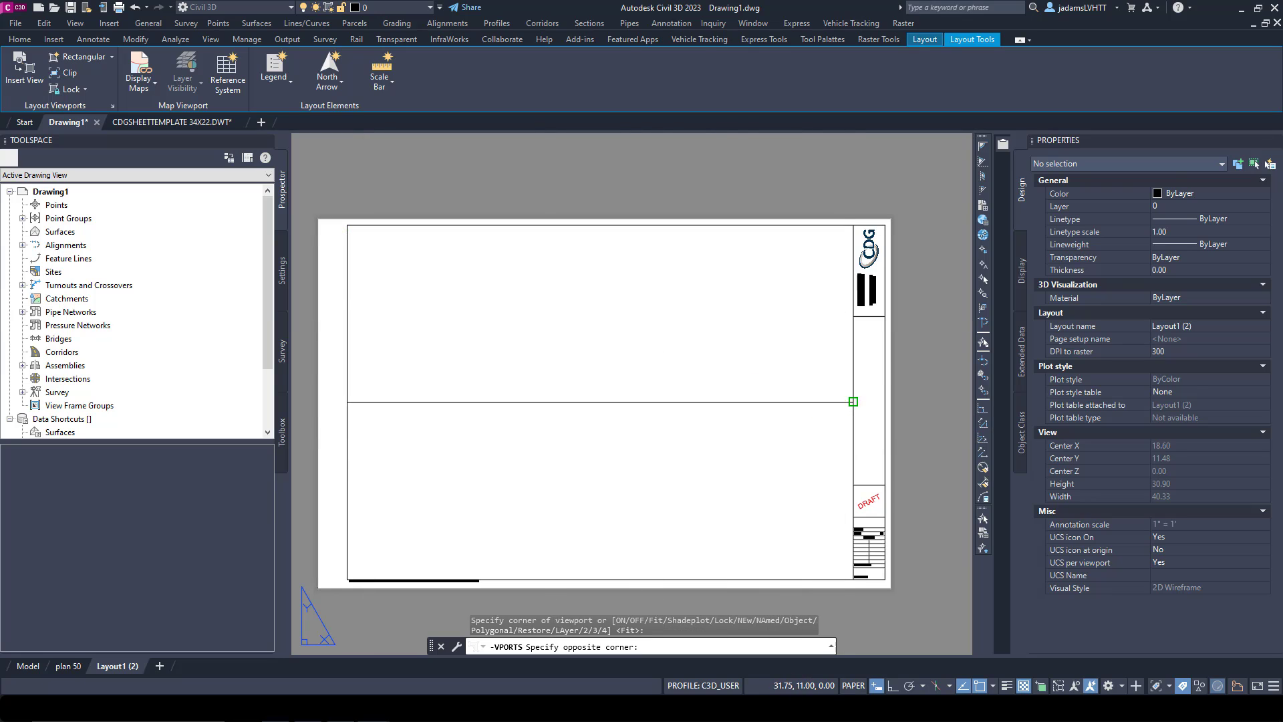
pyautogui.click(853, 401)
pyautogui.click(70, 54)
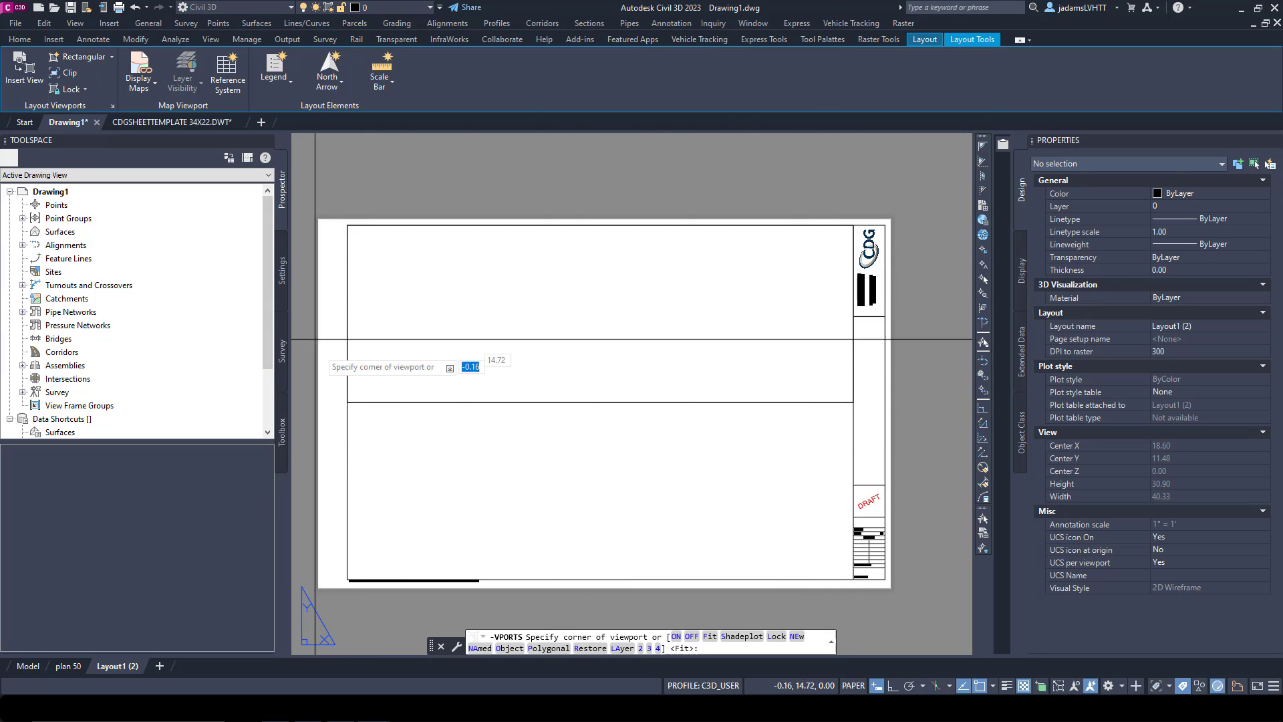
pyautogui.click(347, 401)
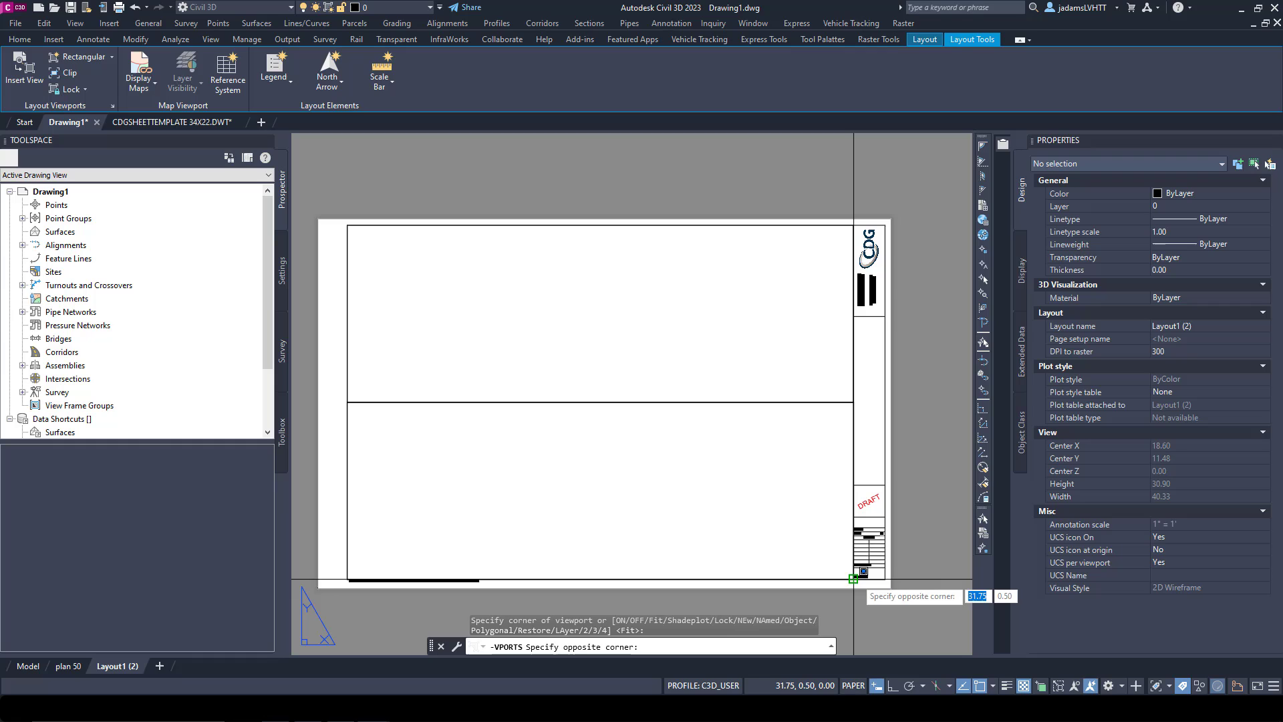
pyautogui.click(854, 579)
pyautogui.press('Escape')
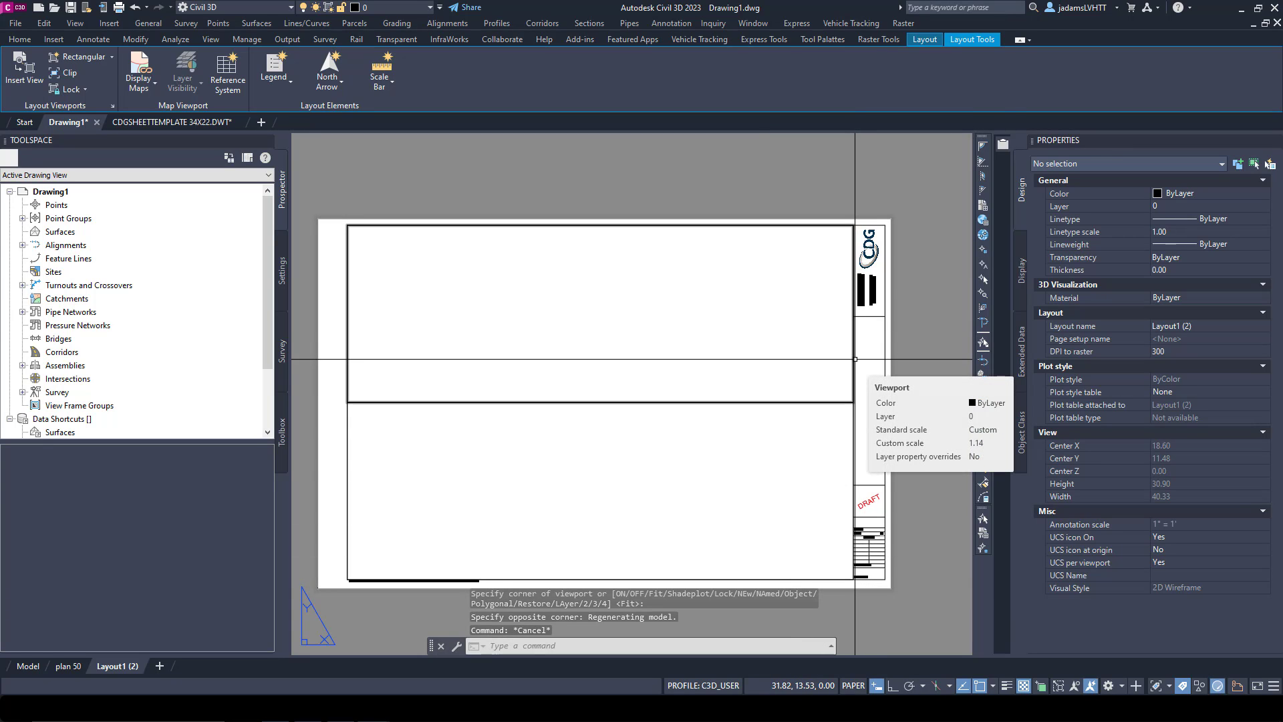
pyautogui.click(855, 359)
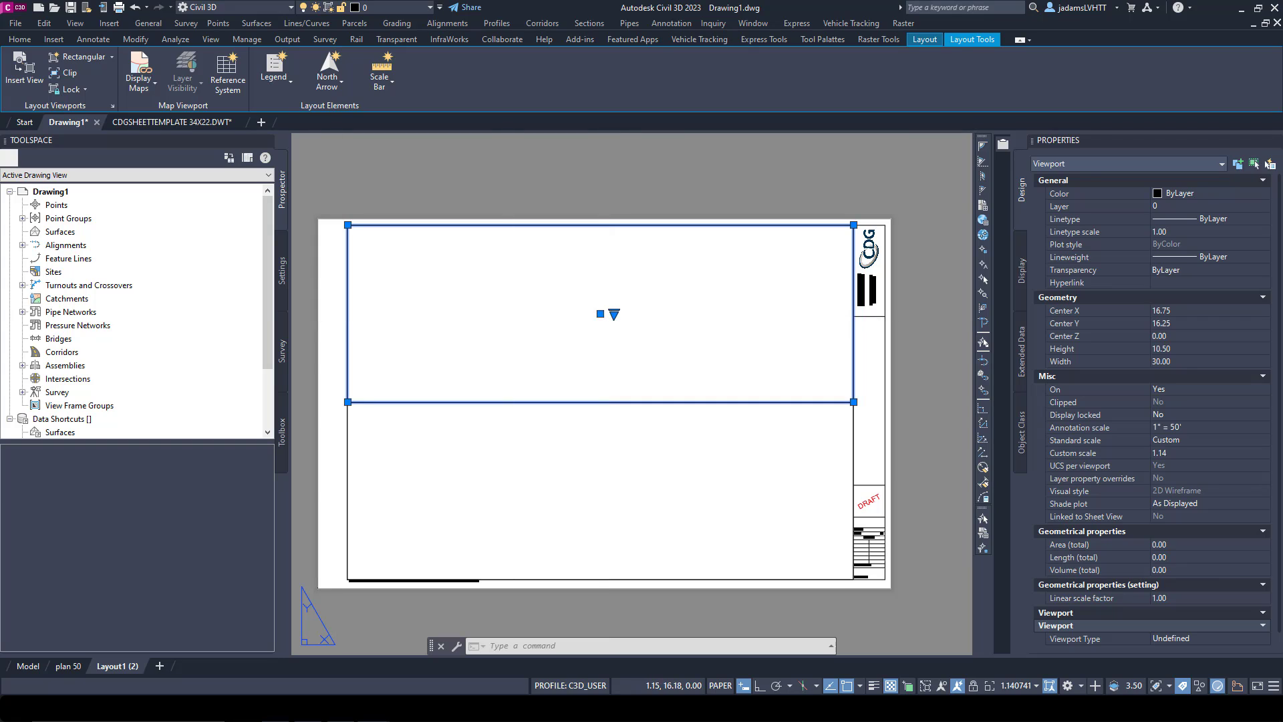
pyautogui.scroll(6, 345, 226)
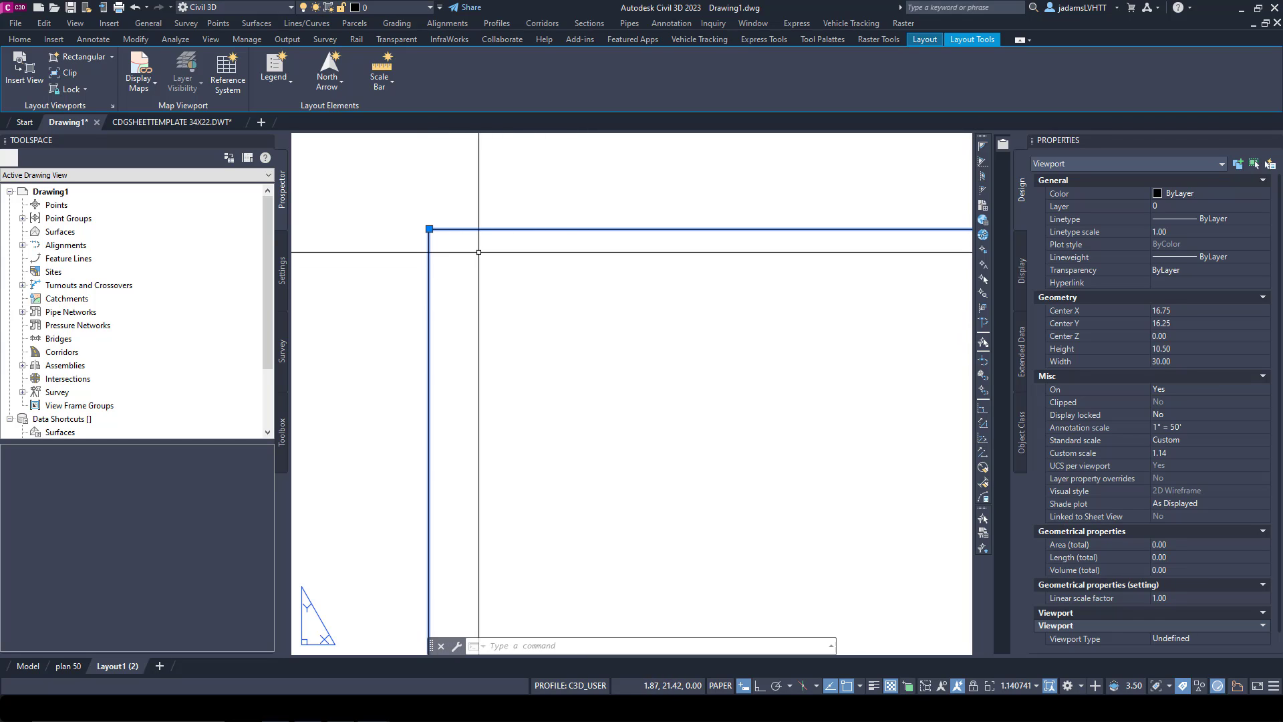
pyautogui.scroll(-5, 478, 252)
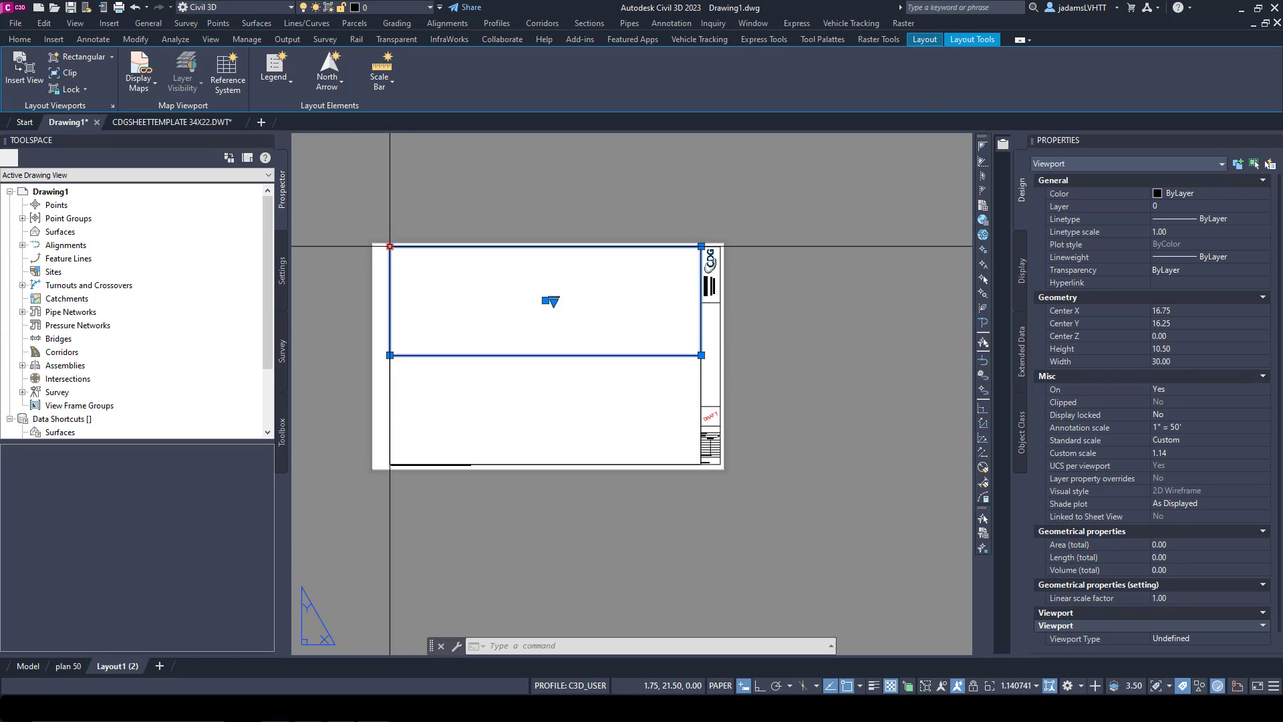
pyautogui.scroll(2, 390, 246)
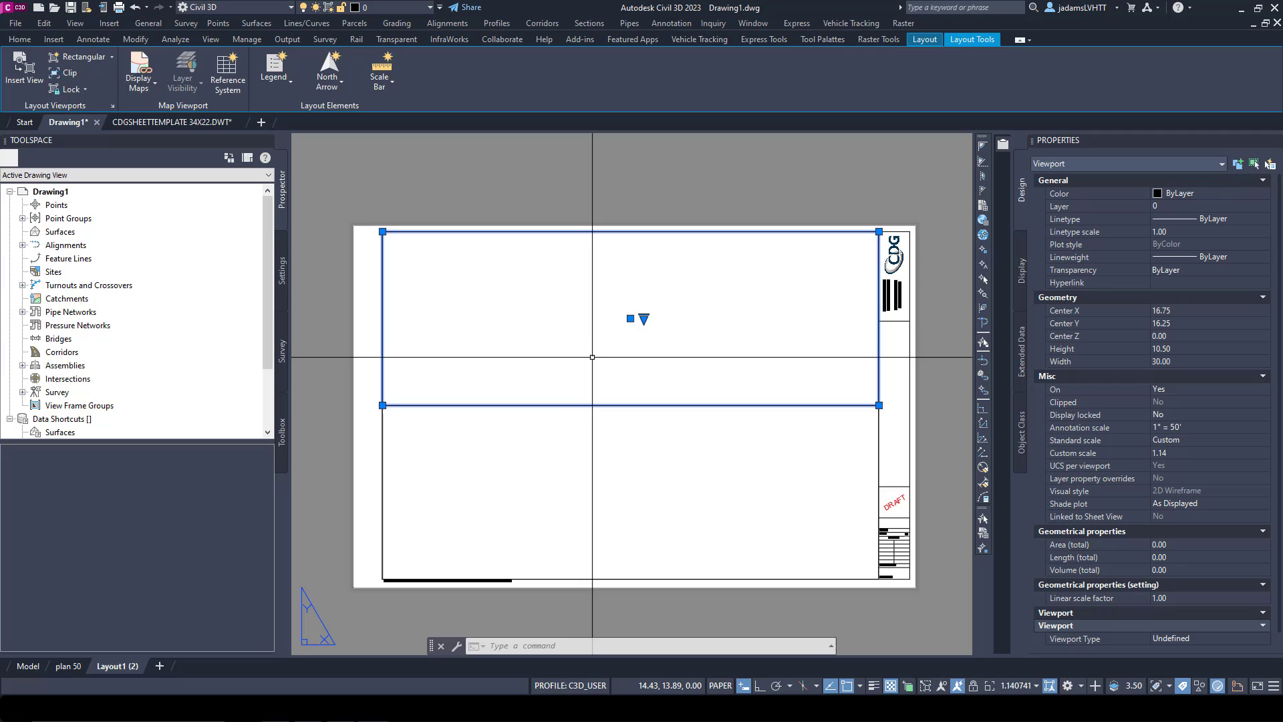
pyautogui.press('Escape')
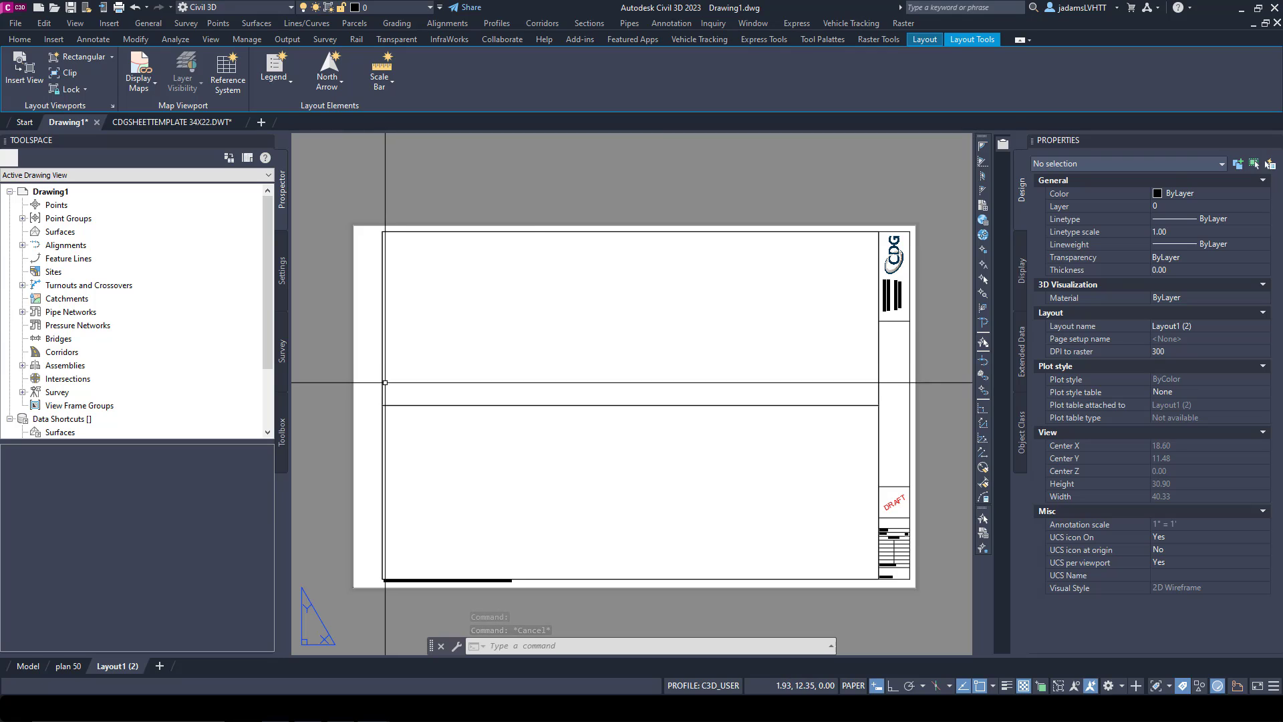
# Activate the upper viewport and choose 1" = 50' from the status-bar scale list.
pyautogui.doubleClick(388, 382)
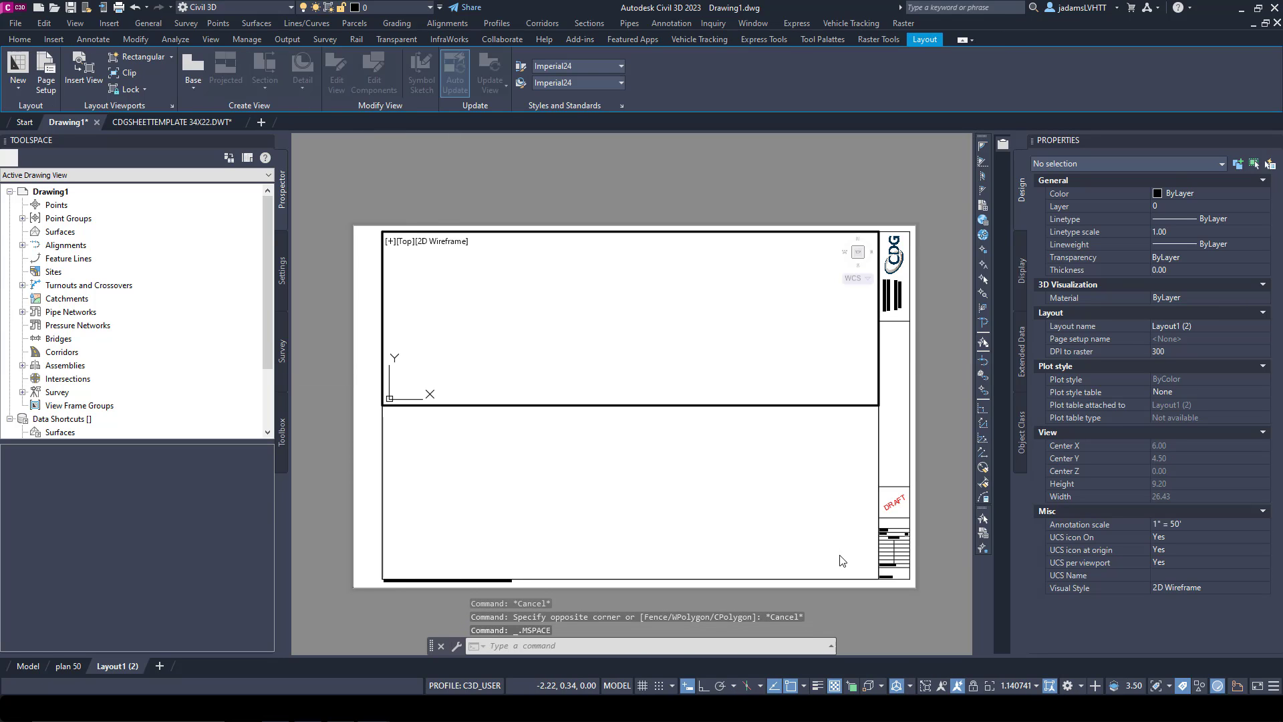
pyautogui.click(1022, 686)
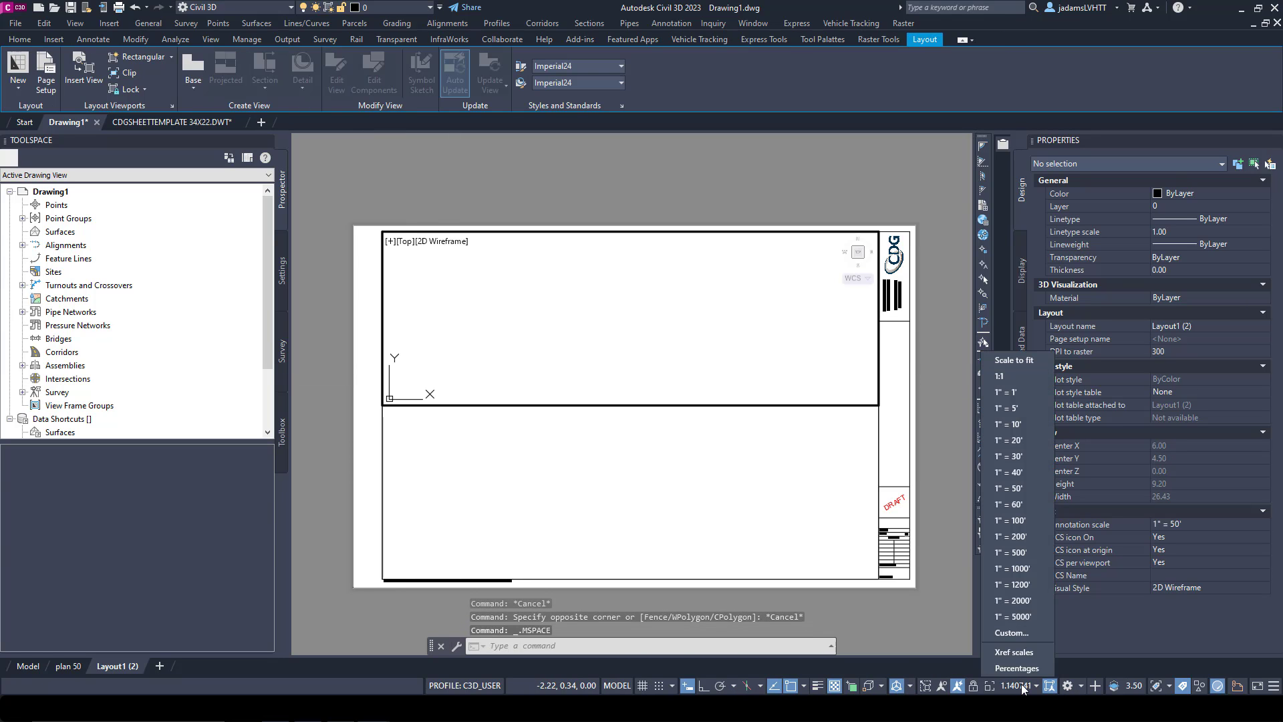
pyautogui.click(1024, 490)
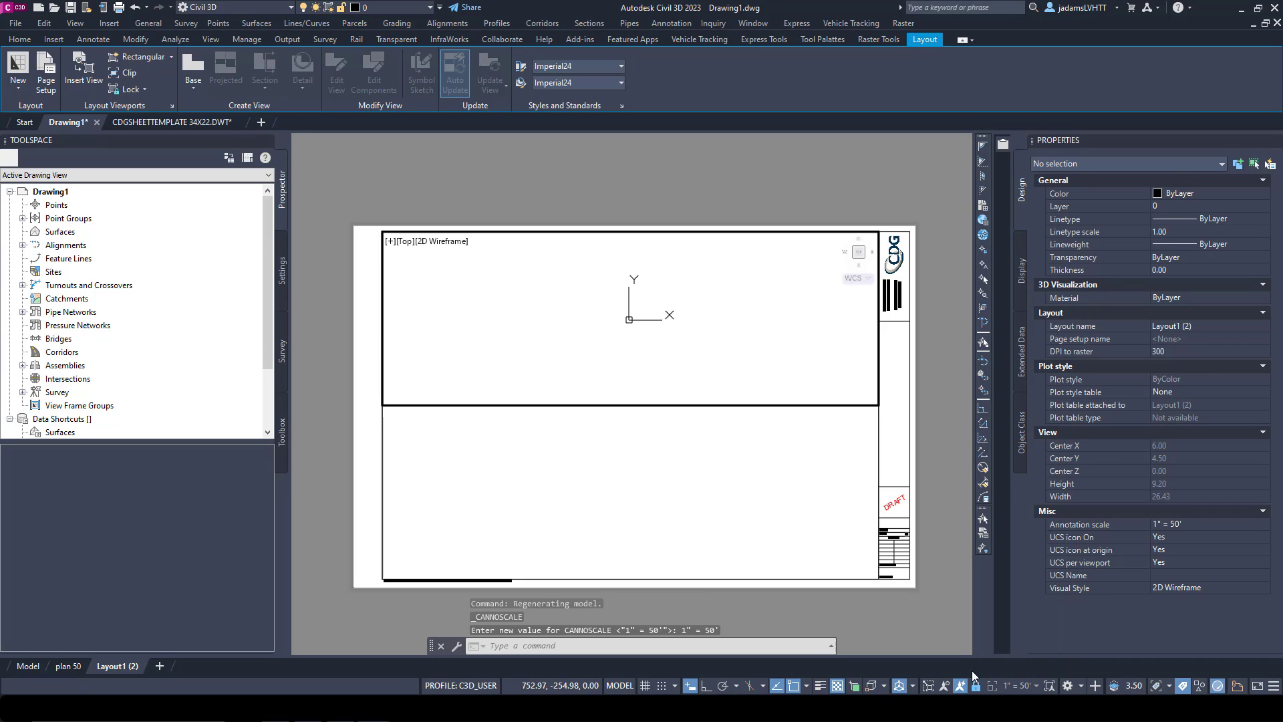
# Activate the lower viewport, leave its scale unchanged, and return to paper space.
pyautogui.doubleClick(942, 530)
pyautogui.doubleClick(719, 472)
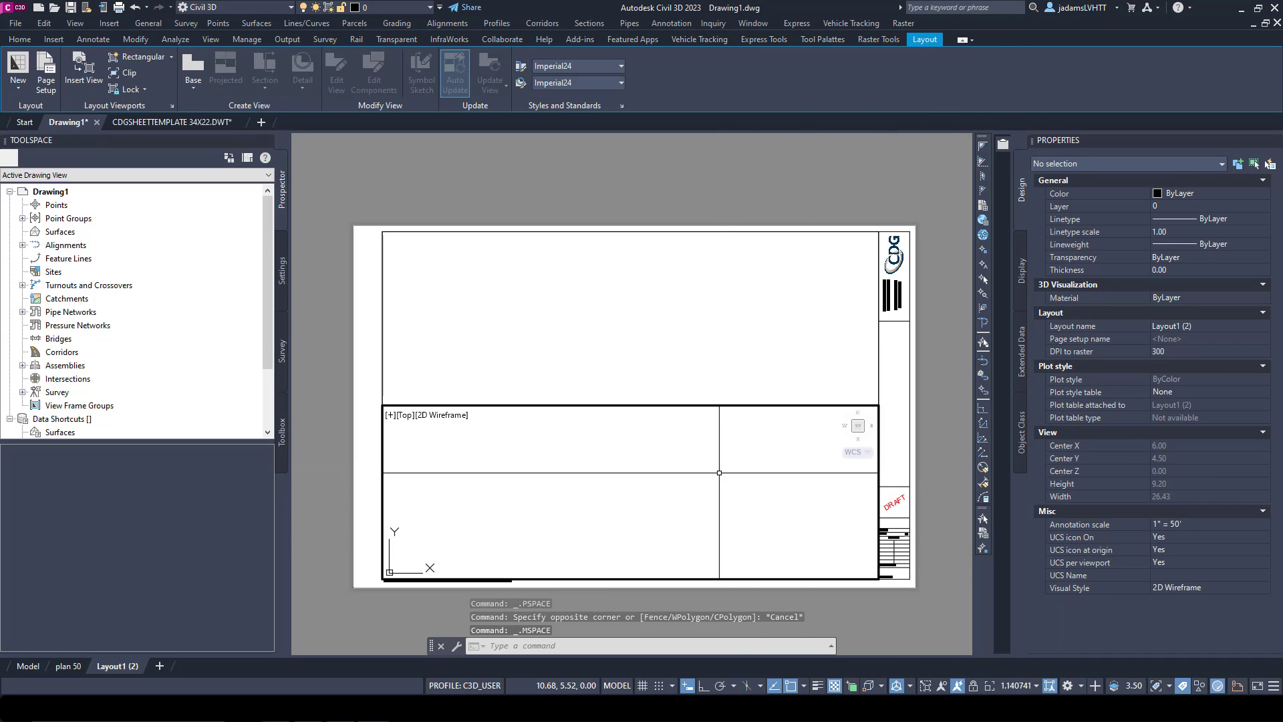
pyautogui.click(1001, 686)
pyautogui.click(1009, 494)
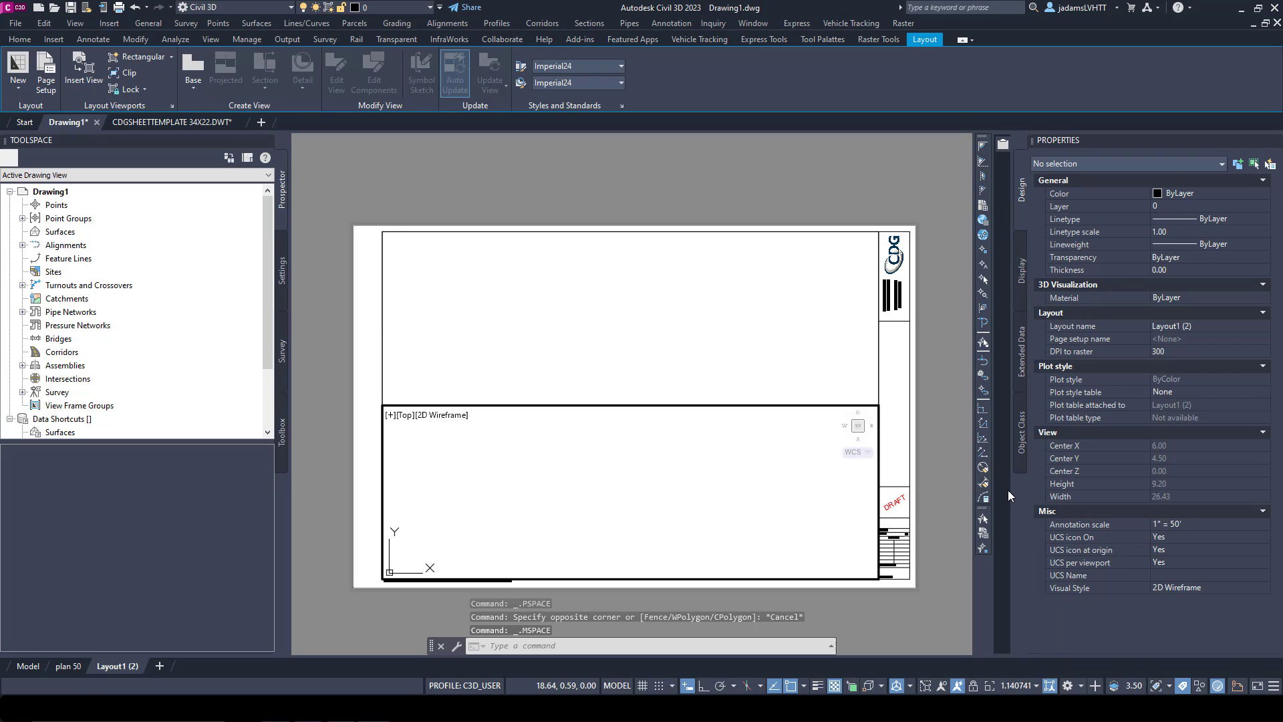
pyautogui.doubleClick(952, 572)
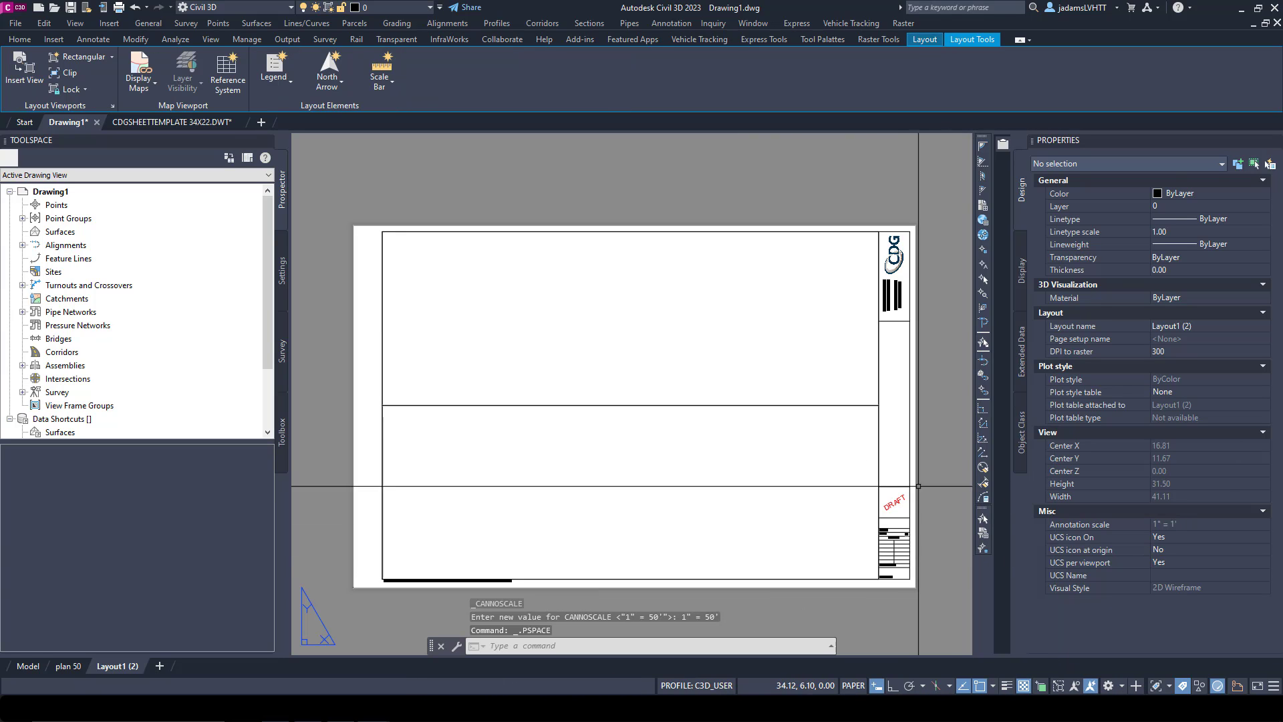
# Make the upper viewport a Plan viewport with viewport order 1.
pyautogui.click(879, 361)
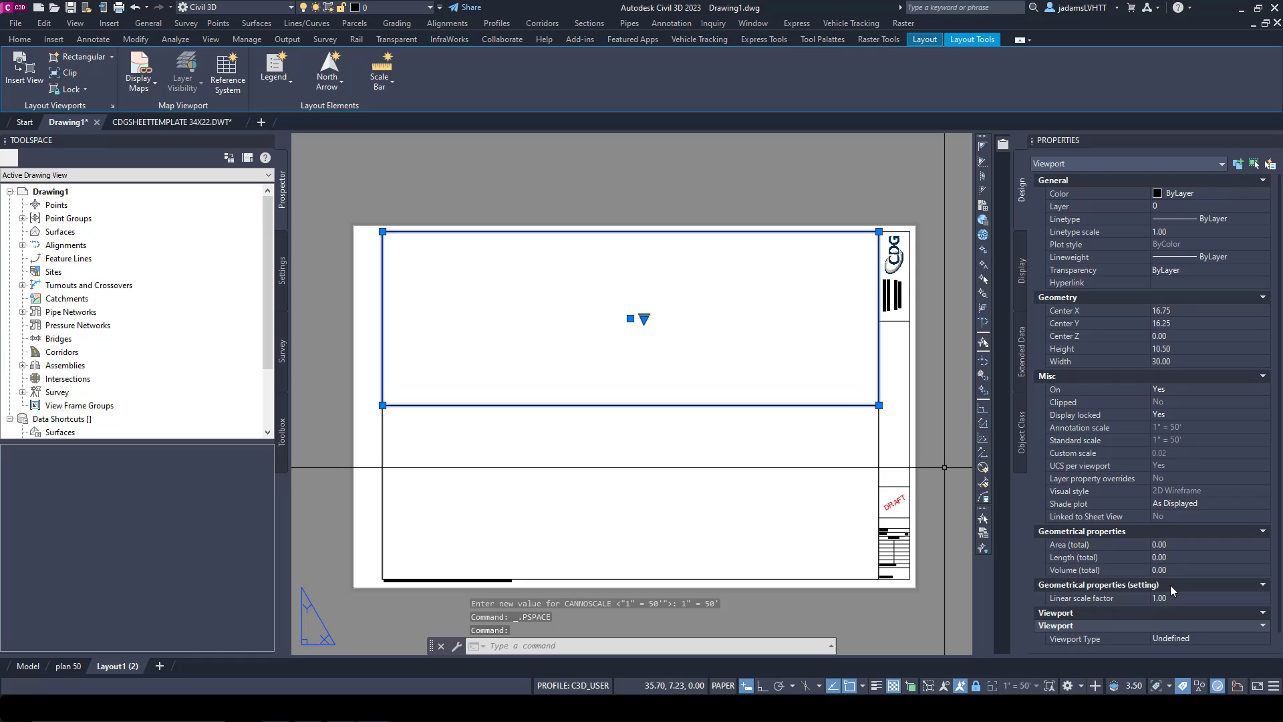
pyautogui.scroll(-1, 1128, 643)
pyautogui.click(1261, 628)
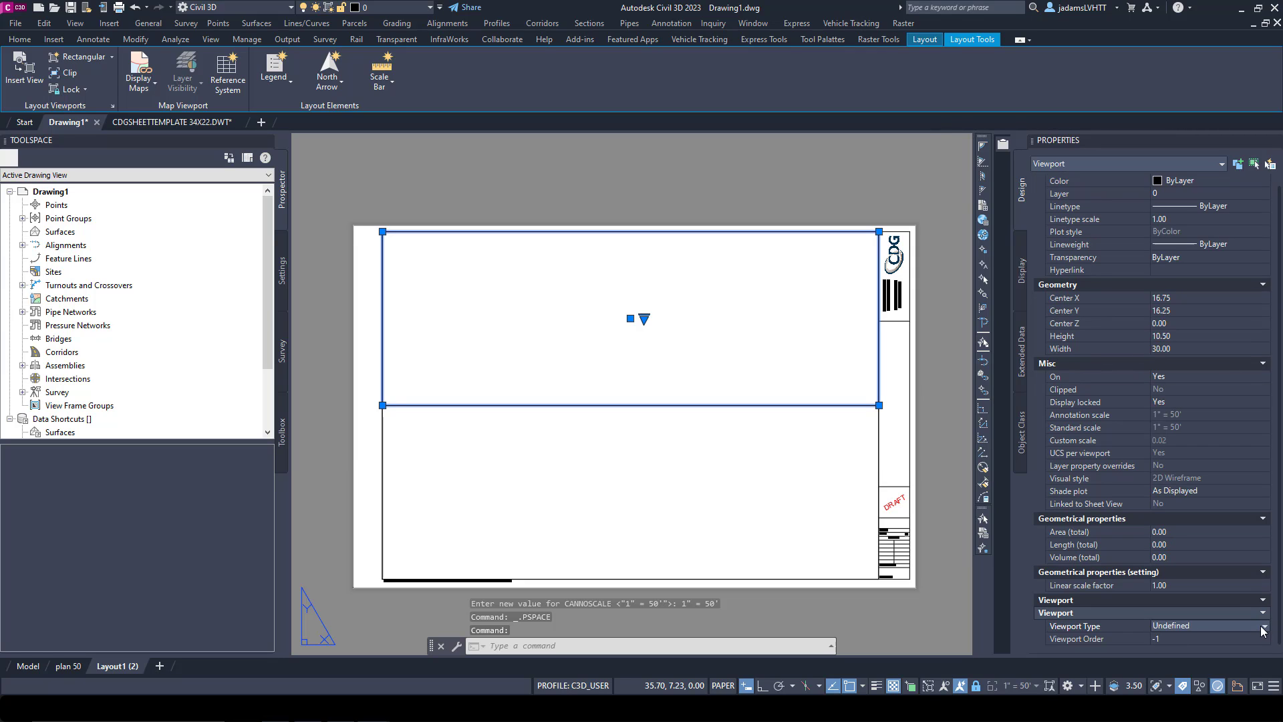
pyautogui.click(1237, 626)
pyautogui.click(1187, 650)
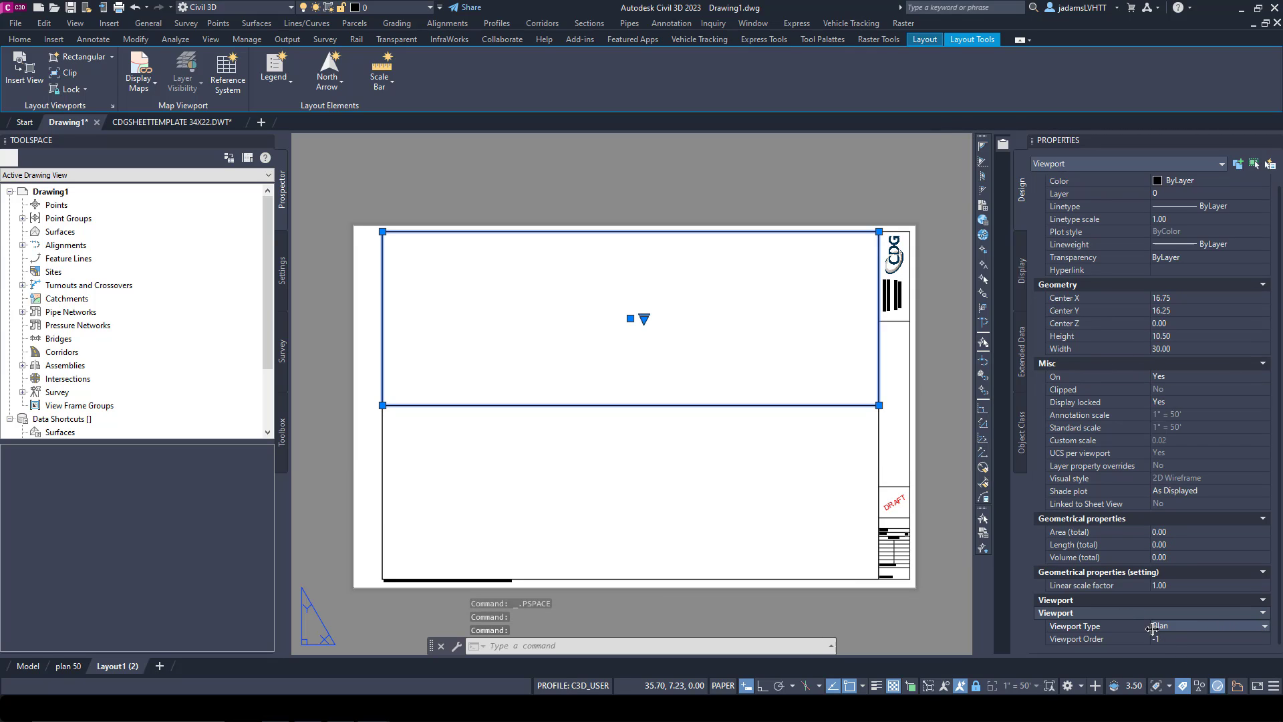
pyautogui.click(1172, 640)
pyautogui.click(1133, 639)
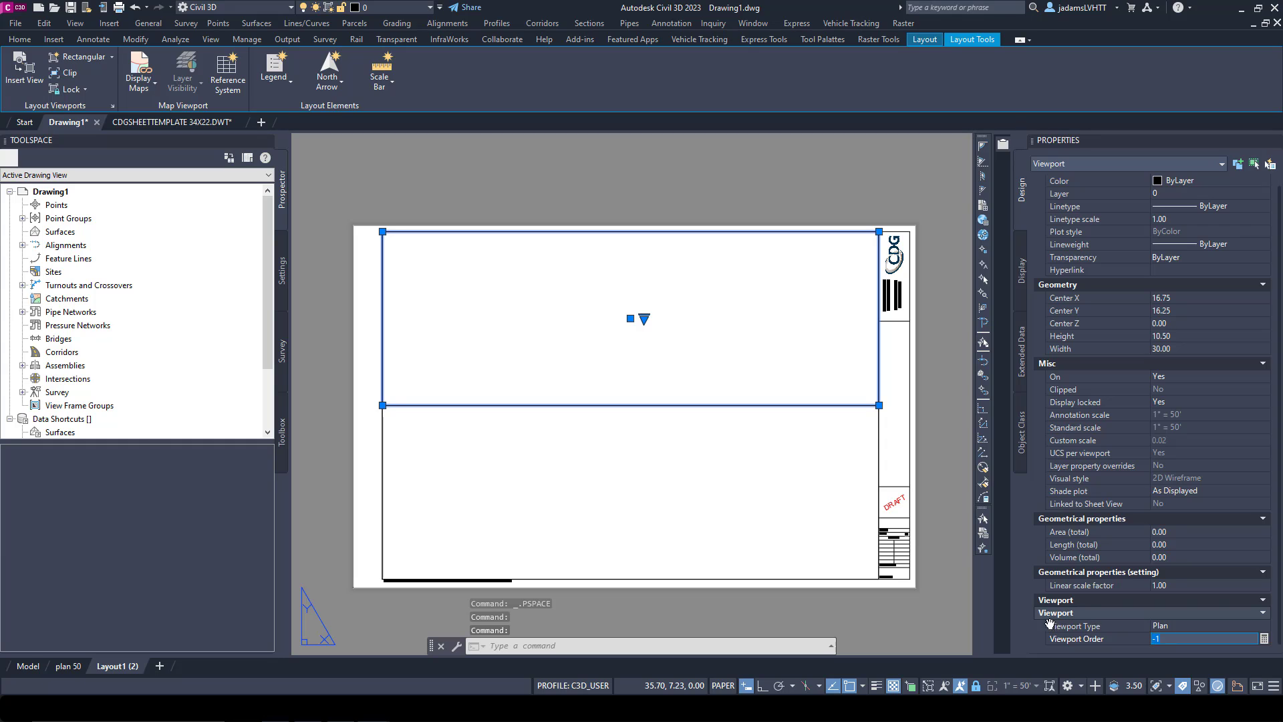
pyautogui.write('1')
pyautogui.press('Return')
pyautogui.click(859, 605)
pyautogui.press('Escape')
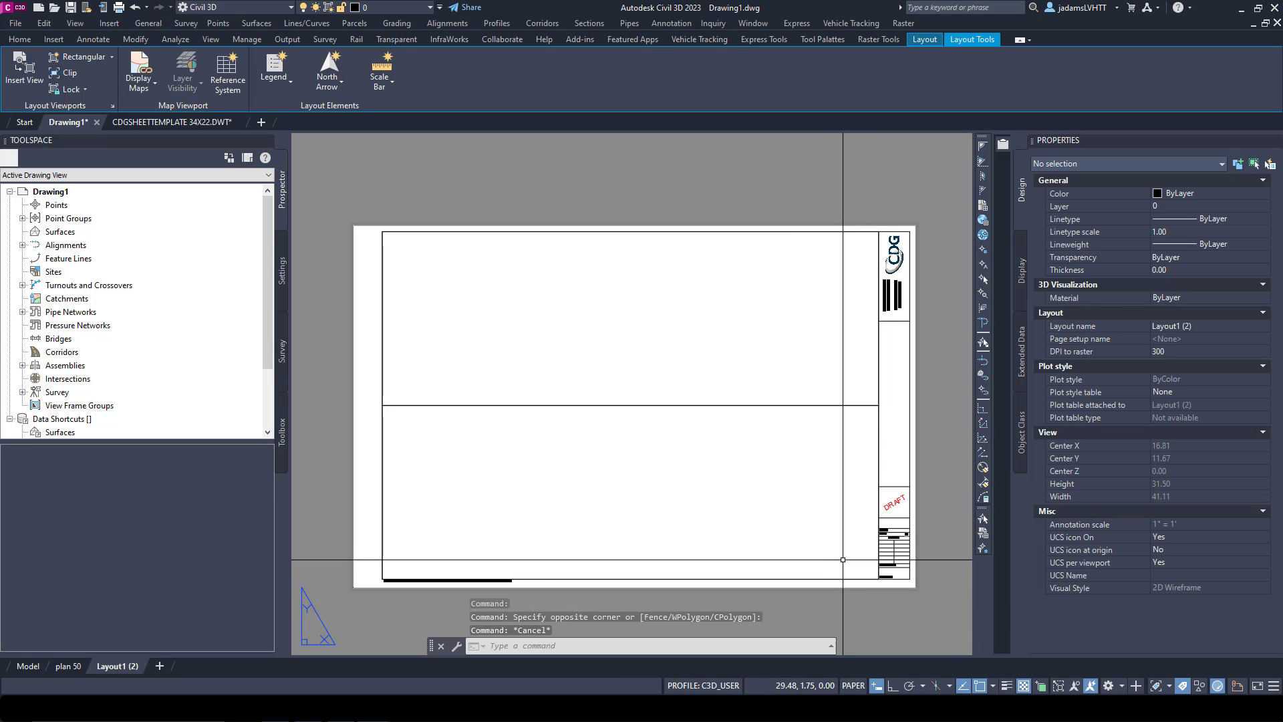
# Select the lower viewport, set its type to Plan and enter -1 as its order.
pyautogui.click(846, 579)
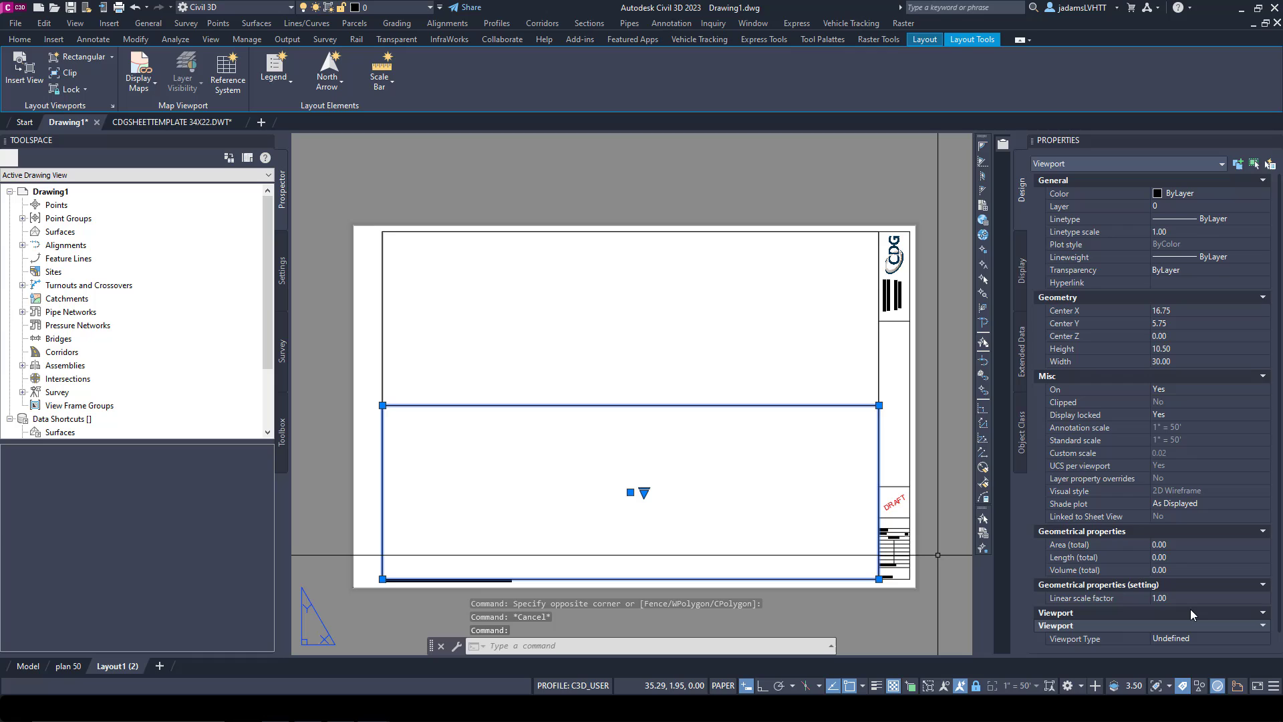
pyautogui.scroll(-1, 1193, 615)
pyautogui.click(1216, 627)
pyautogui.click(1216, 627)
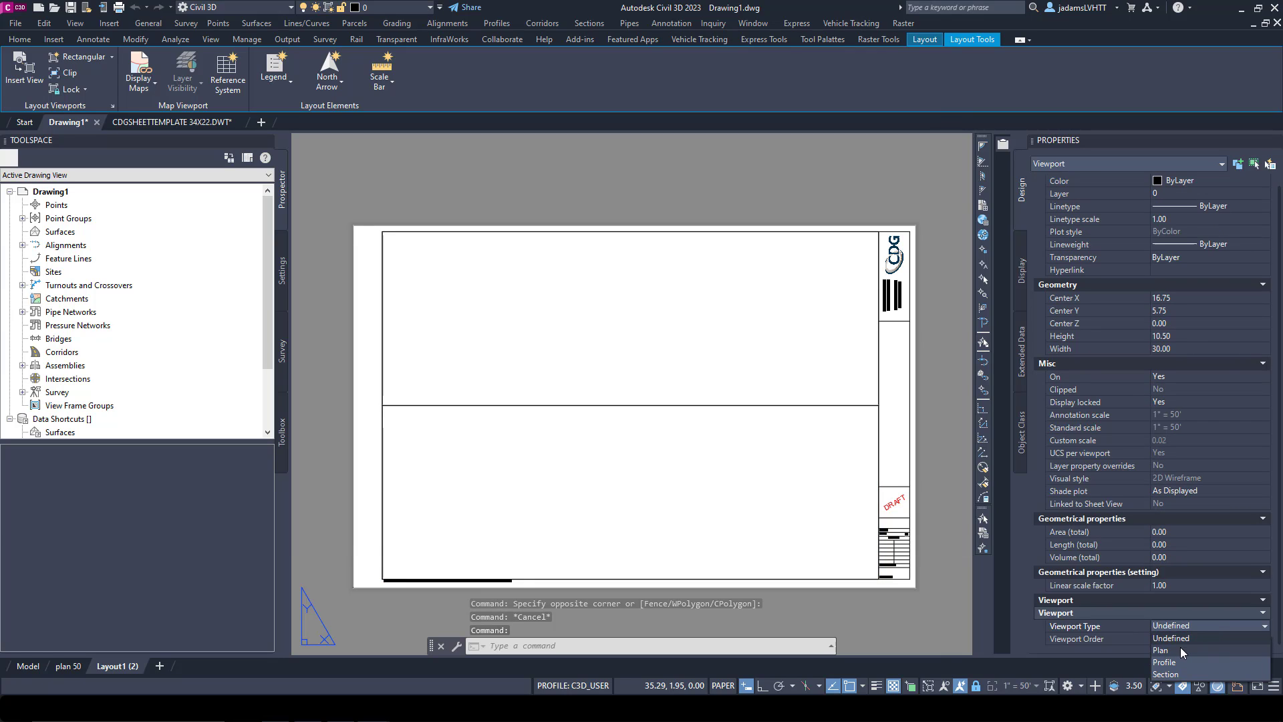
pyautogui.click(1180, 648)
pyautogui.click(1191, 639)
pyautogui.write('-1')
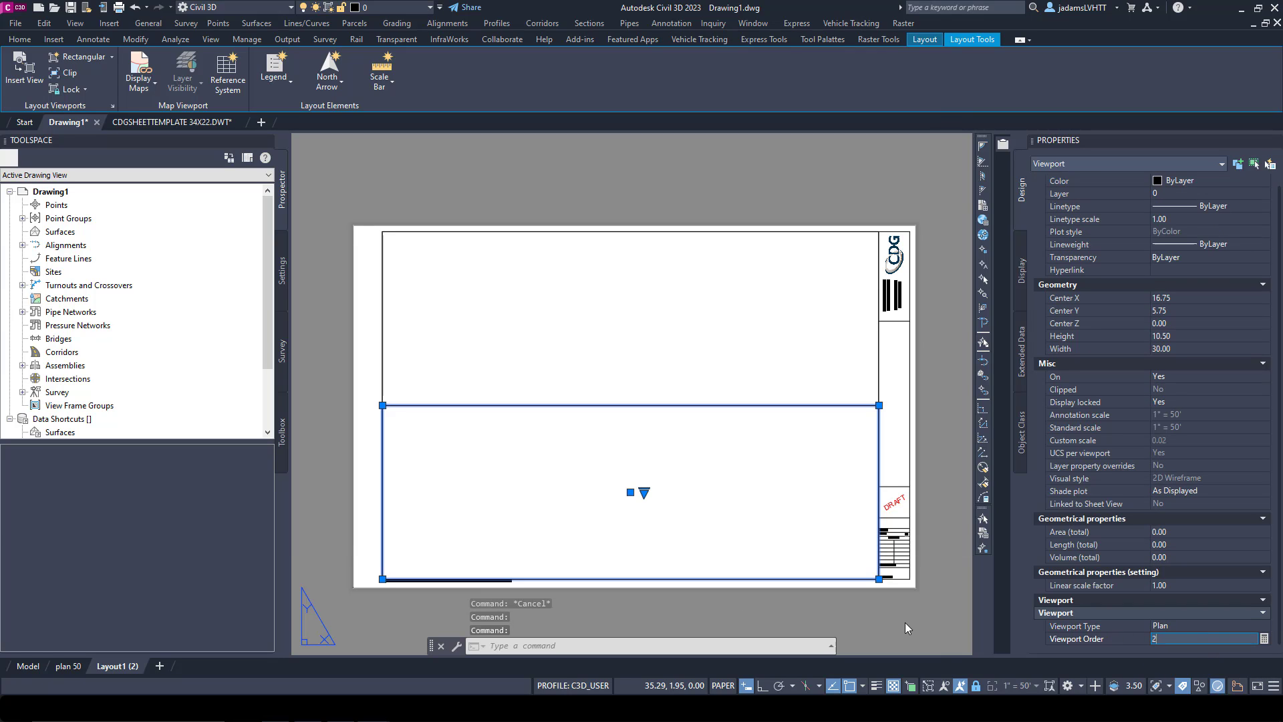
pyautogui.click(904, 622)
pyautogui.press('Escape')
pyautogui.press('Escape')
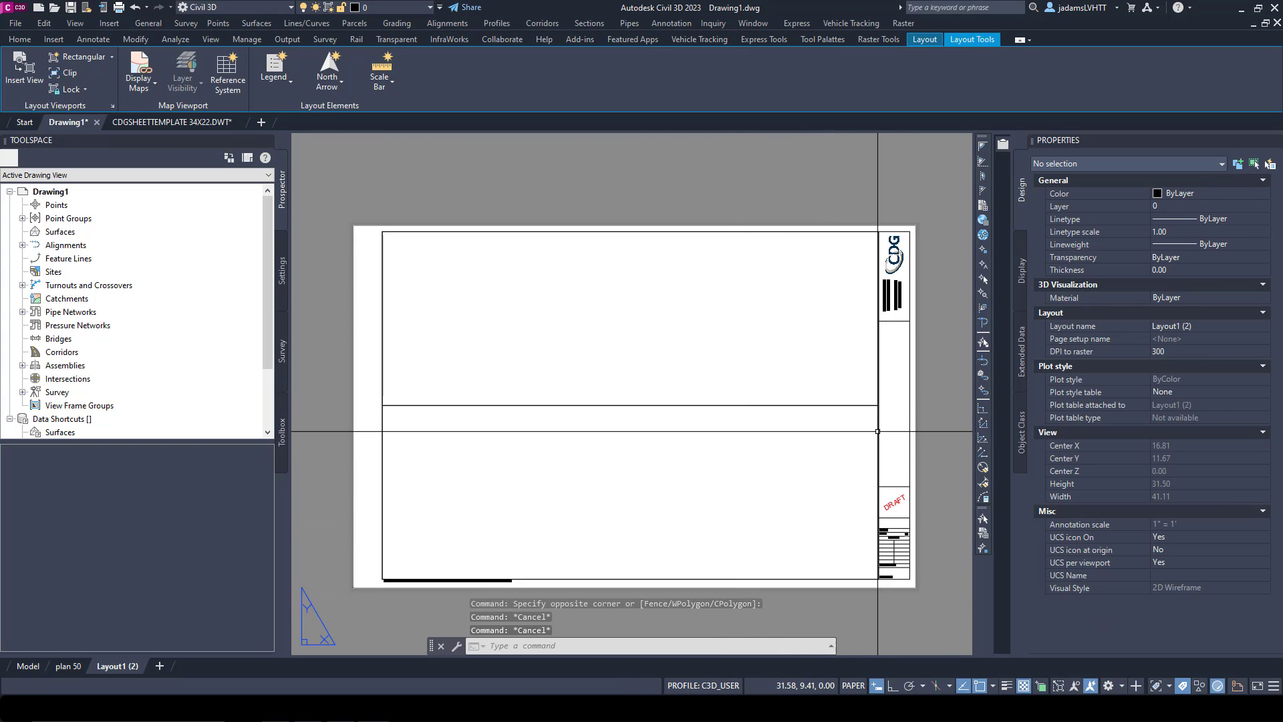
# Change the lower viewport to Profile with order 2, dismissing the duplicate order warning.
pyautogui.click(877, 431)
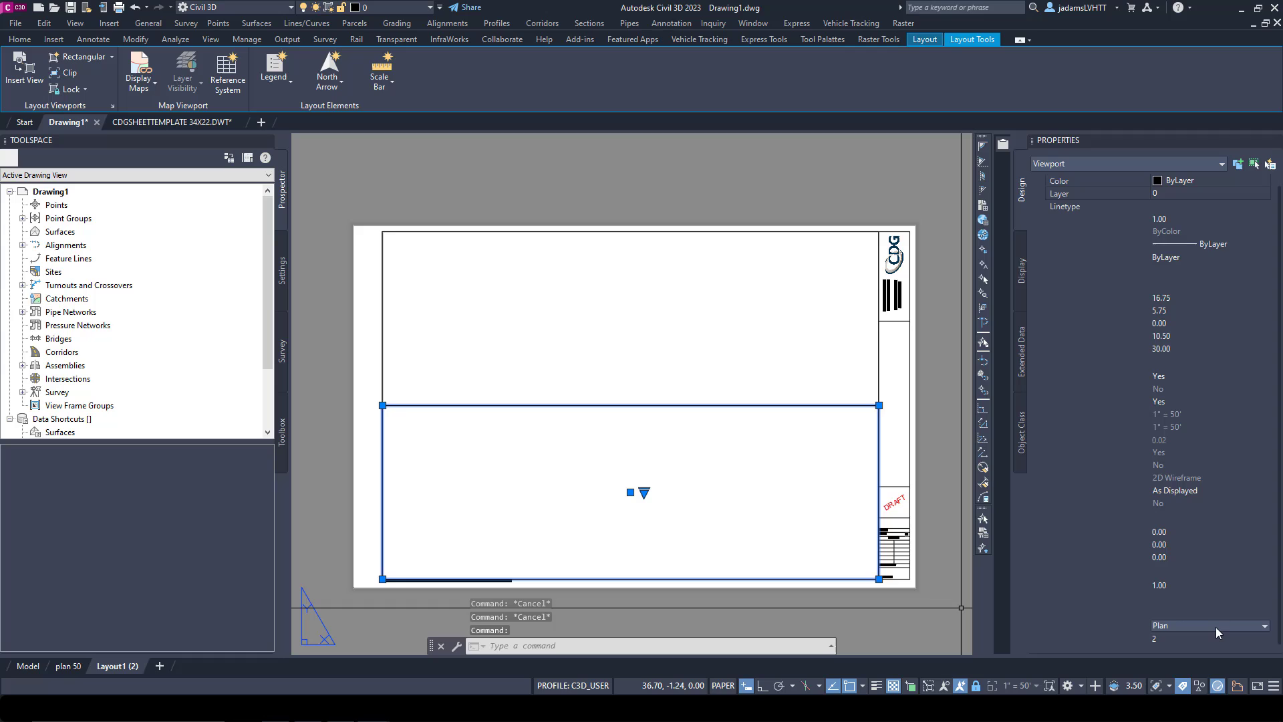
pyautogui.click(1215, 628)
pyautogui.click(1172, 659)
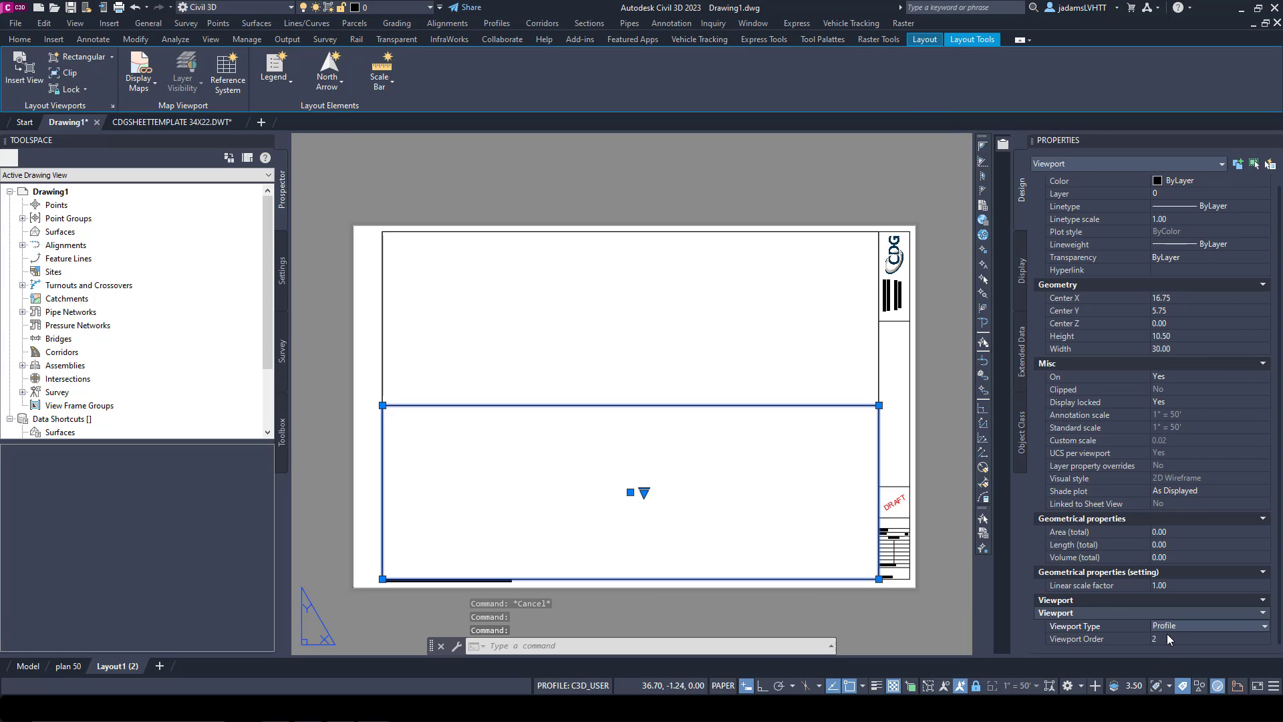
pyautogui.click(1166, 639)
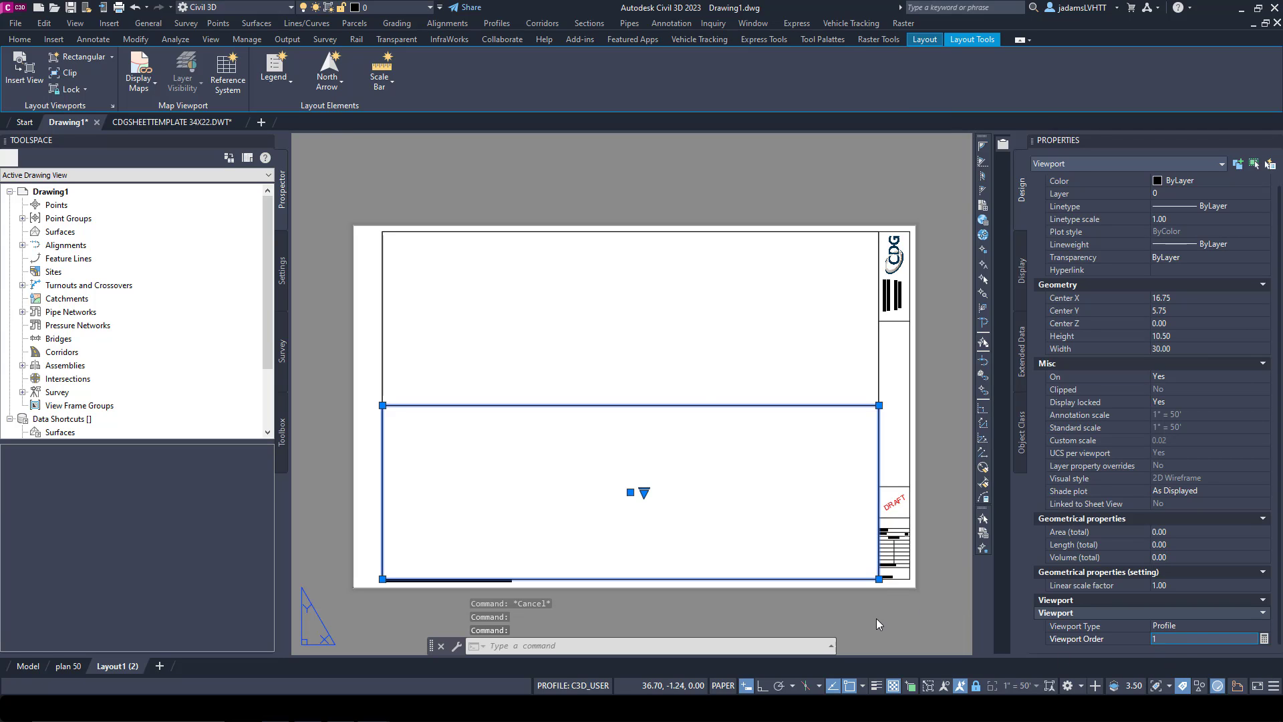
pyautogui.press('Return')
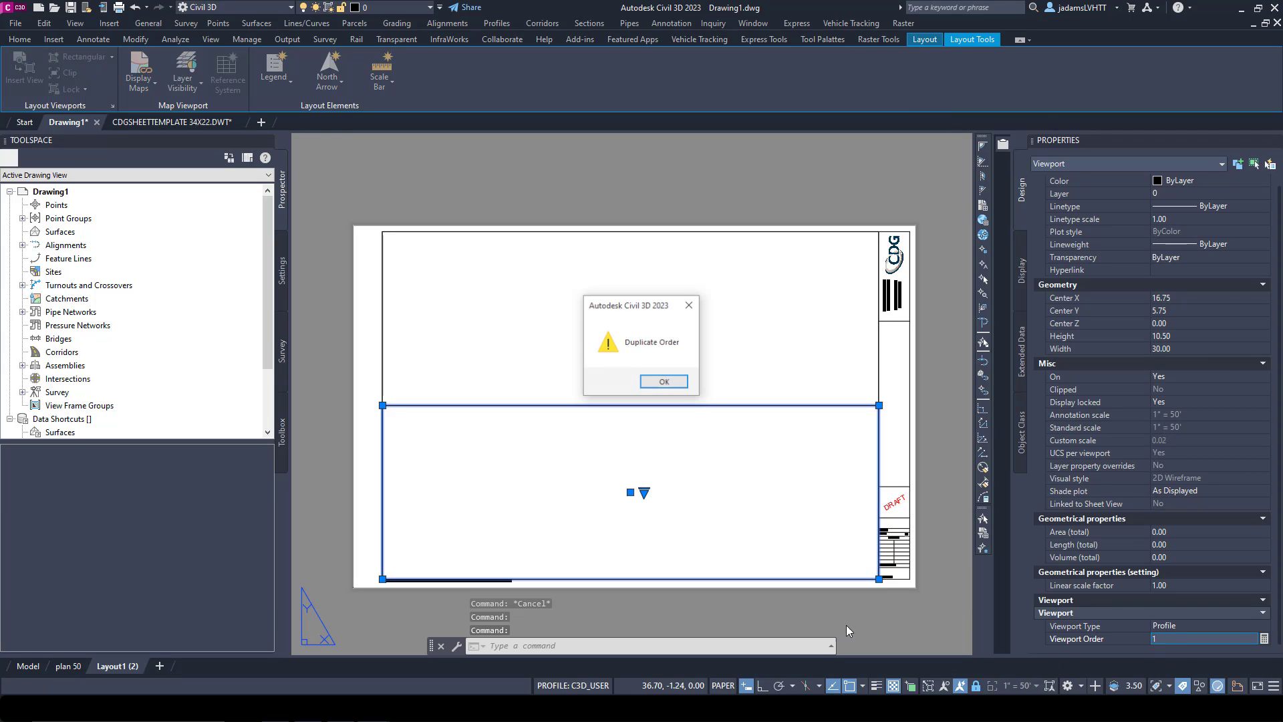
pyautogui.click(665, 383)
pyautogui.click(913, 599)
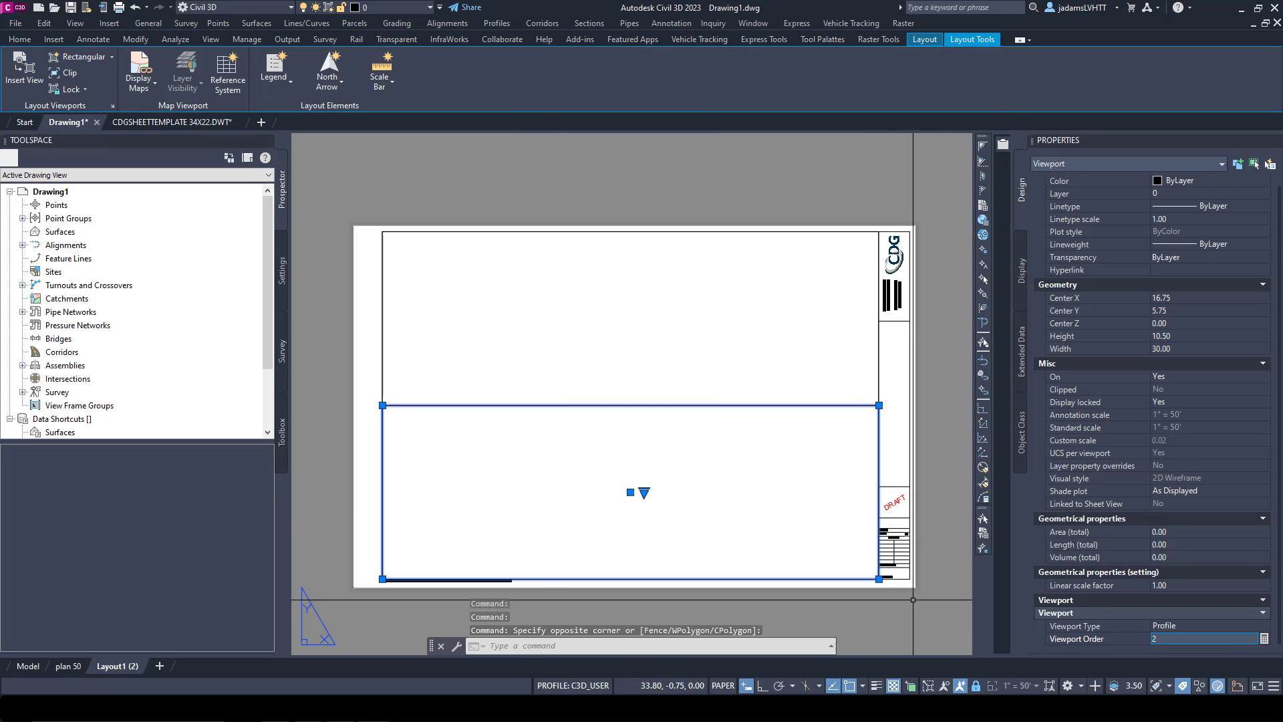
pyautogui.press('Escape')
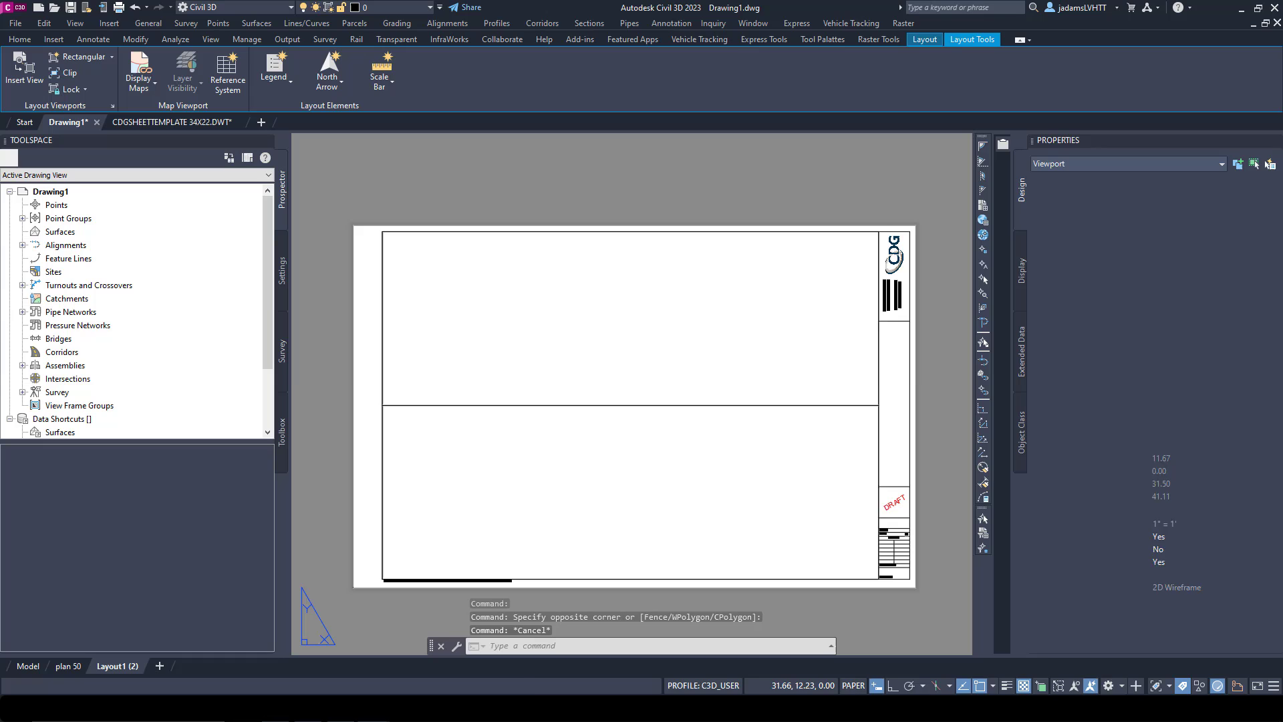
# Select both viewports to check their order, then review the lower viewport's properties.
pyautogui.click(879, 321)
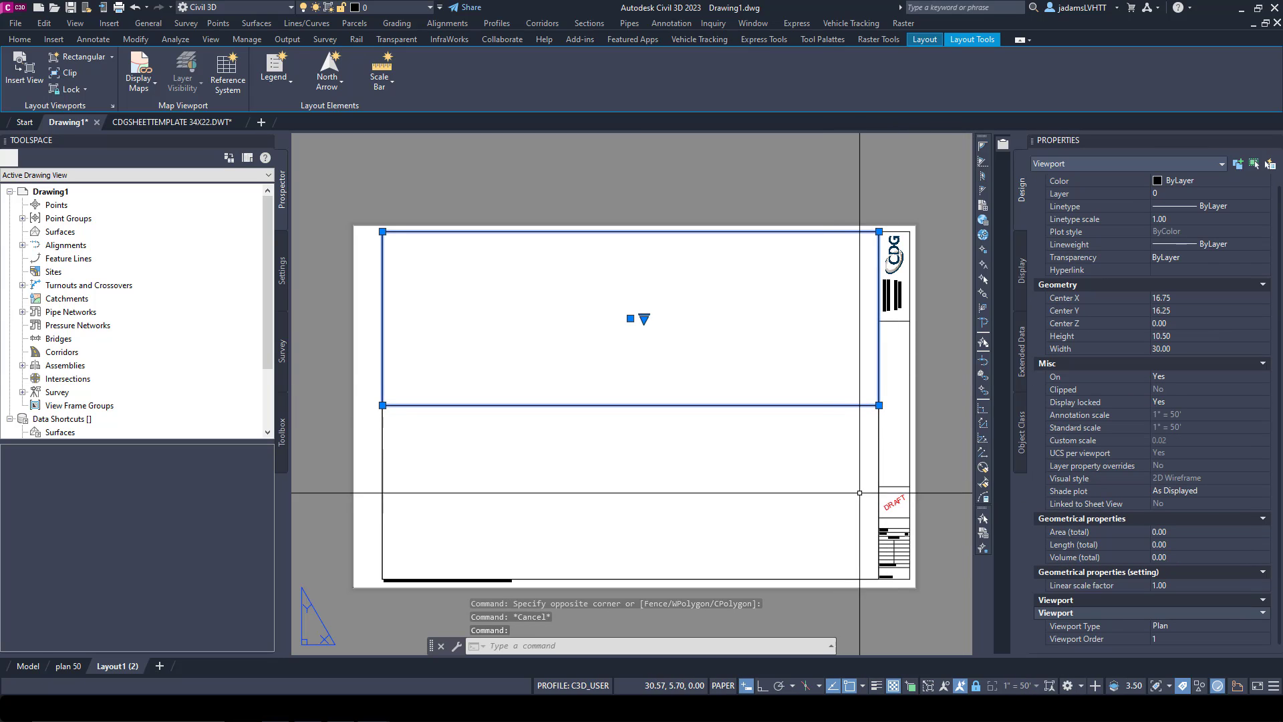
pyautogui.click(879, 470)
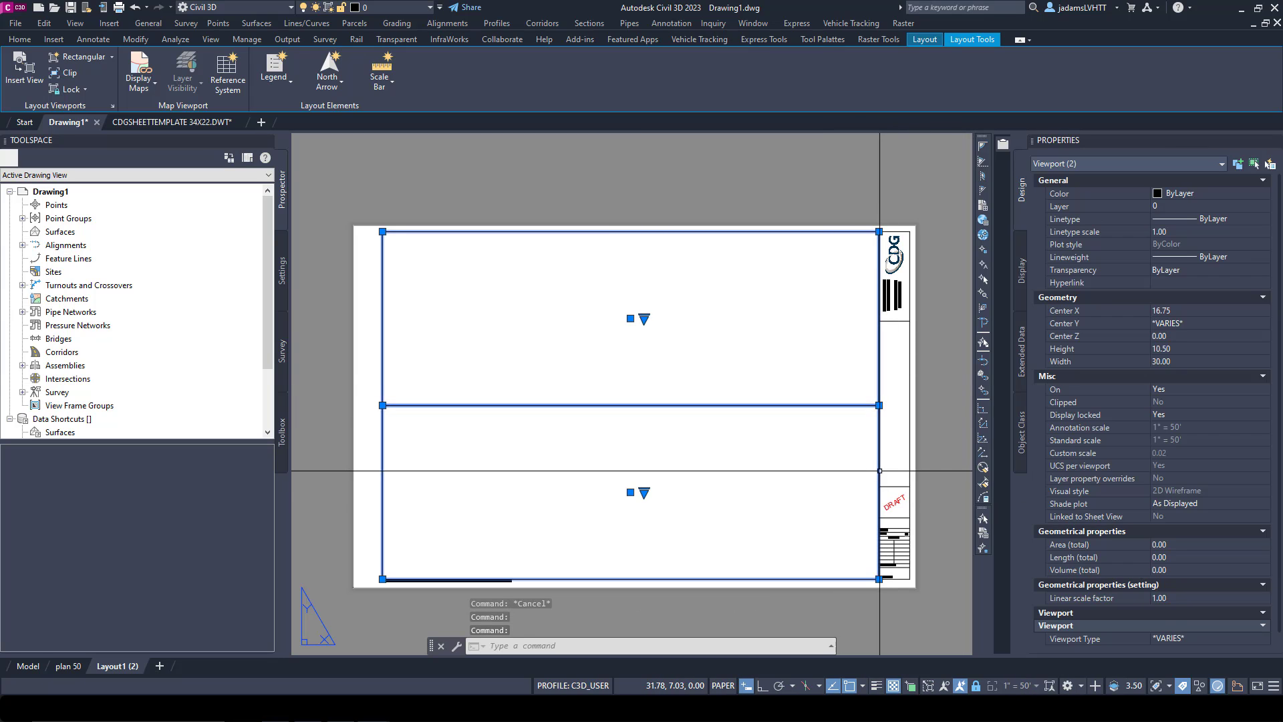
pyautogui.press('Escape')
pyautogui.click(859, 405)
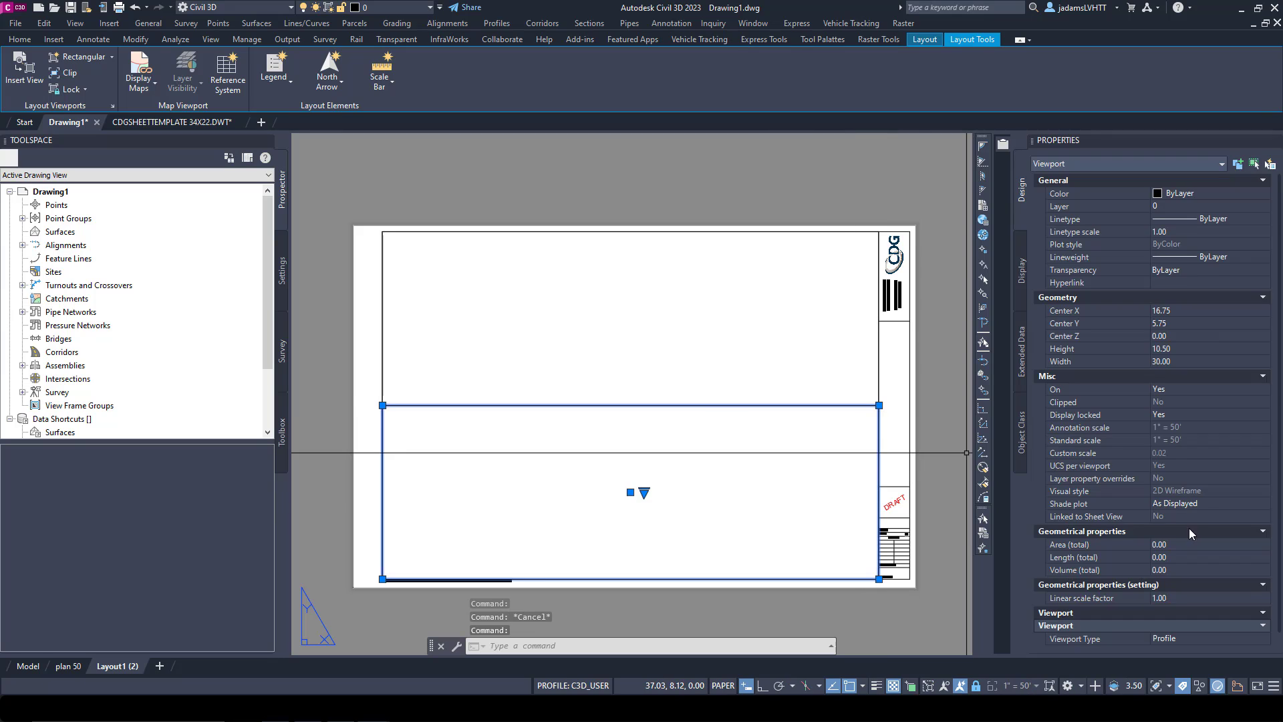
pyautogui.scroll(-1, 1190, 533)
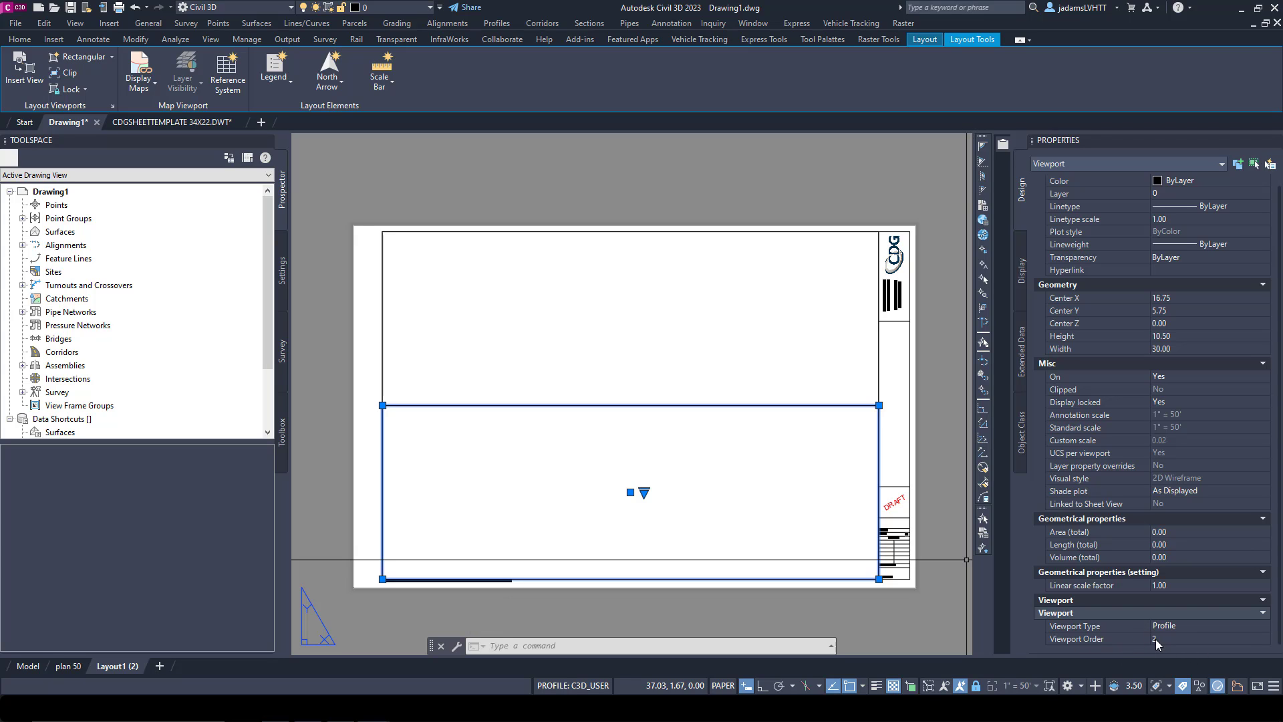
pyautogui.press('Escape')
pyautogui.press('Escape')
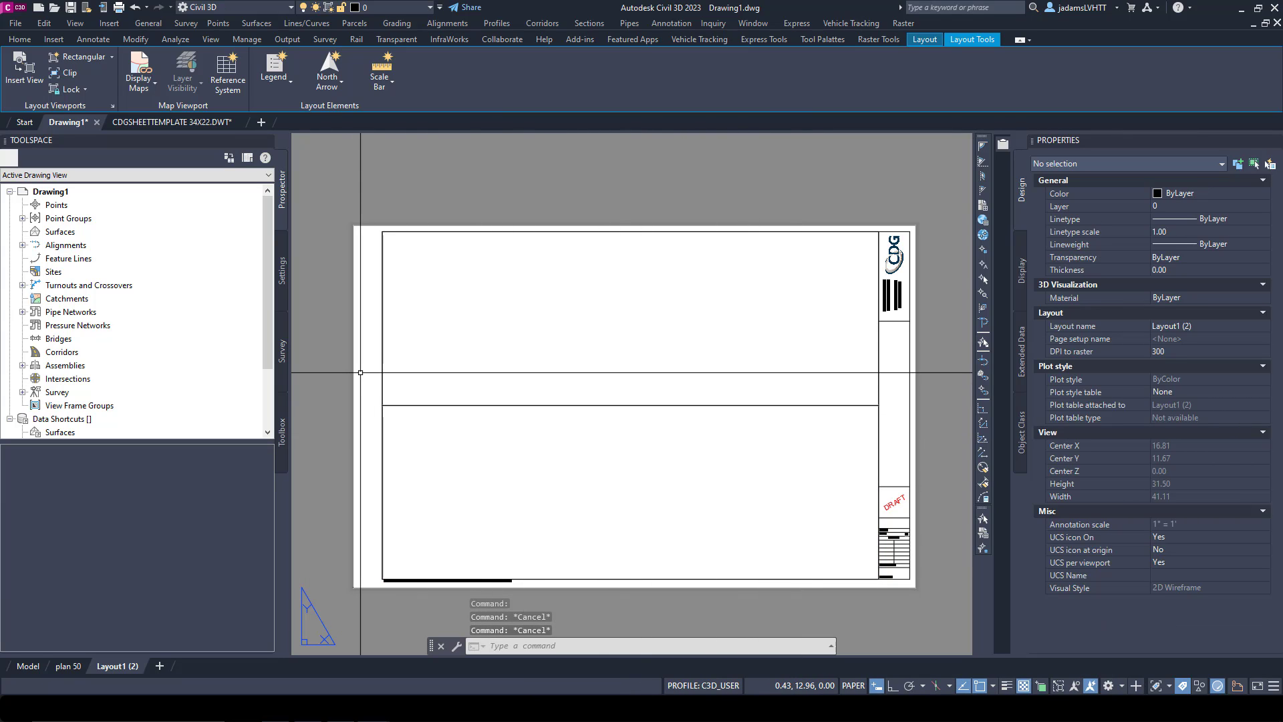
pyautogui.rightClick(72, 126)
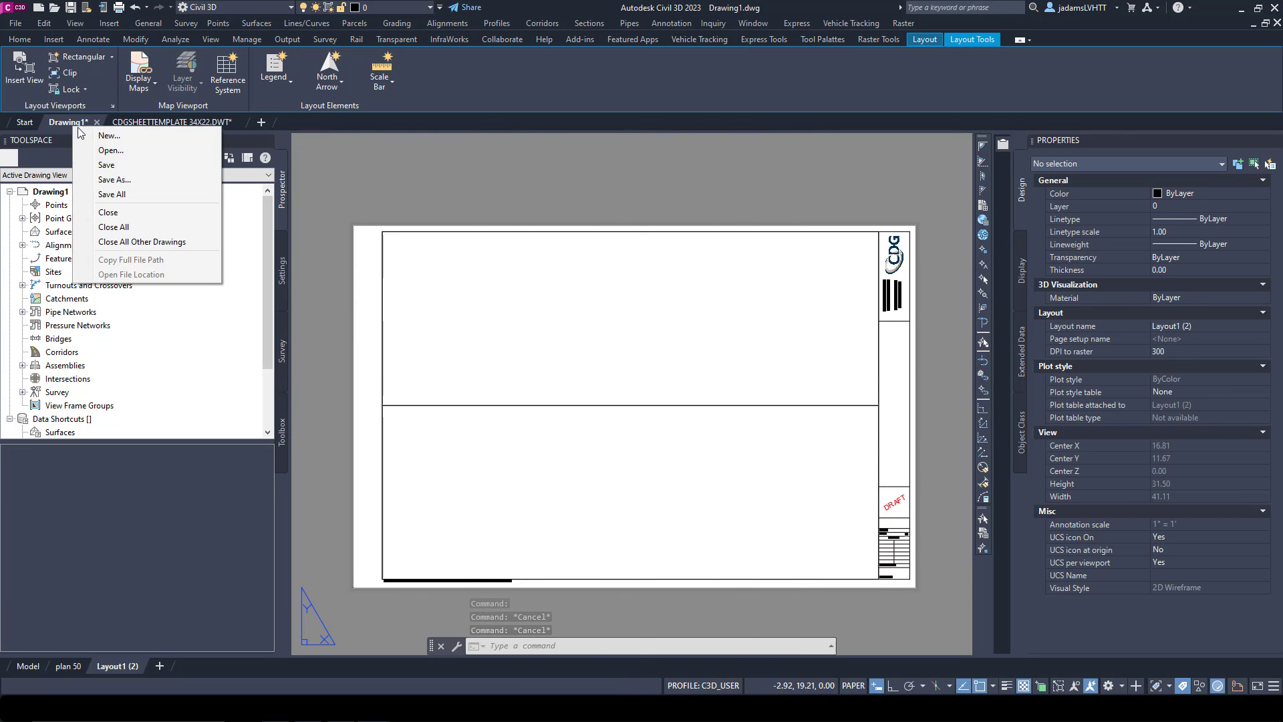
pyautogui.click(117, 180)
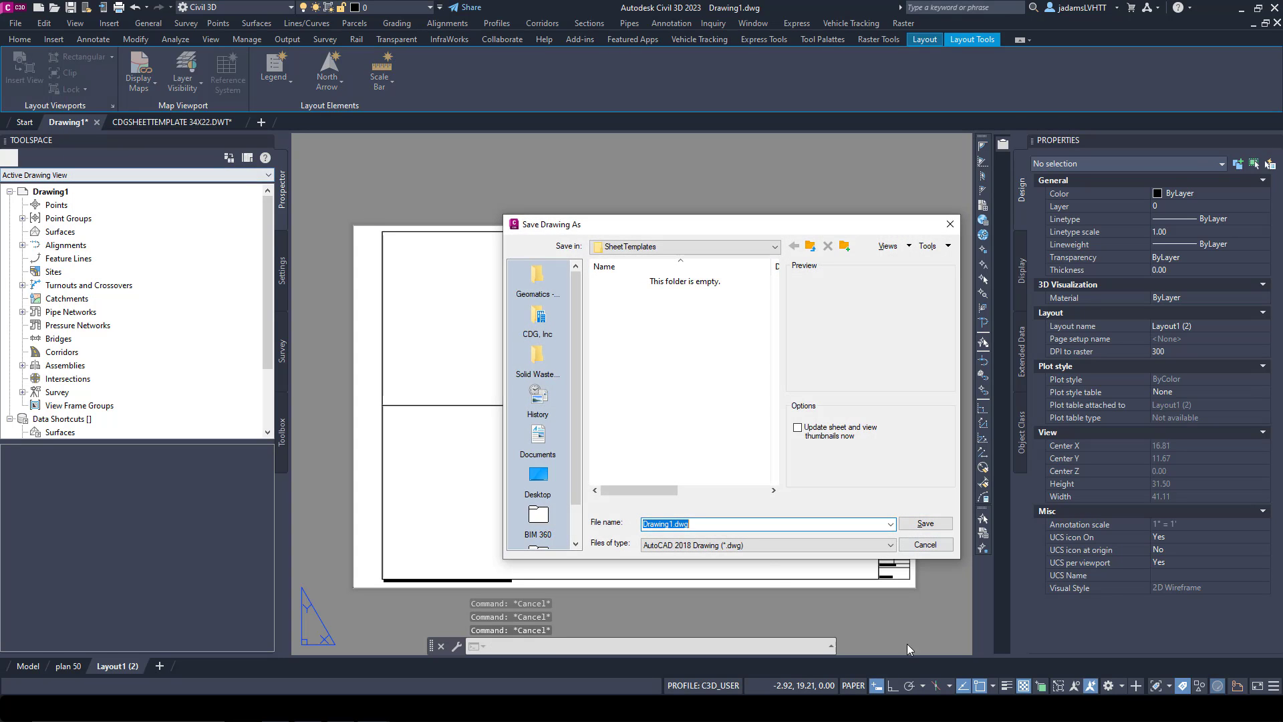
pyautogui.click(771, 546)
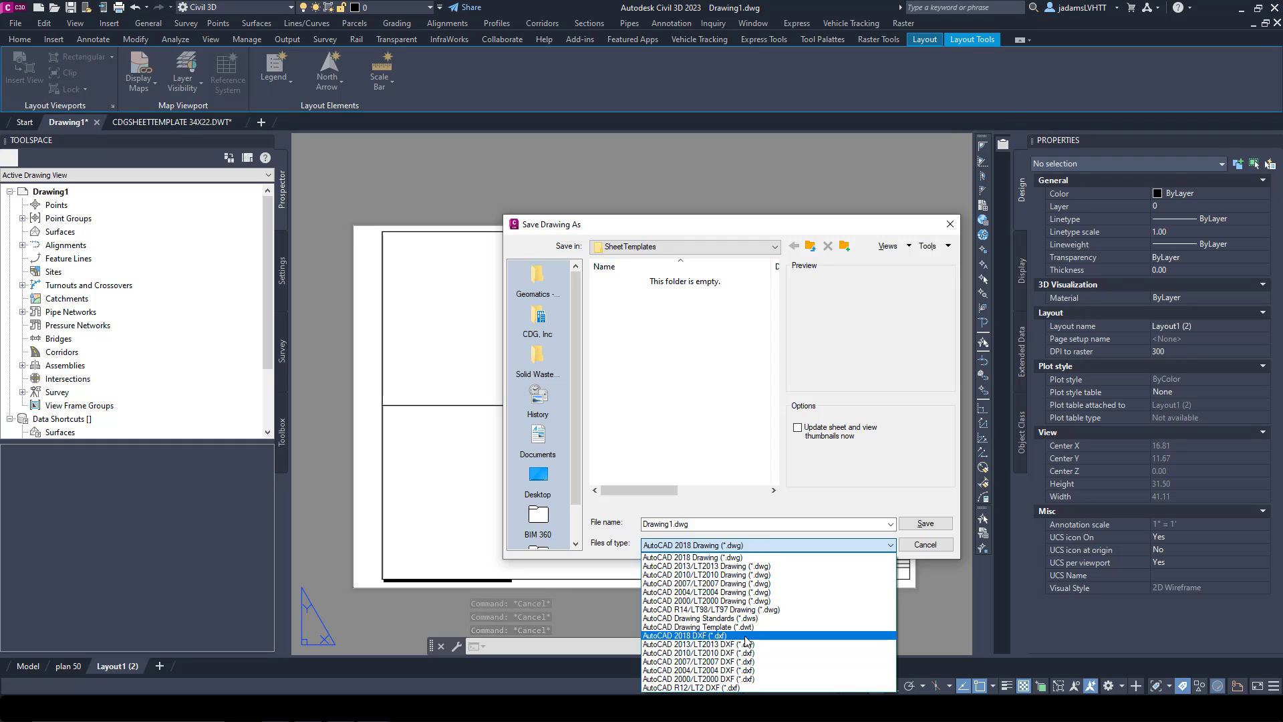
pyautogui.click(944, 547)
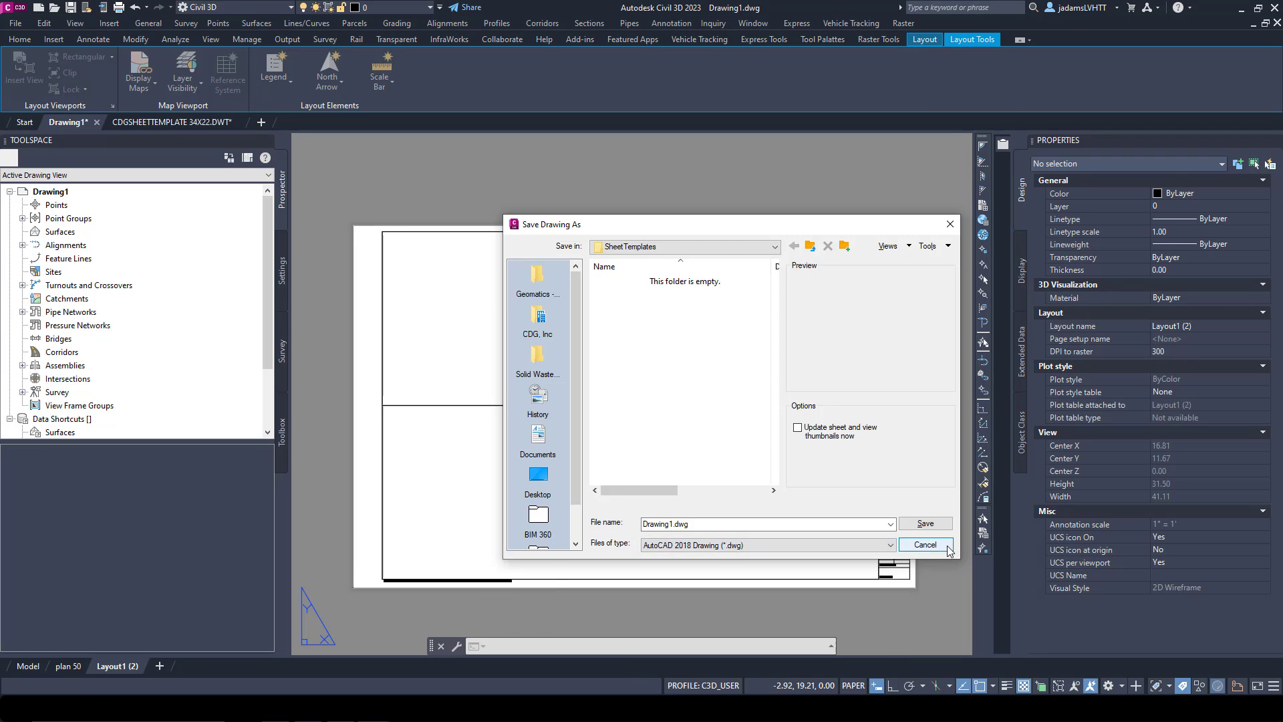
pyautogui.click(943, 547)
pyautogui.press('Escape')
pyautogui.press('Escape')
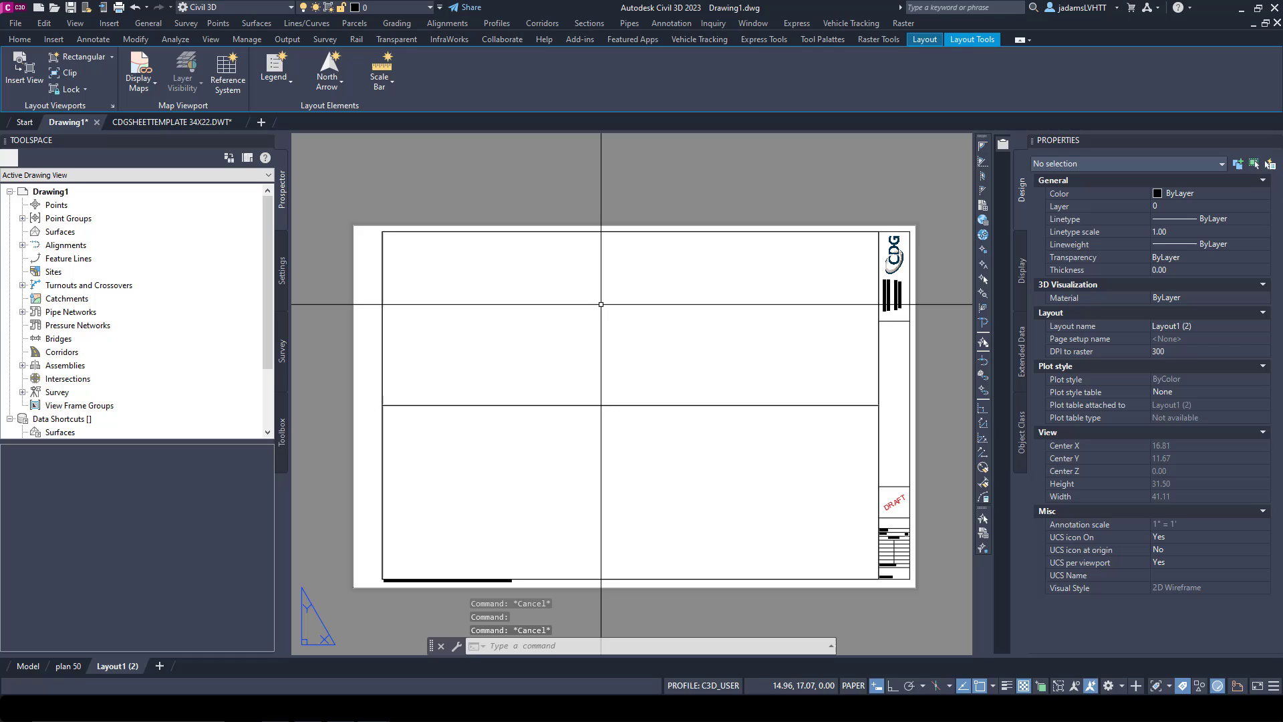
pyautogui.press('Return')
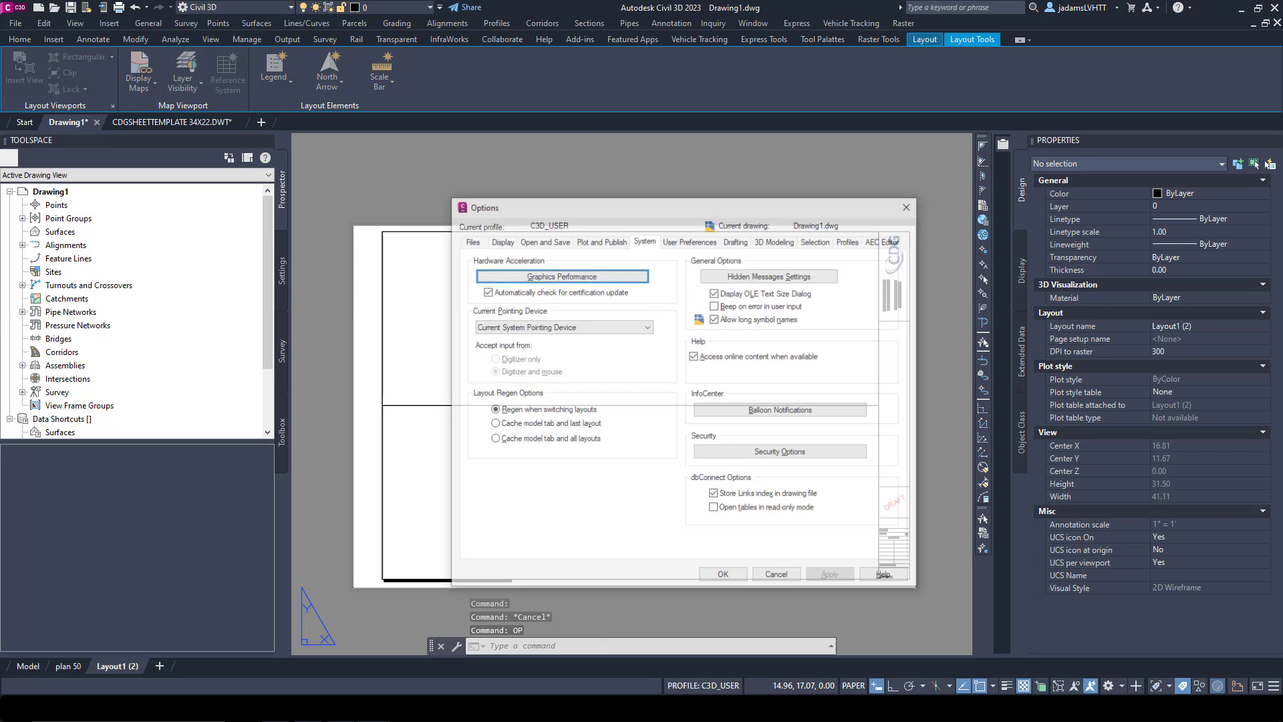
pyautogui.click(471, 240)
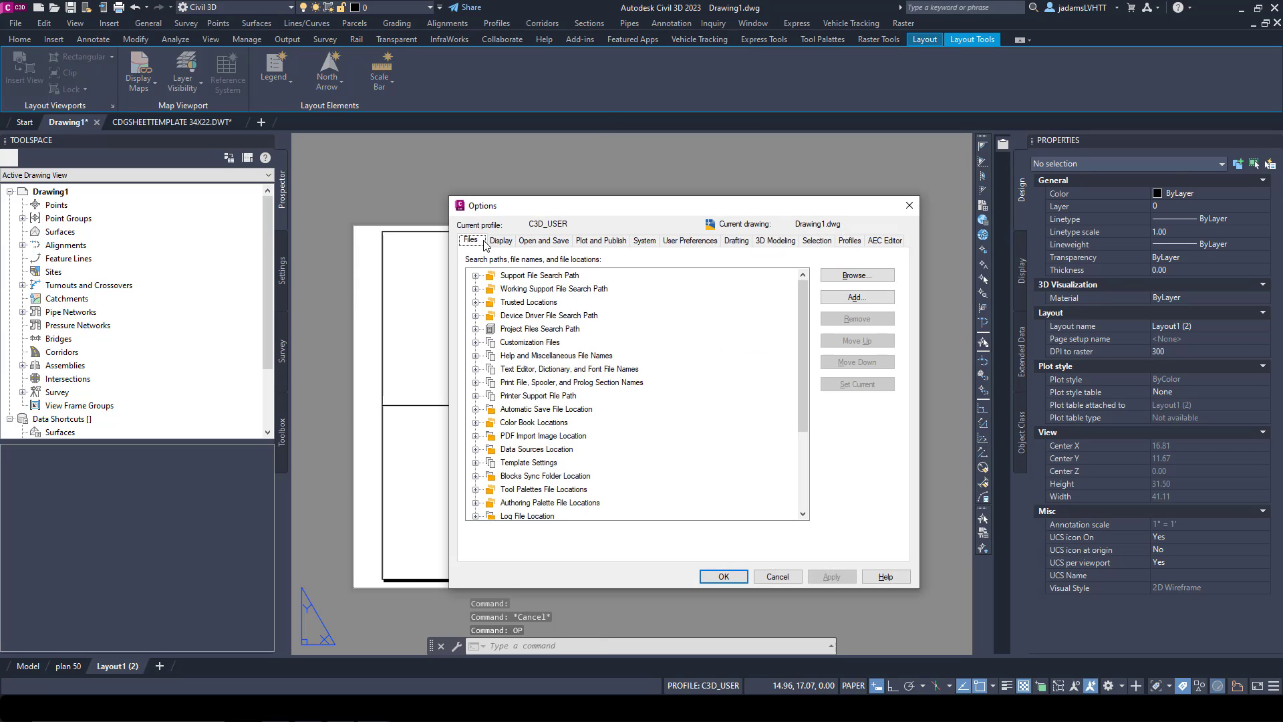
pyautogui.click(475, 462)
pyautogui.click(501, 451)
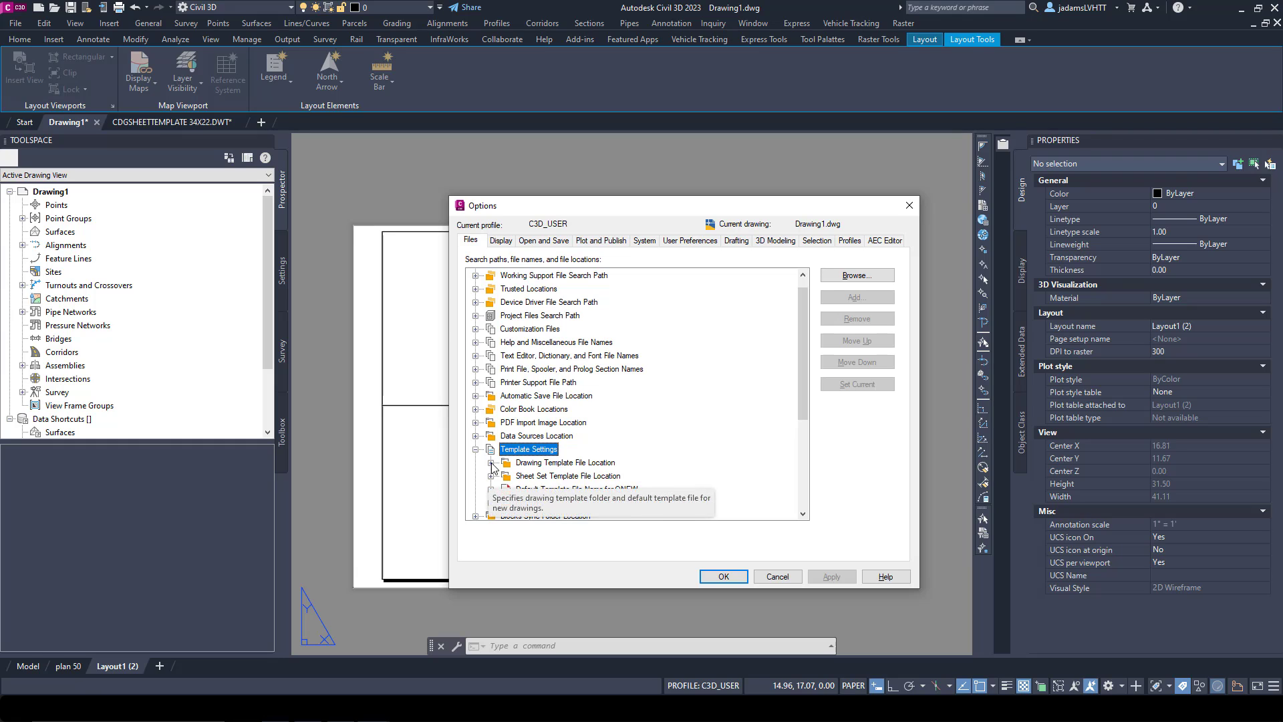
pyautogui.doubleClick(508, 463)
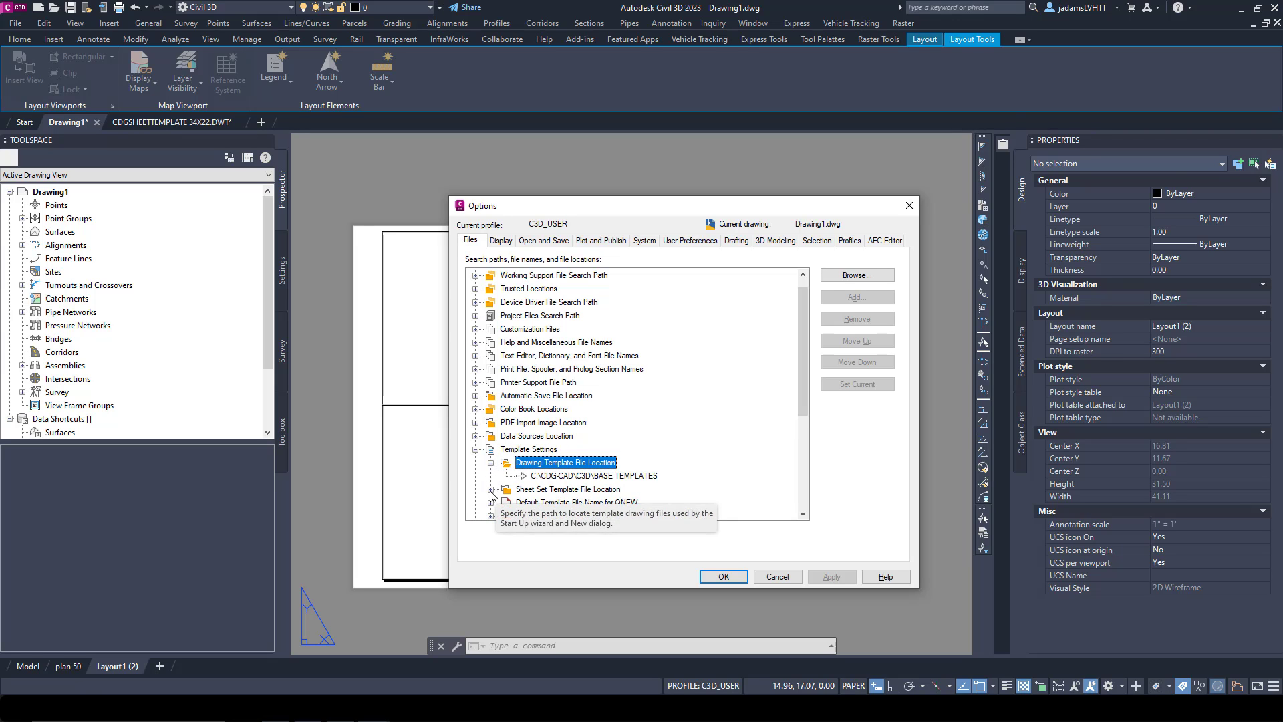
pyautogui.doubleClick(495, 488)
pyautogui.scroll(-1, 612, 449)
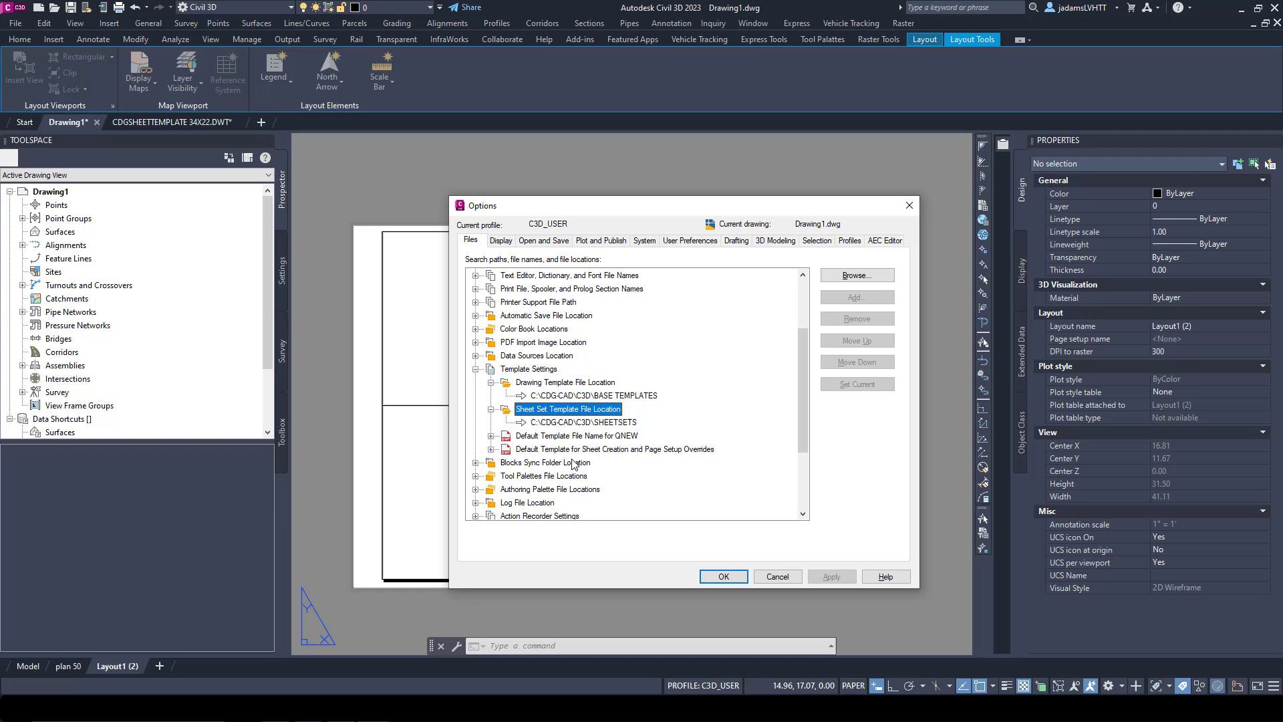
pyautogui.click(582, 382)
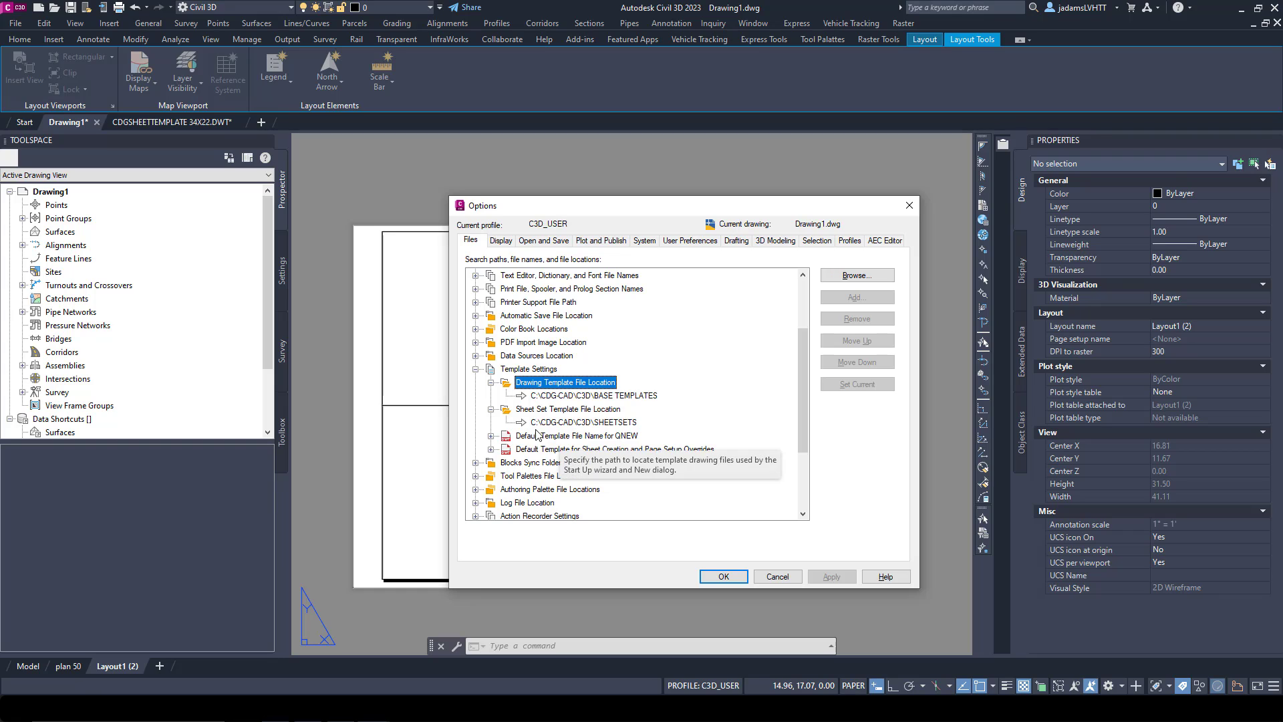
pyautogui.doubleClick(561, 448)
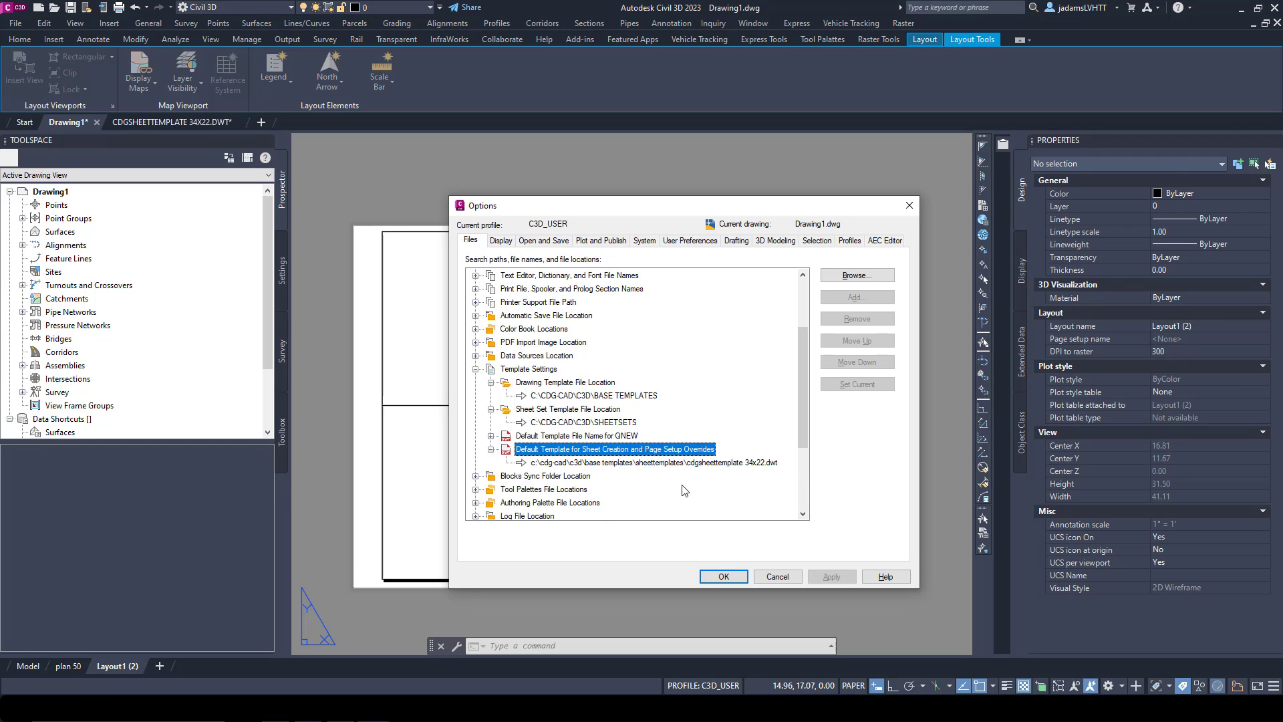
# Save the drawing as the template video.dwt in BASE TEMPLATES, described as 'Revised 06.12.20'.
pyautogui.click(775, 577)
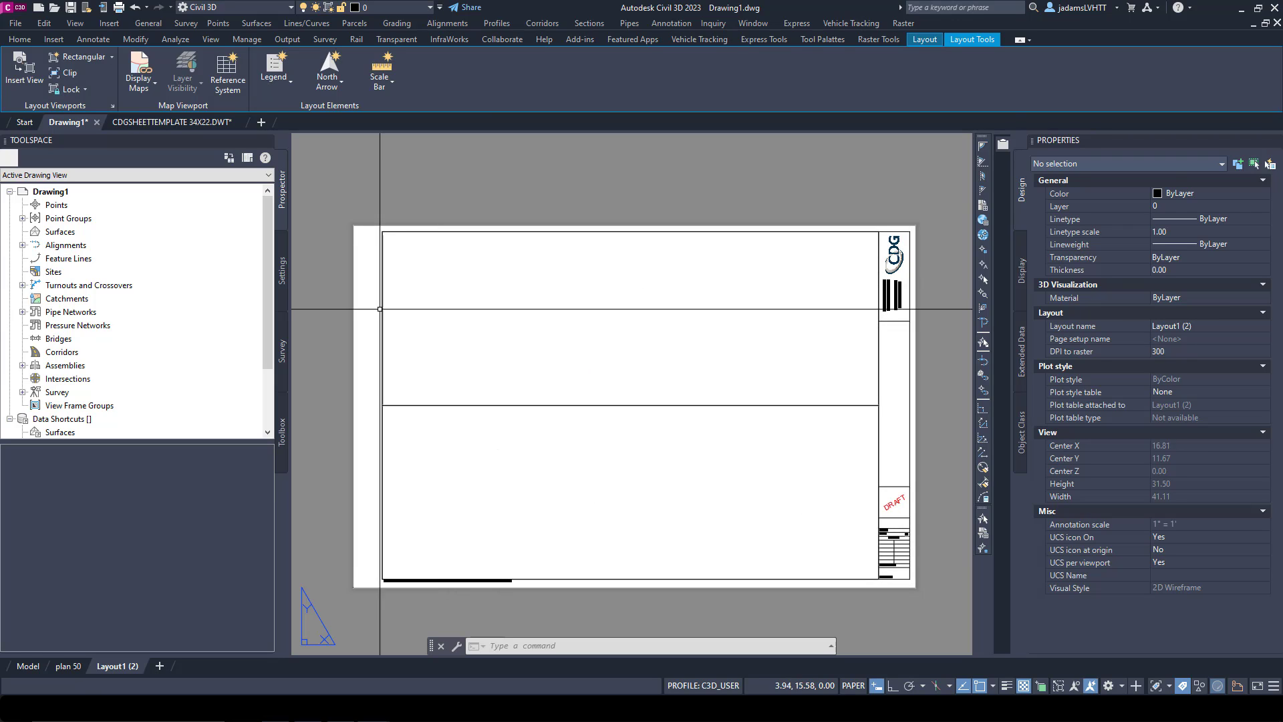
pyautogui.rightClick(76, 123)
pyautogui.click(115, 173)
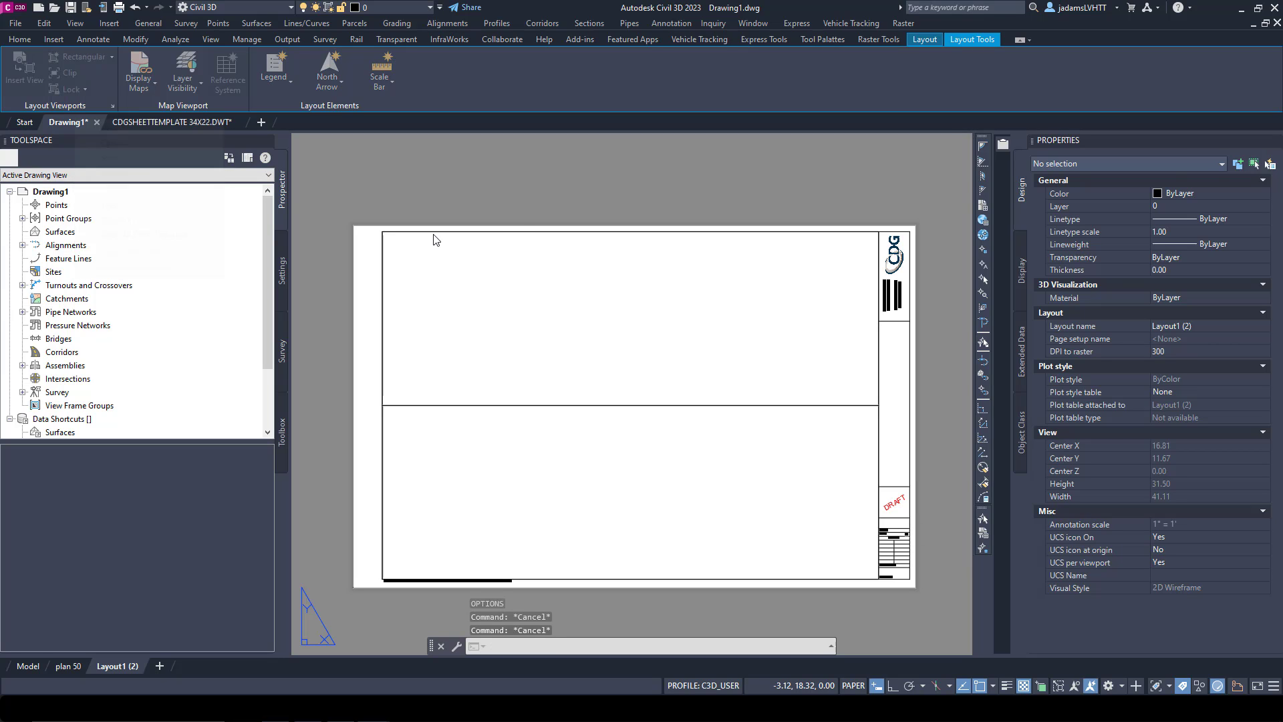
pyautogui.click(719, 545)
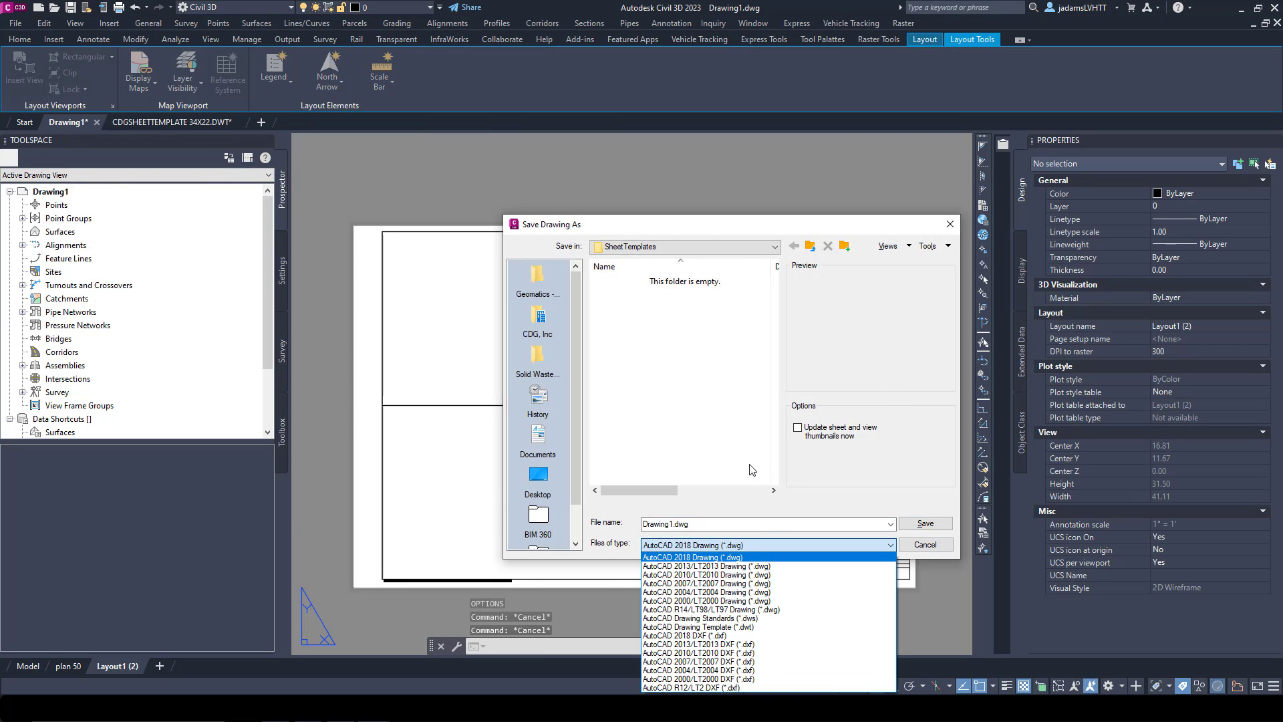
pyautogui.click(758, 626)
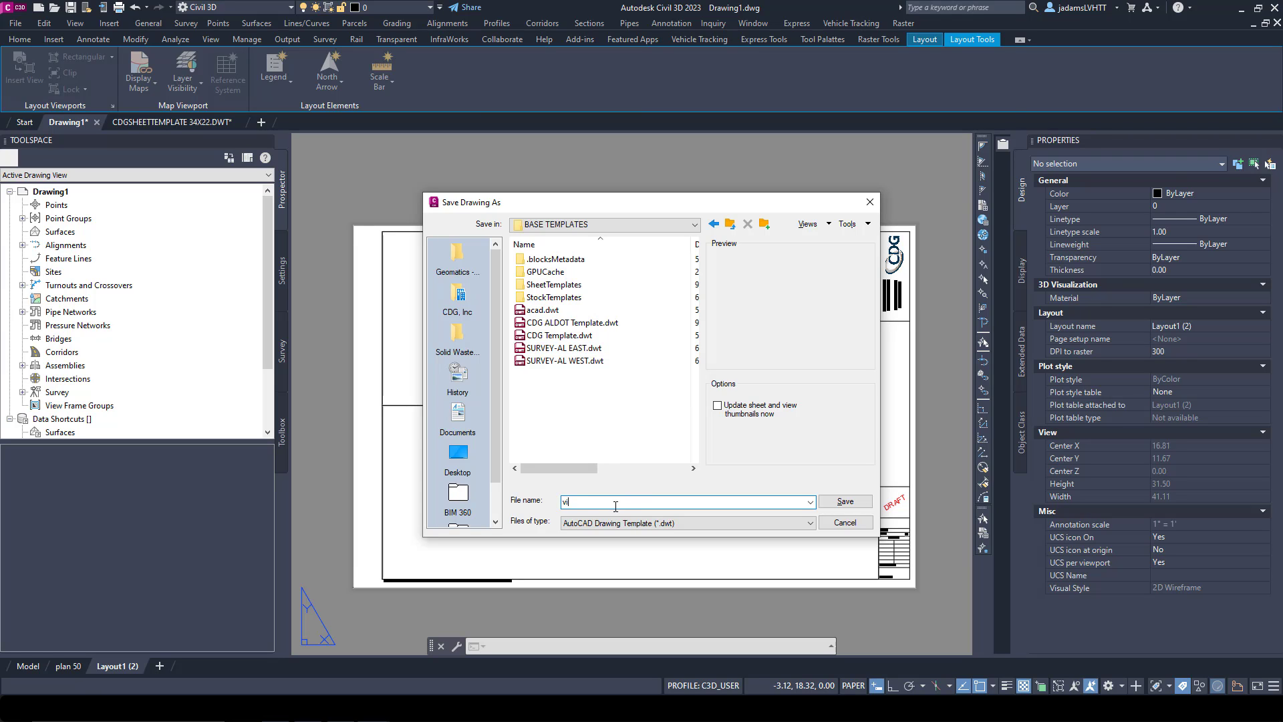
pyautogui.click(844, 501)
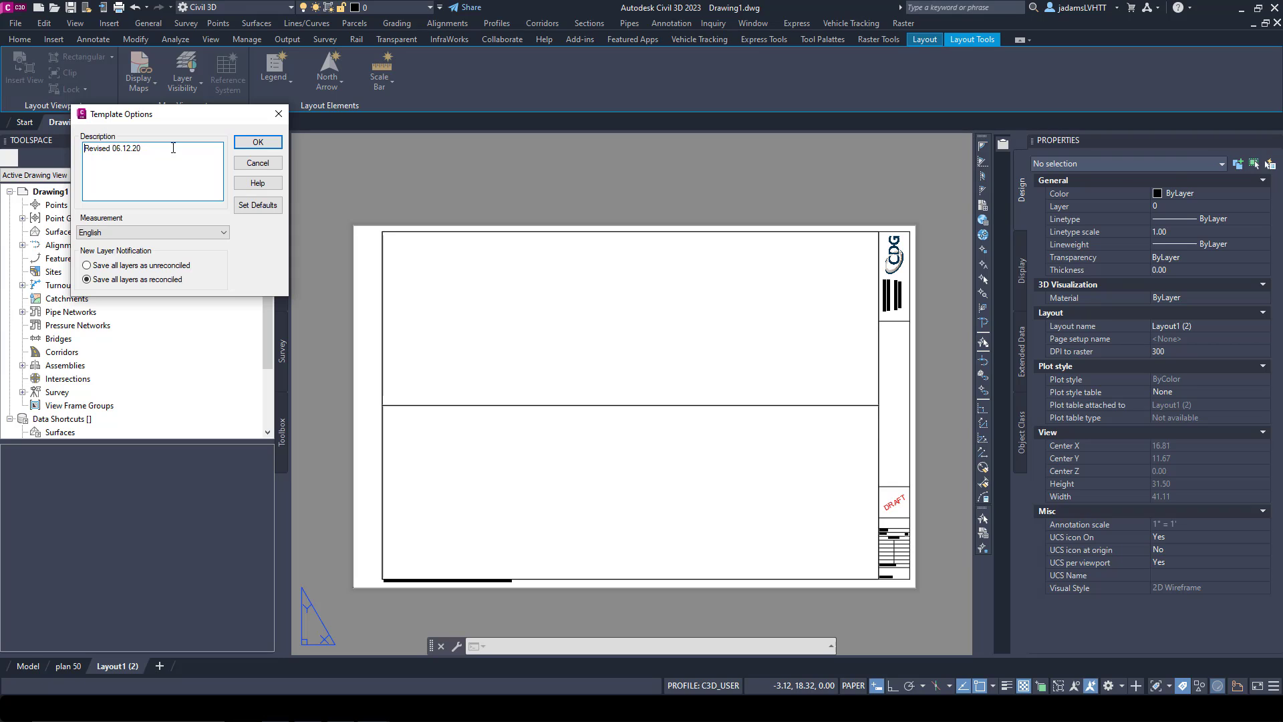
pyautogui.click(246, 143)
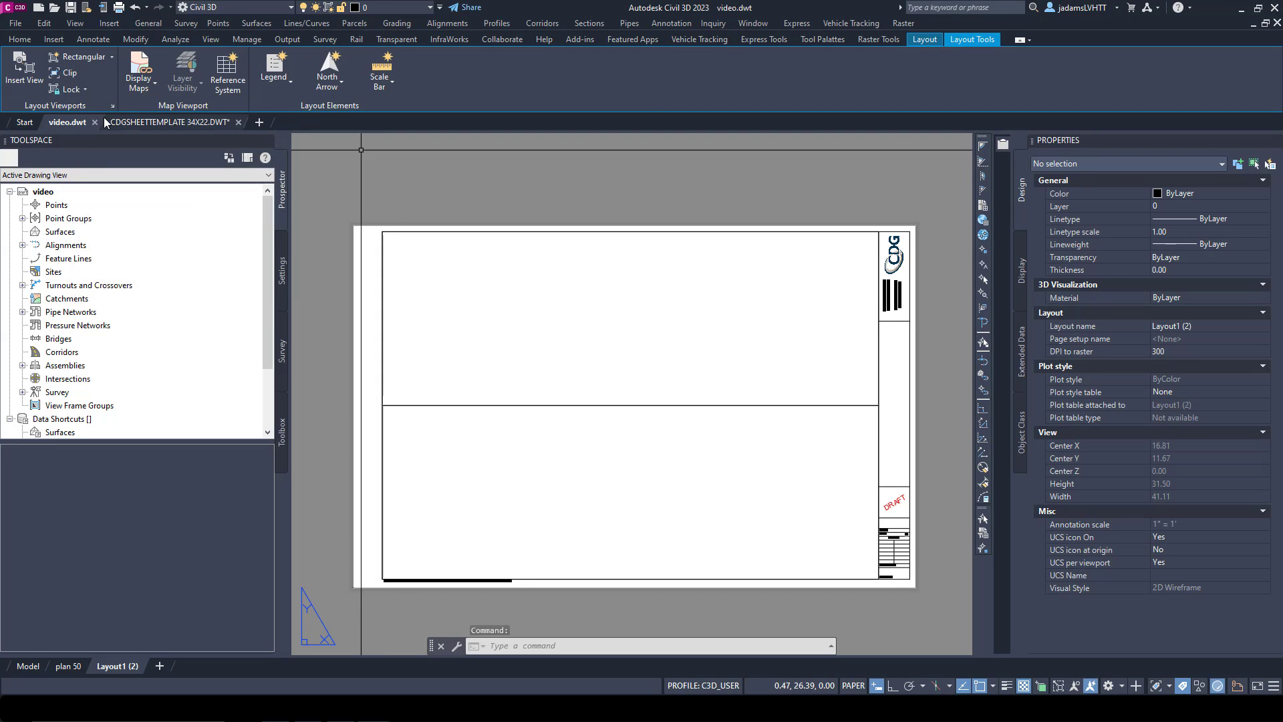
# Start a new Drawing2 and insert the plan 50 layout from the video.dwt template.
pyautogui.click(27, 123)
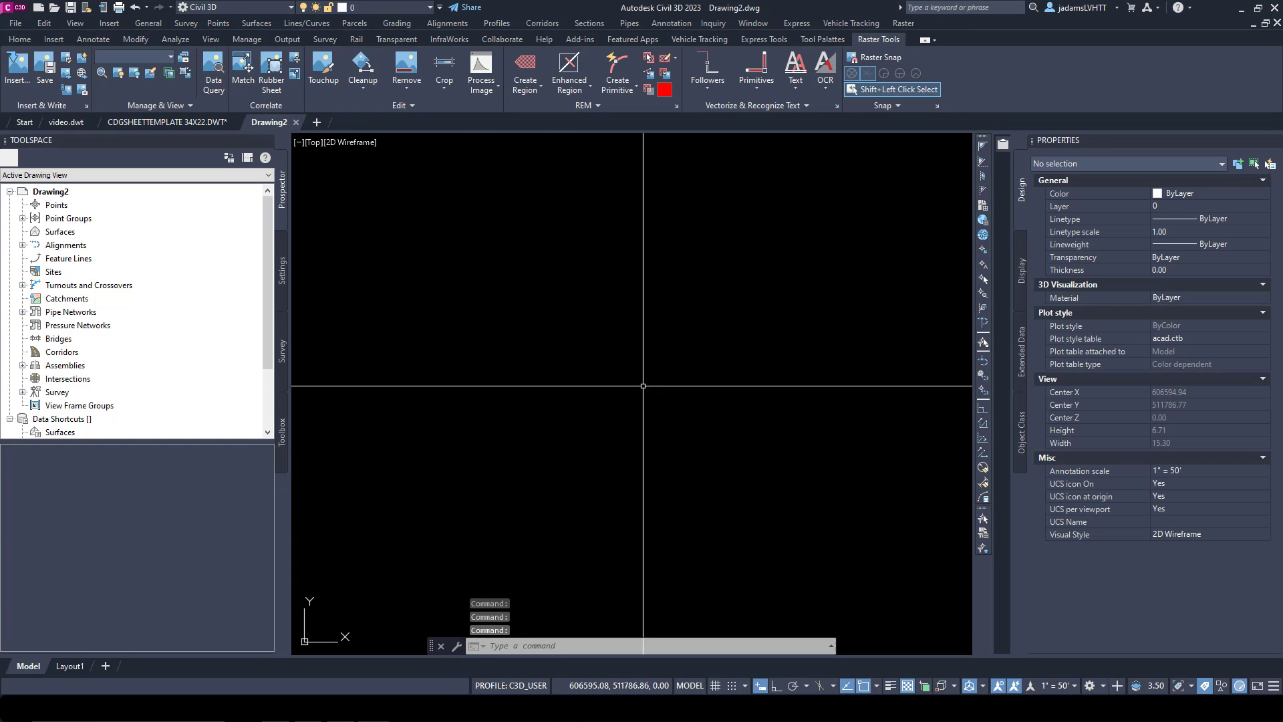
pyautogui.rightClick(70, 666)
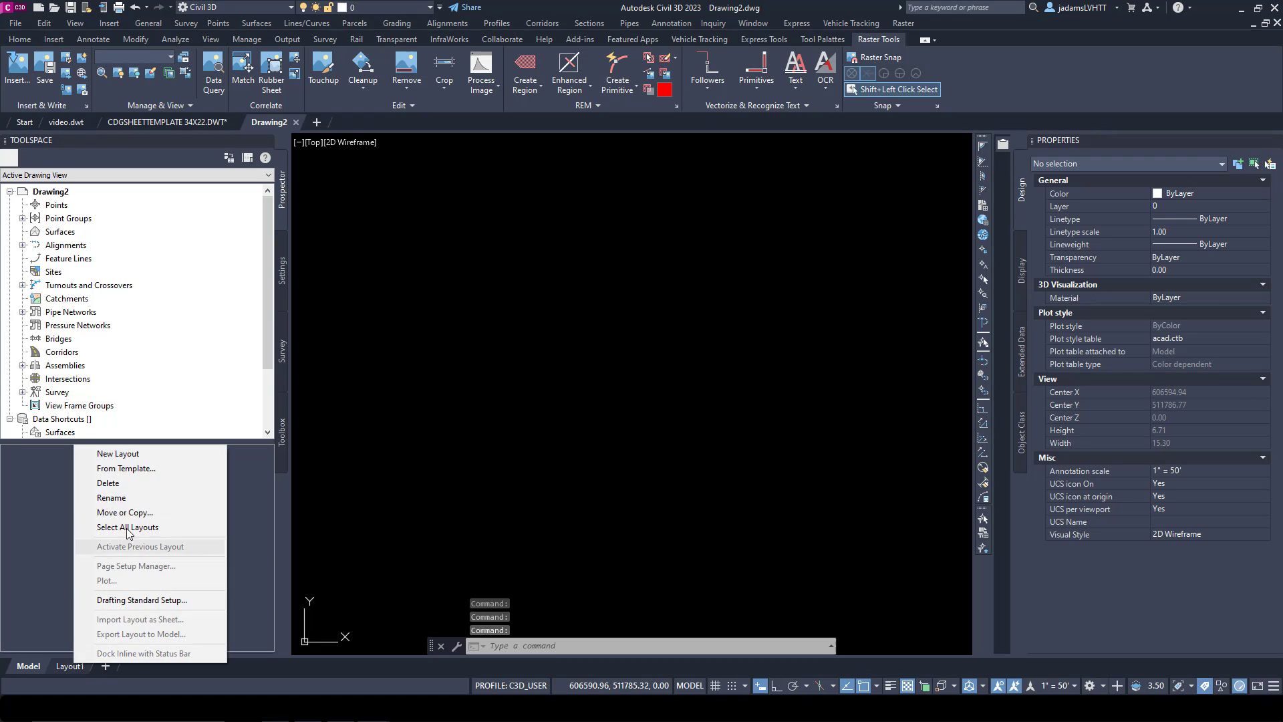
pyautogui.click(149, 467)
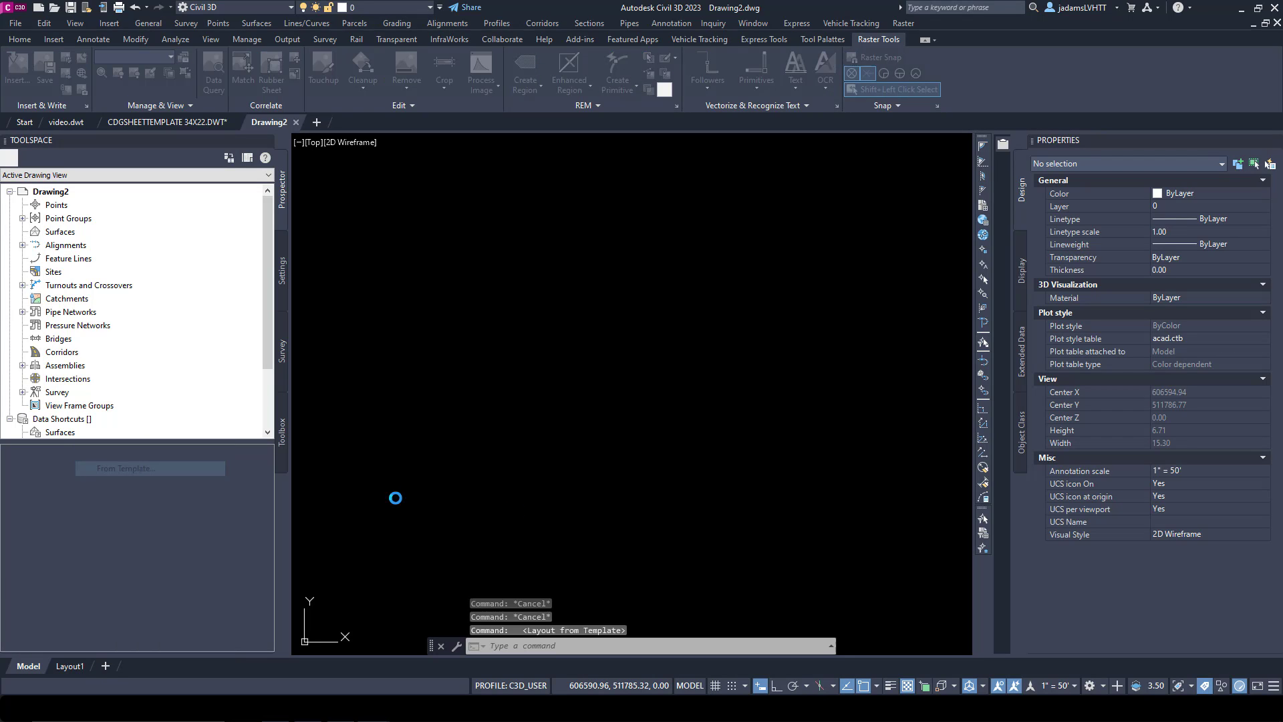
pyautogui.click(564, 391)
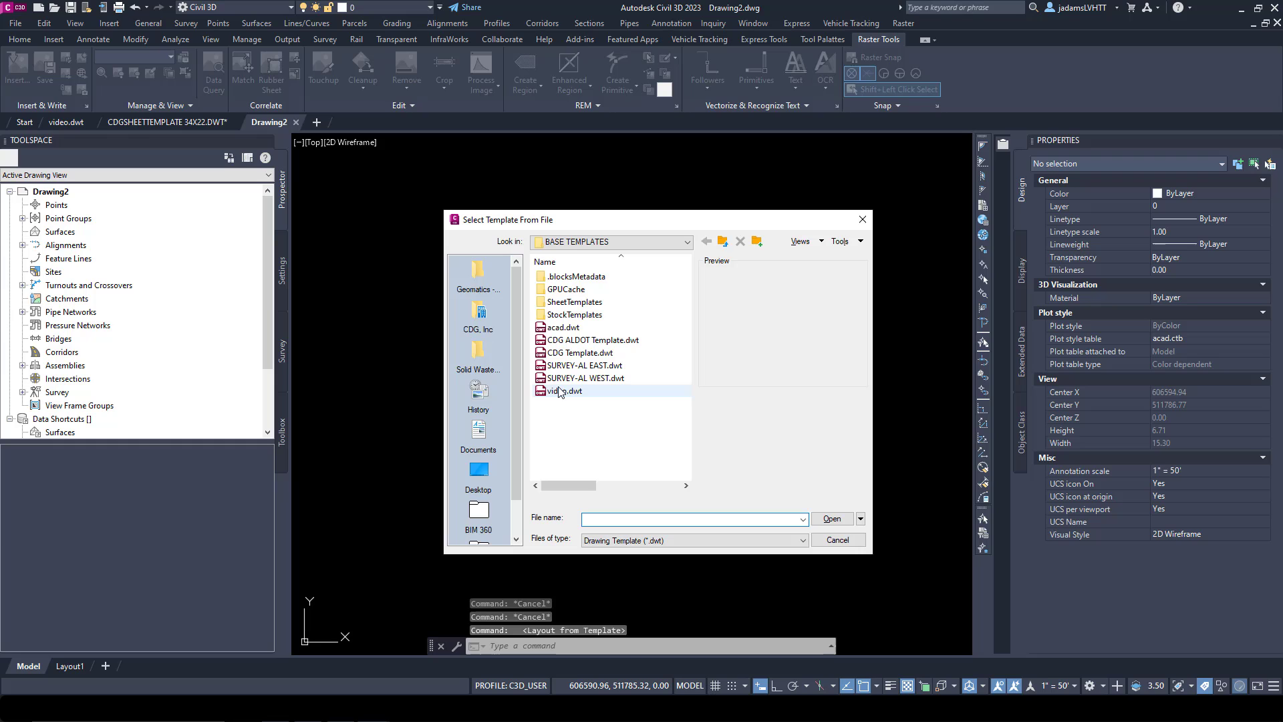
pyautogui.click(832, 519)
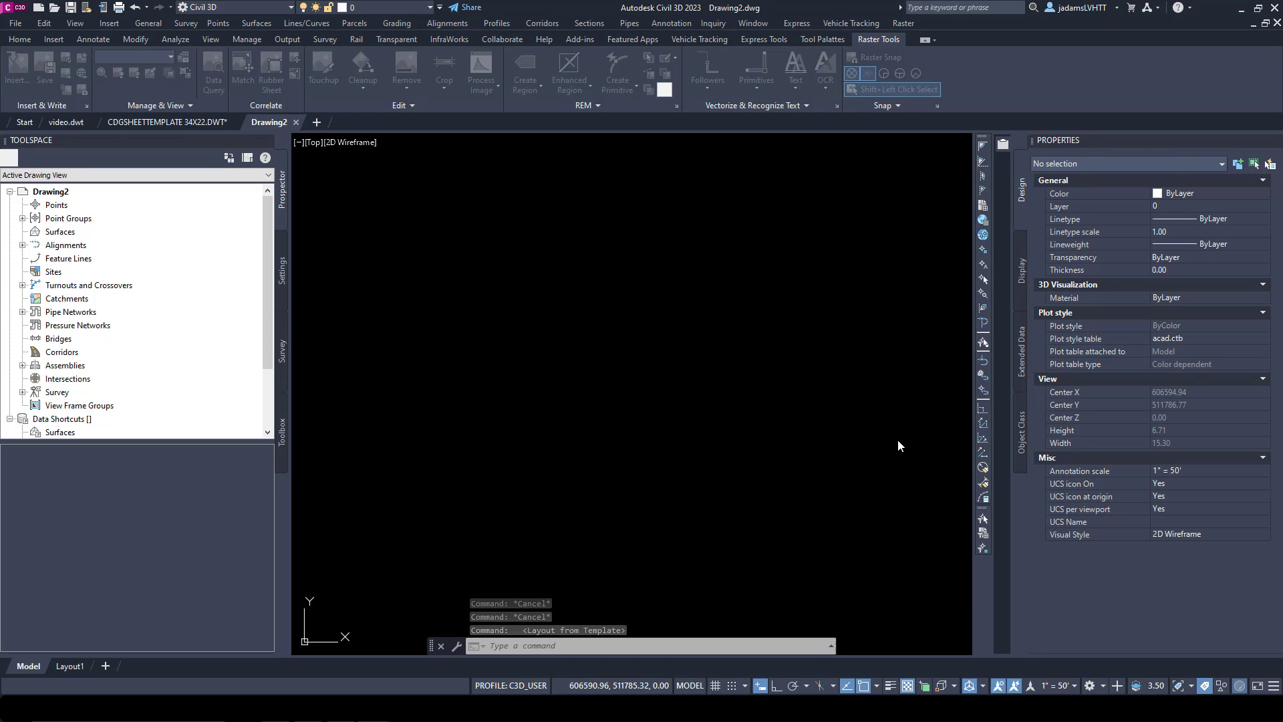
pyautogui.click(567, 332)
pyautogui.click(578, 336)
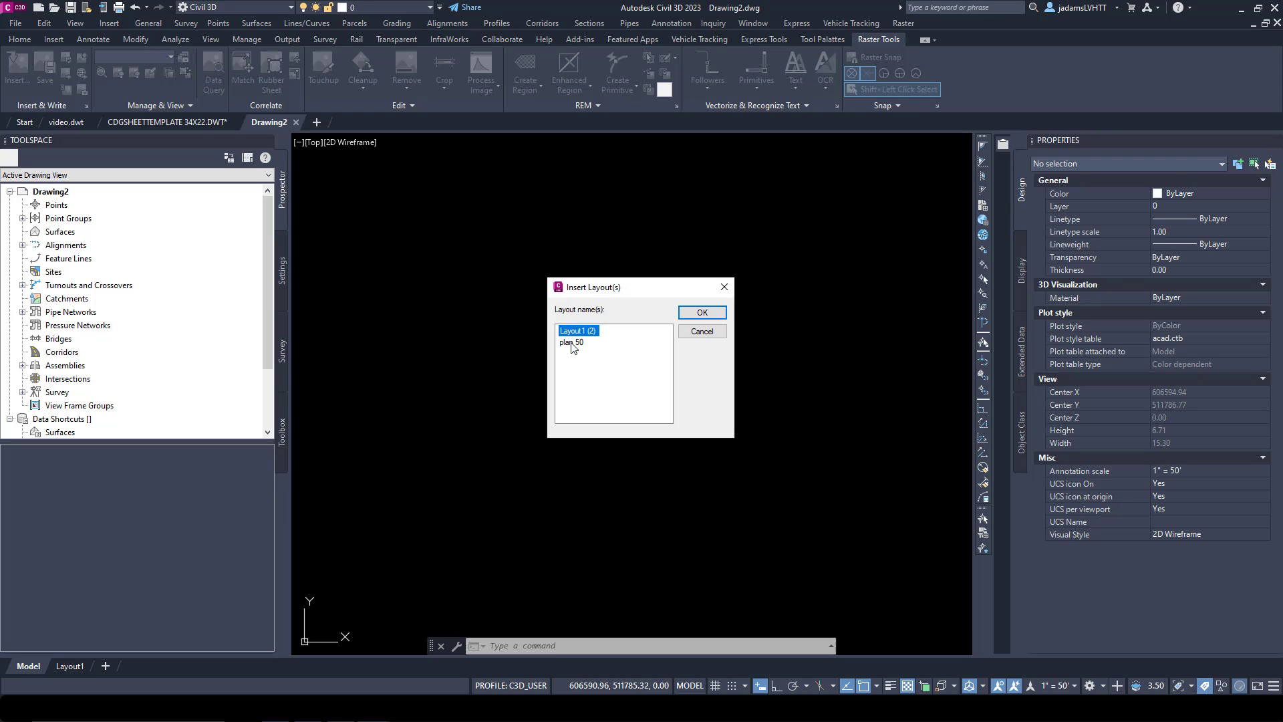
pyautogui.click(703, 314)
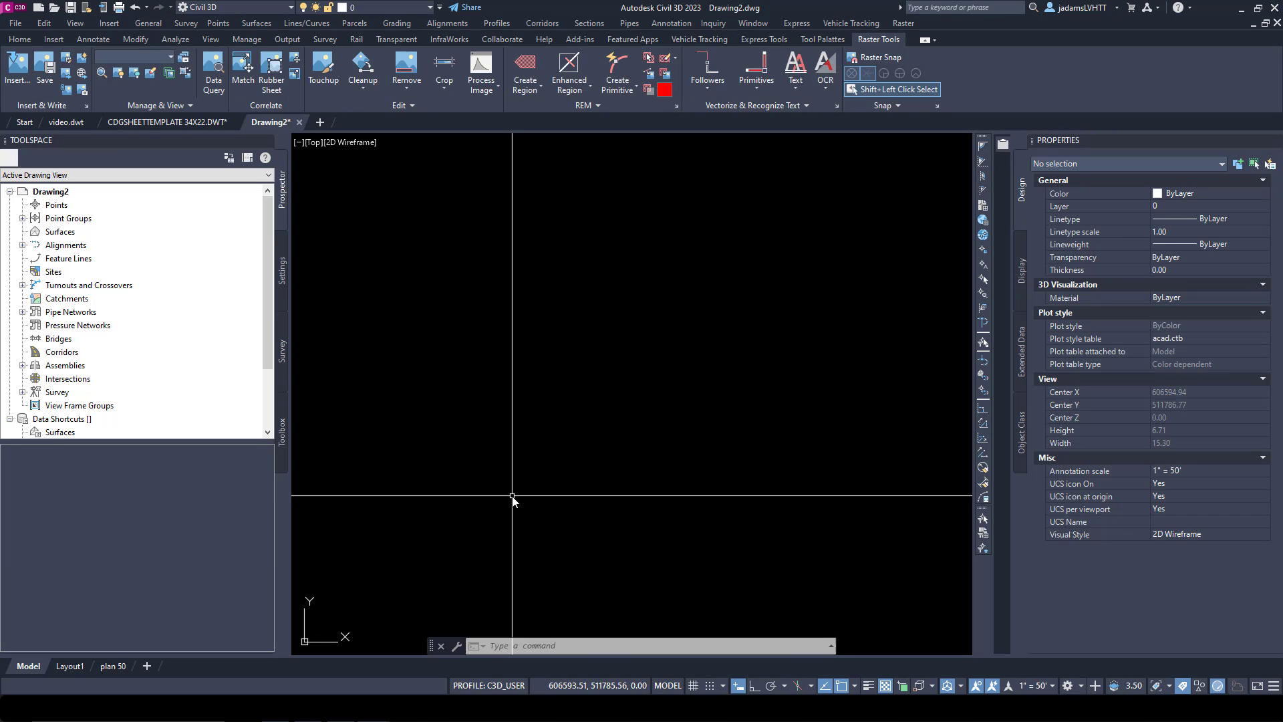
pyautogui.click(112, 665)
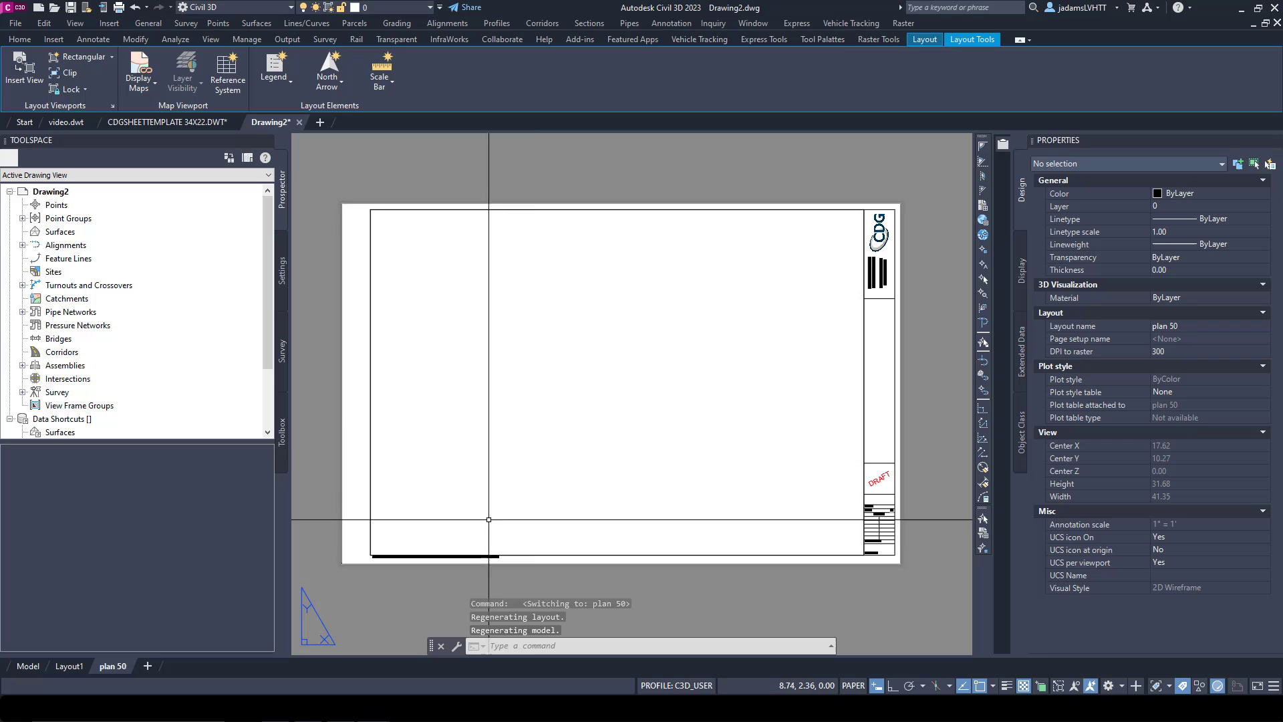